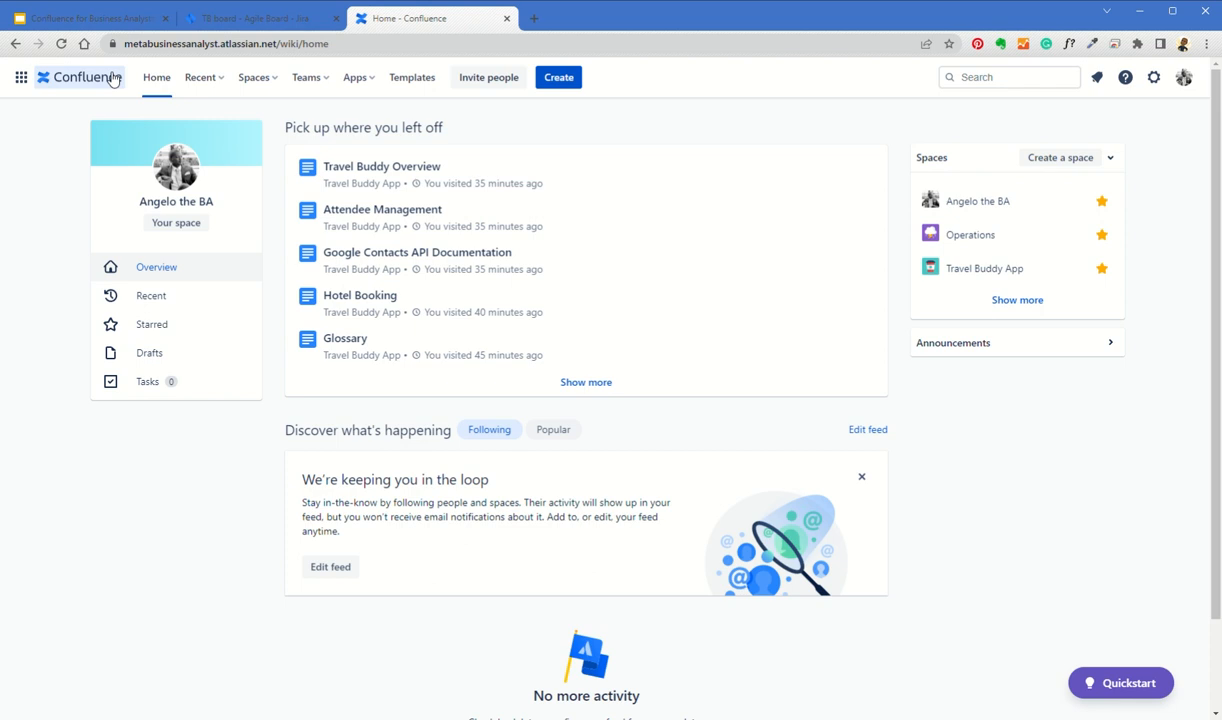
Step: Start creating a new space and preview the Team, Documentation, Knowledge base, Software project and Project management templates
left_click(277, 82)
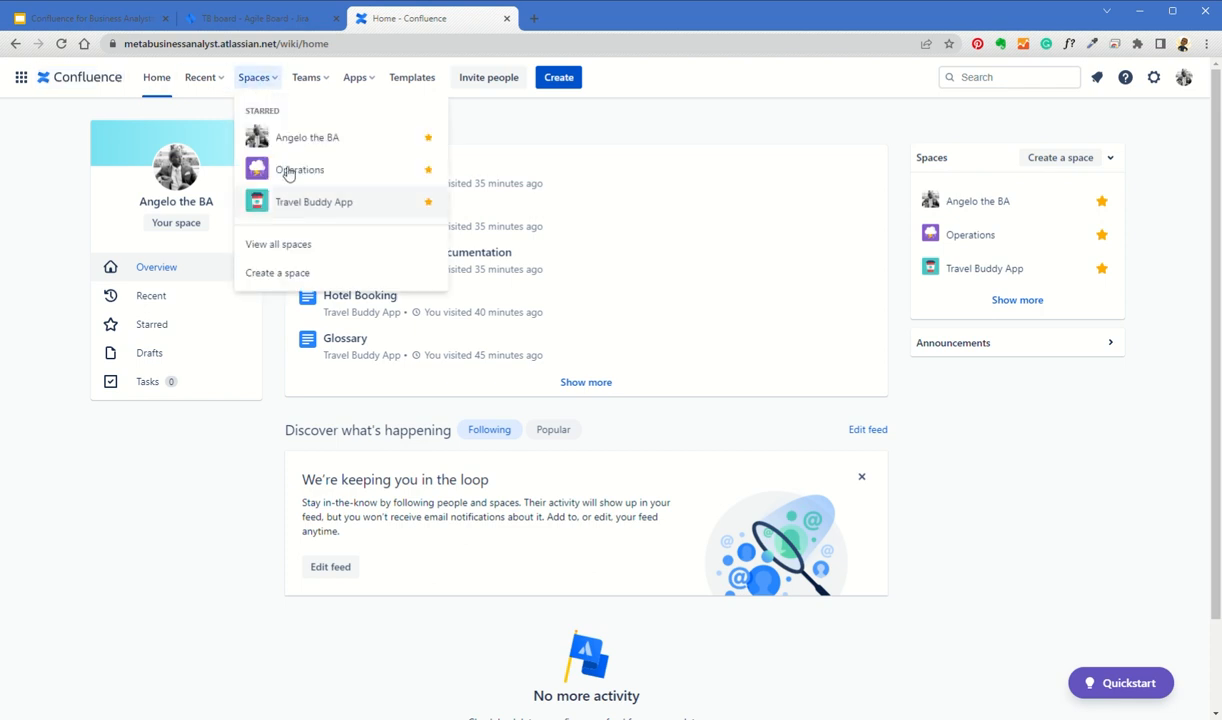
left_click(256, 281)
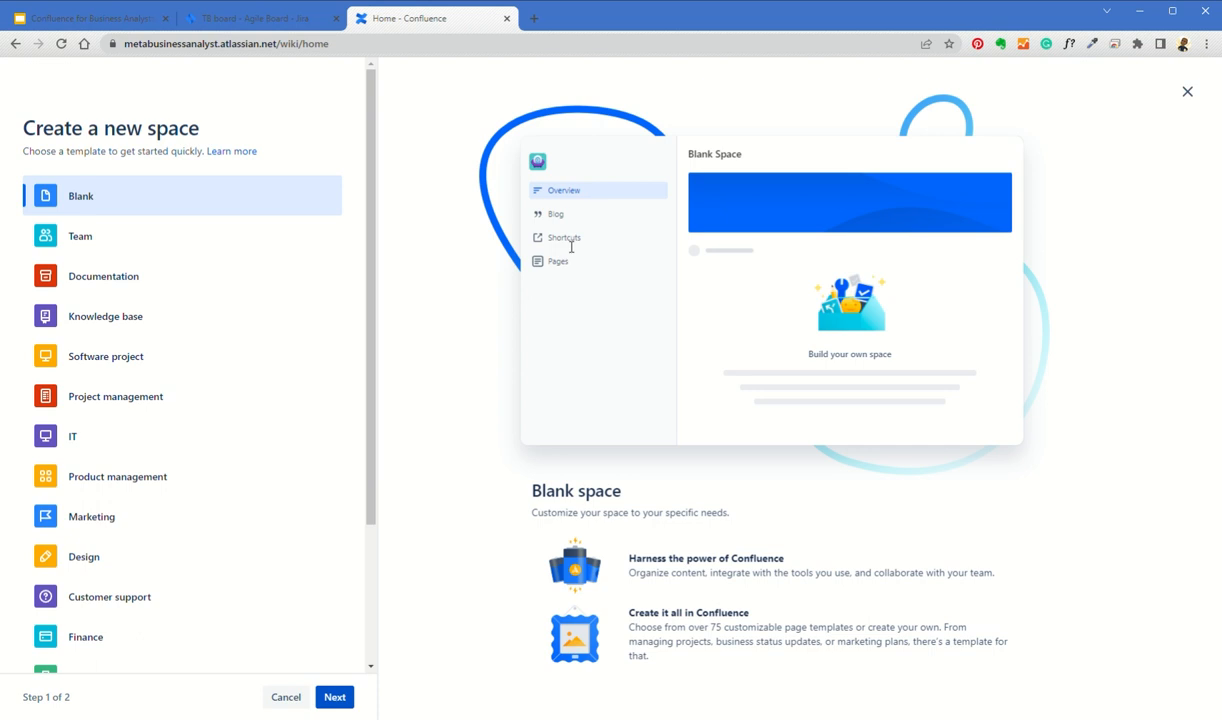
left_click(198, 254)
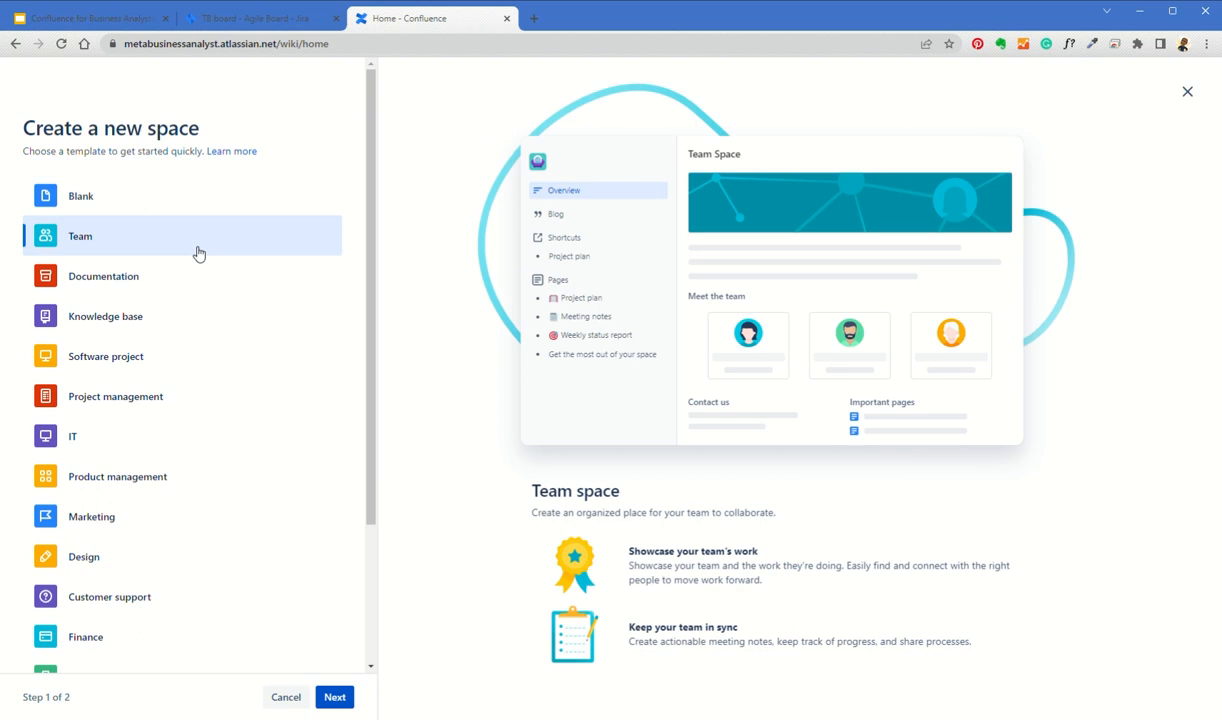
left_click(181, 274)
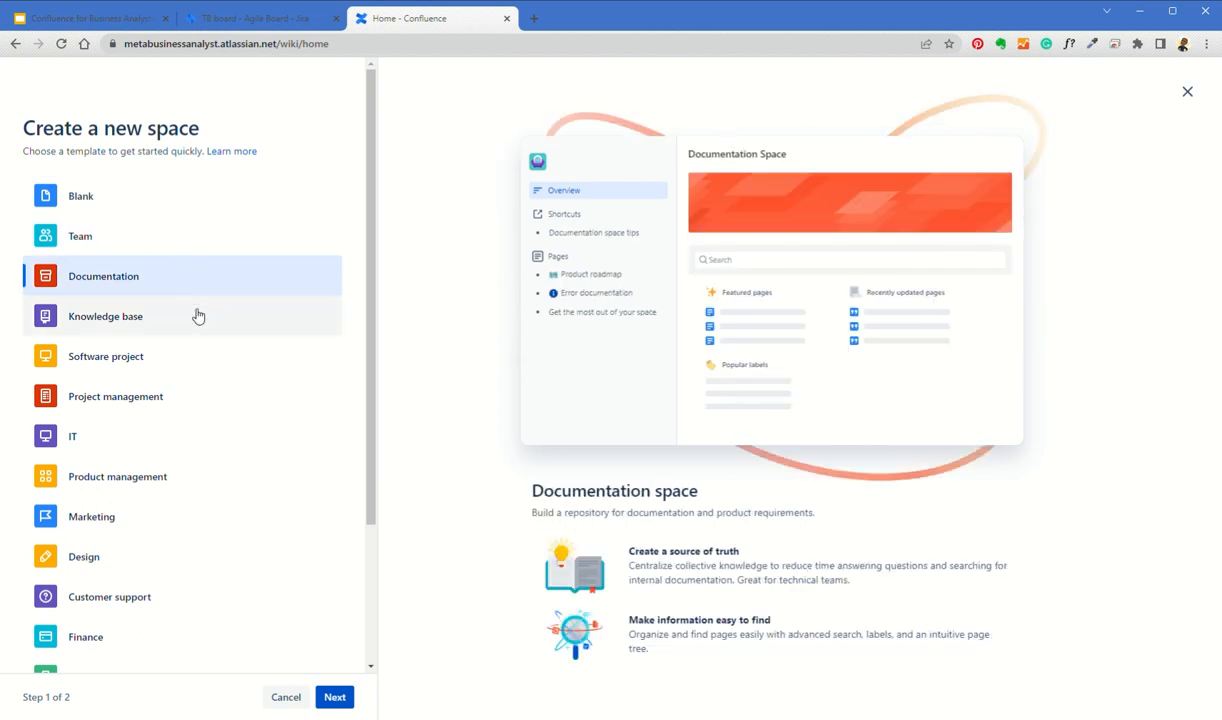
left_click(198, 316)
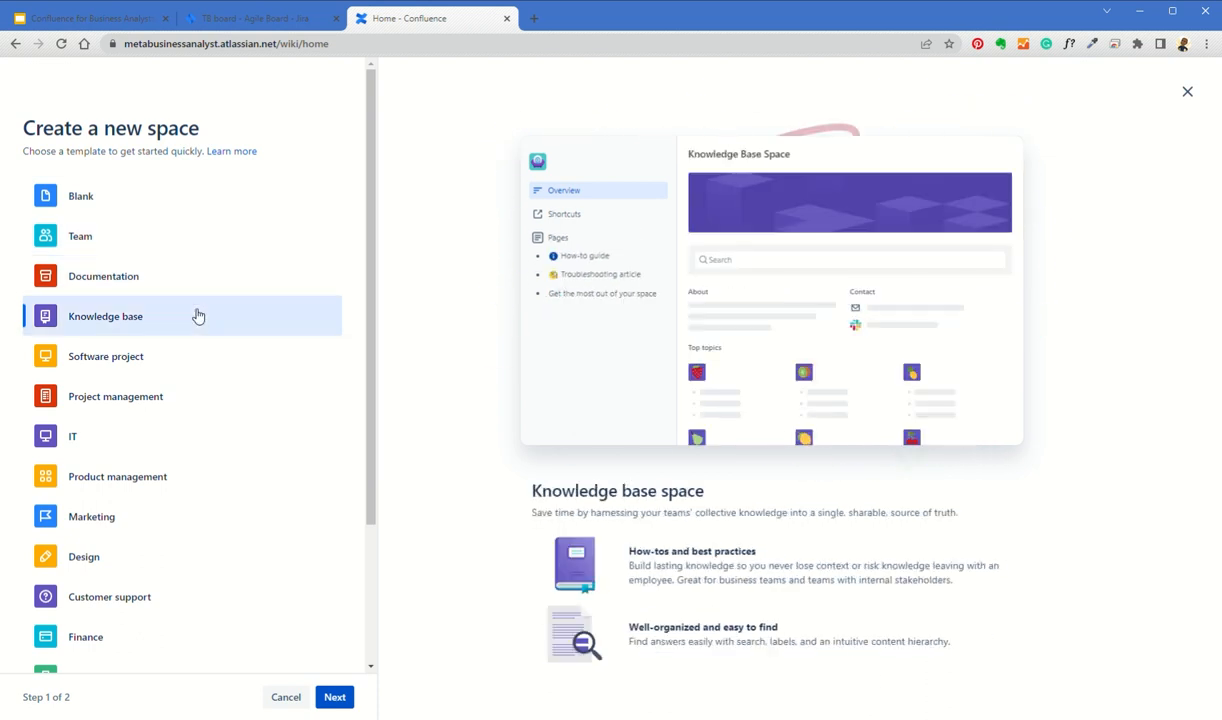
left_click(211, 364)
left_click(215, 400)
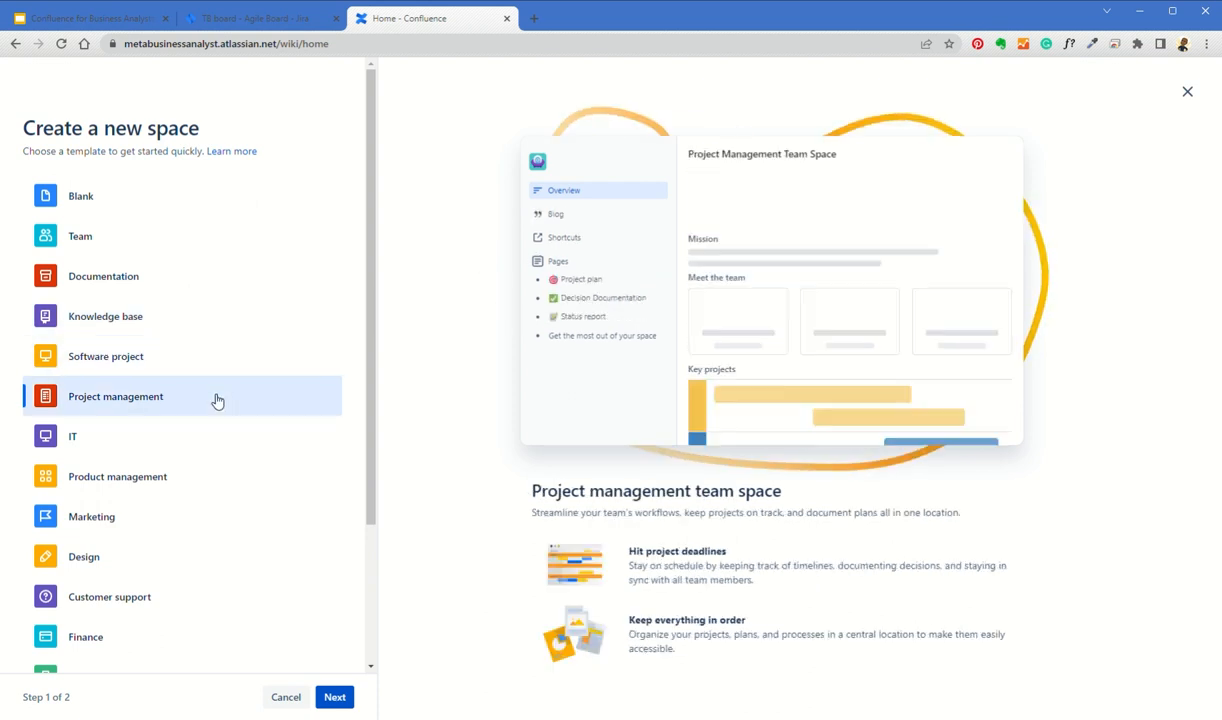
Step: Preview the IT, Product management, Marketing, Design and Customer support space templates, and leave space creation without making a space
left_click(230, 437)
left_click(224, 482)
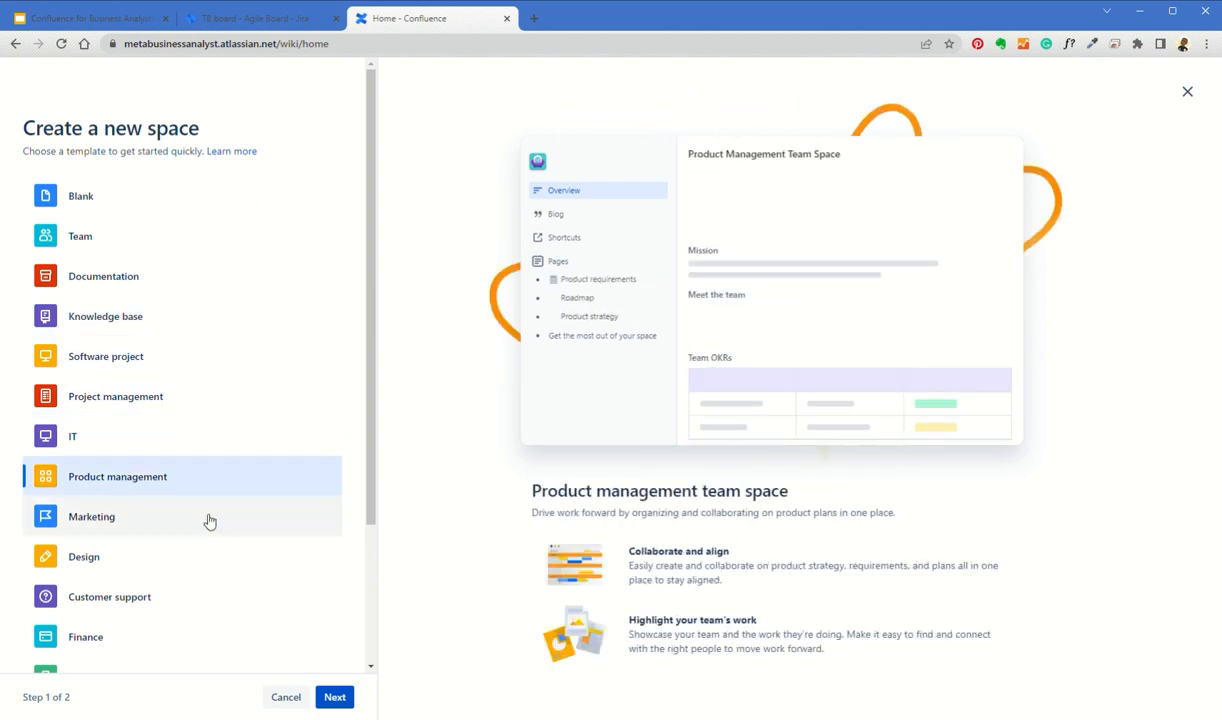
left_click(207, 518)
left_click(202, 556)
left_click(207, 590)
scroll(265, 584, "down", 2)
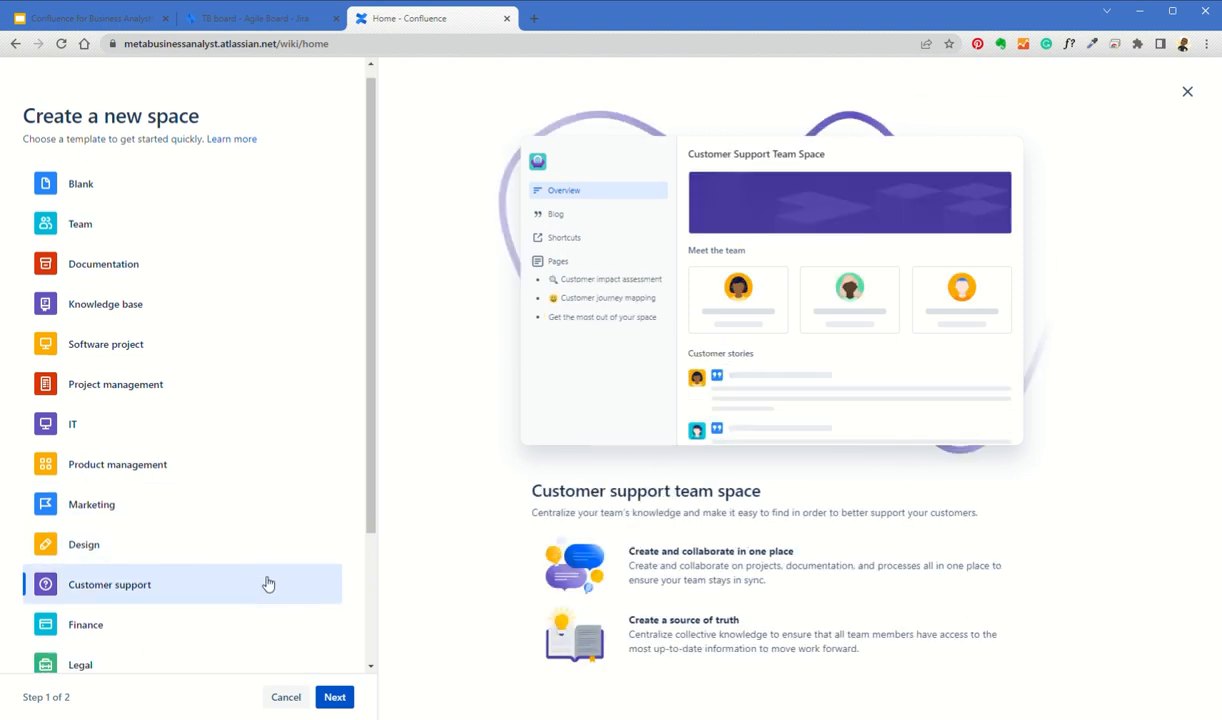
scroll(254, 562, "up", 3)
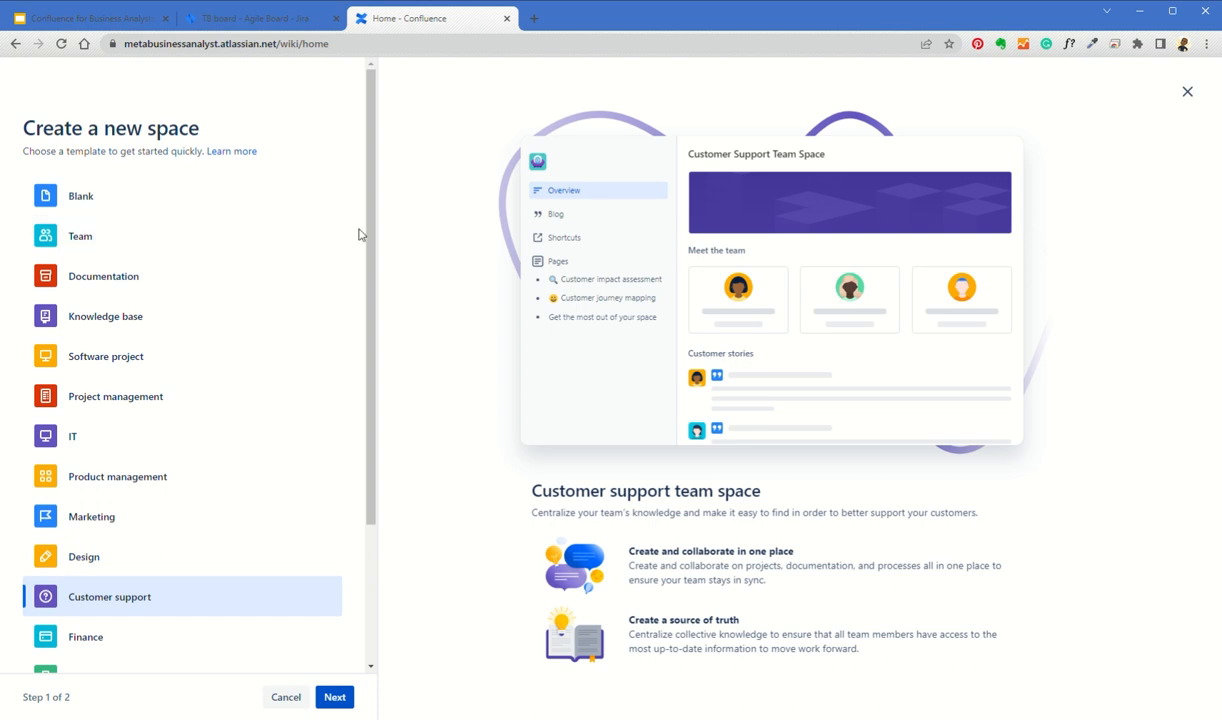
left_click(1188, 92)
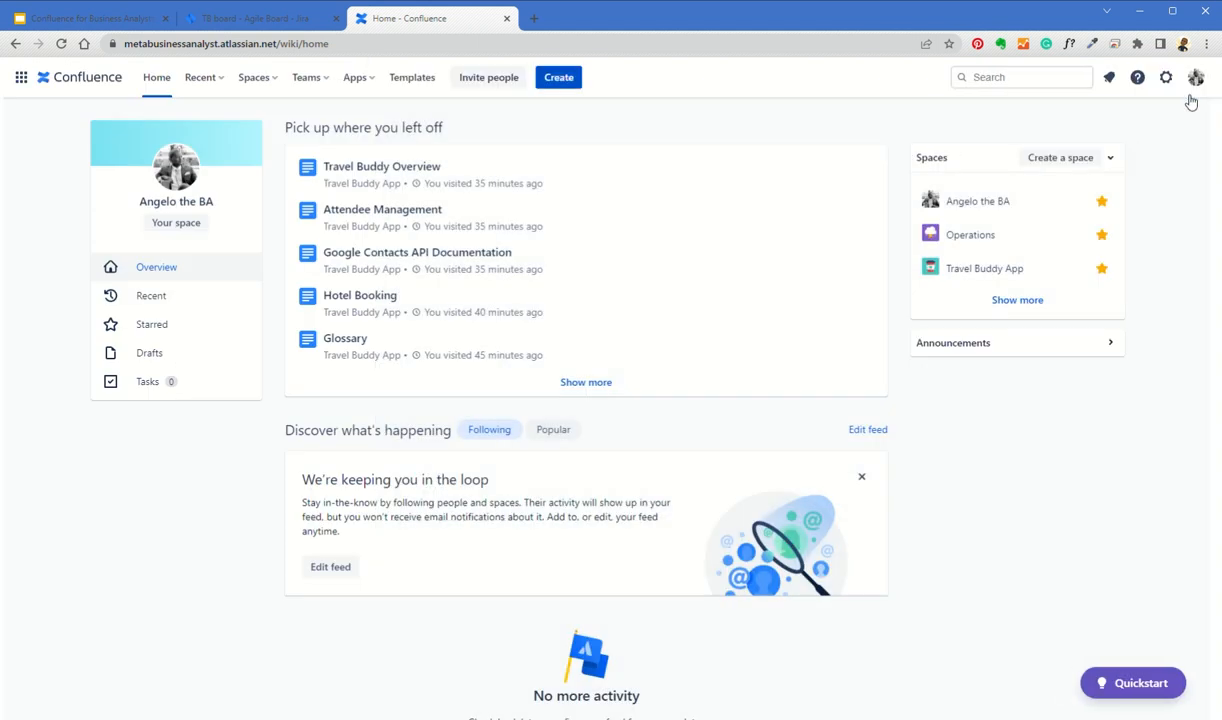
Step: Go to the Travel Buddy App space's overview via Travel Buddy Overview and review its welcome panel, team sections and recently updated pages
left_click(398, 170)
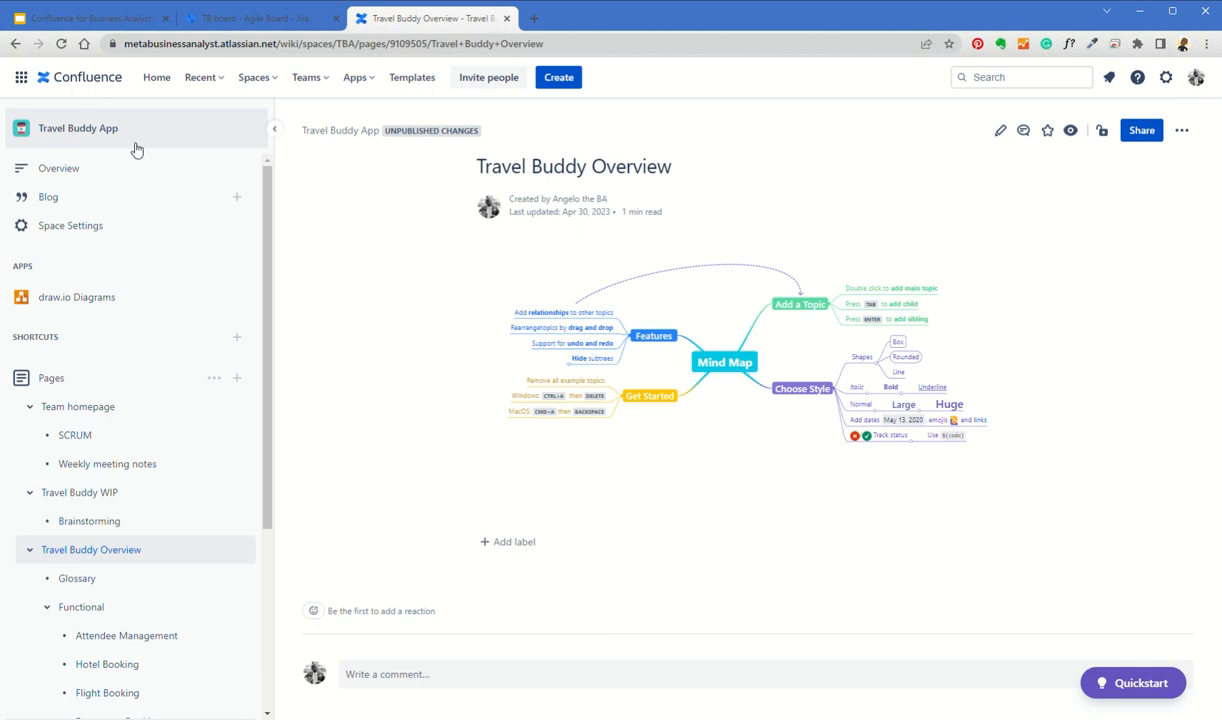
left_click(76, 166)
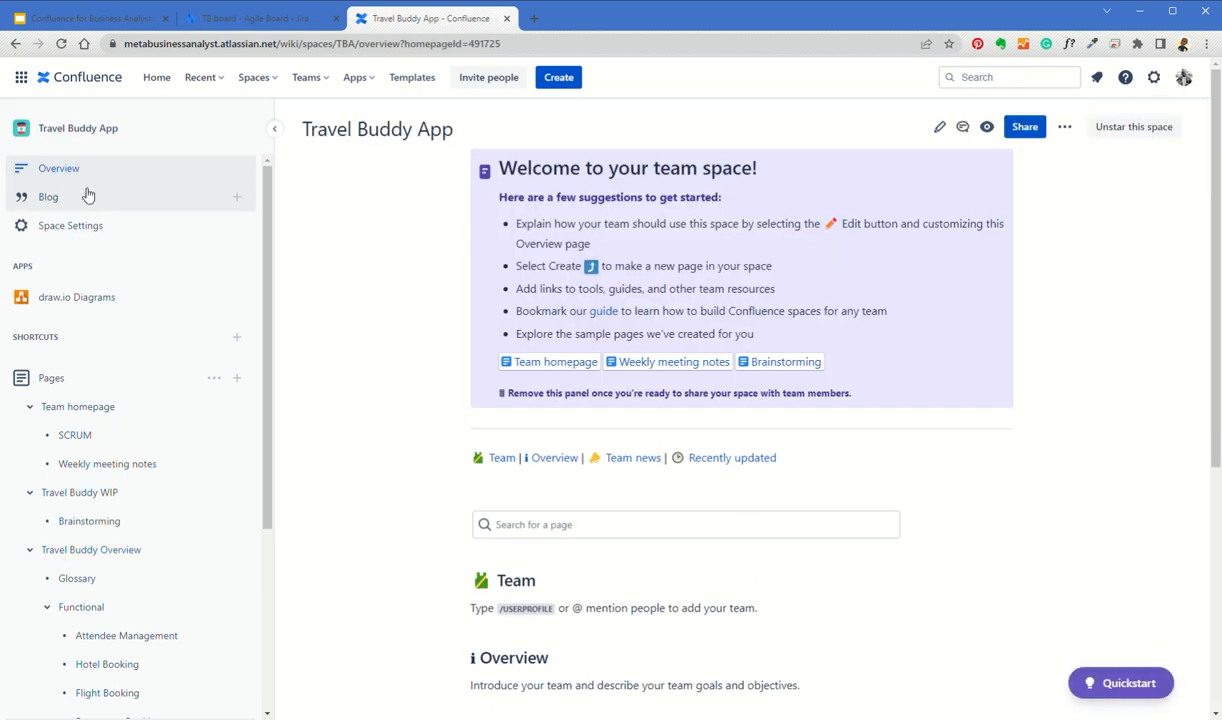
scroll(960, 197, "down", 4)
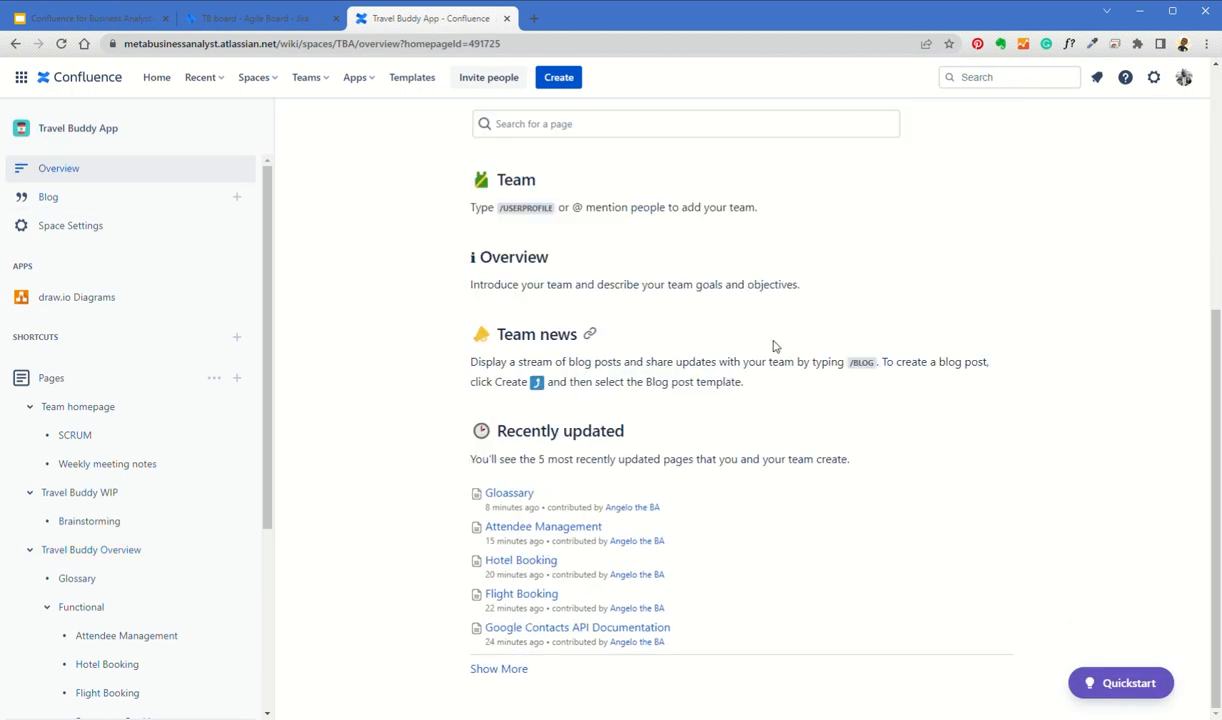
scroll(646, 445, "up", 4)
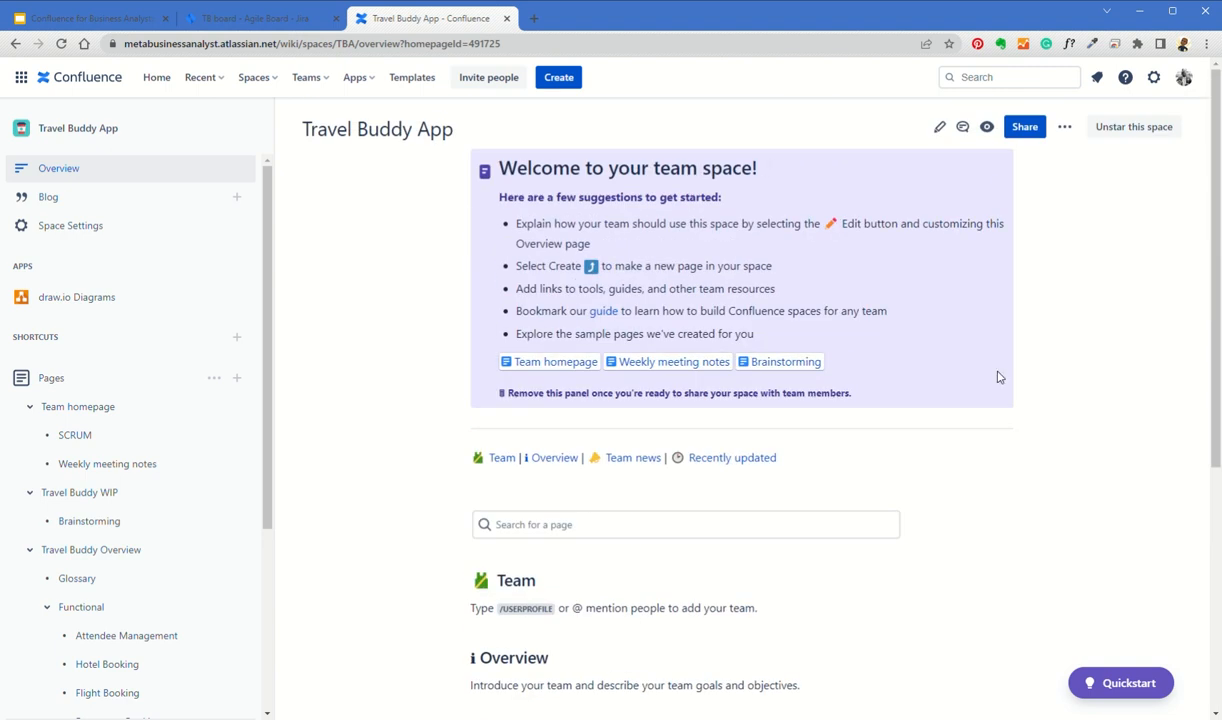
scroll(760, 453, "down", 1)
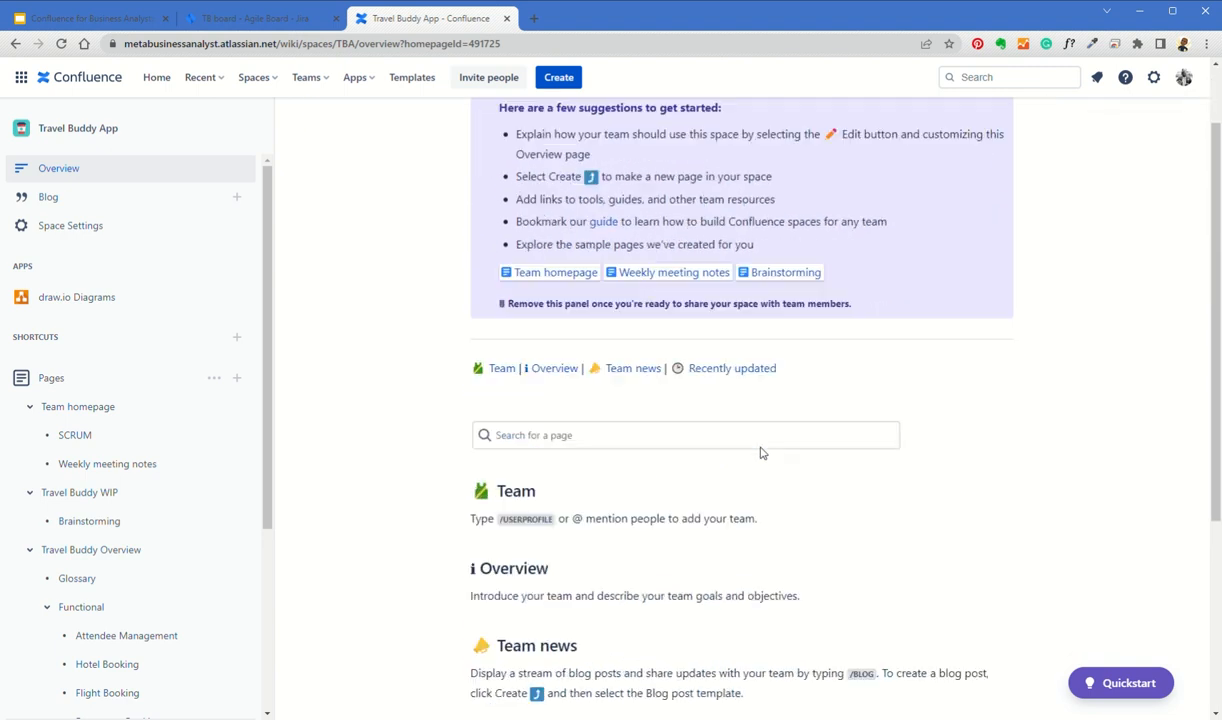
scroll(770, 448, "down", 1)
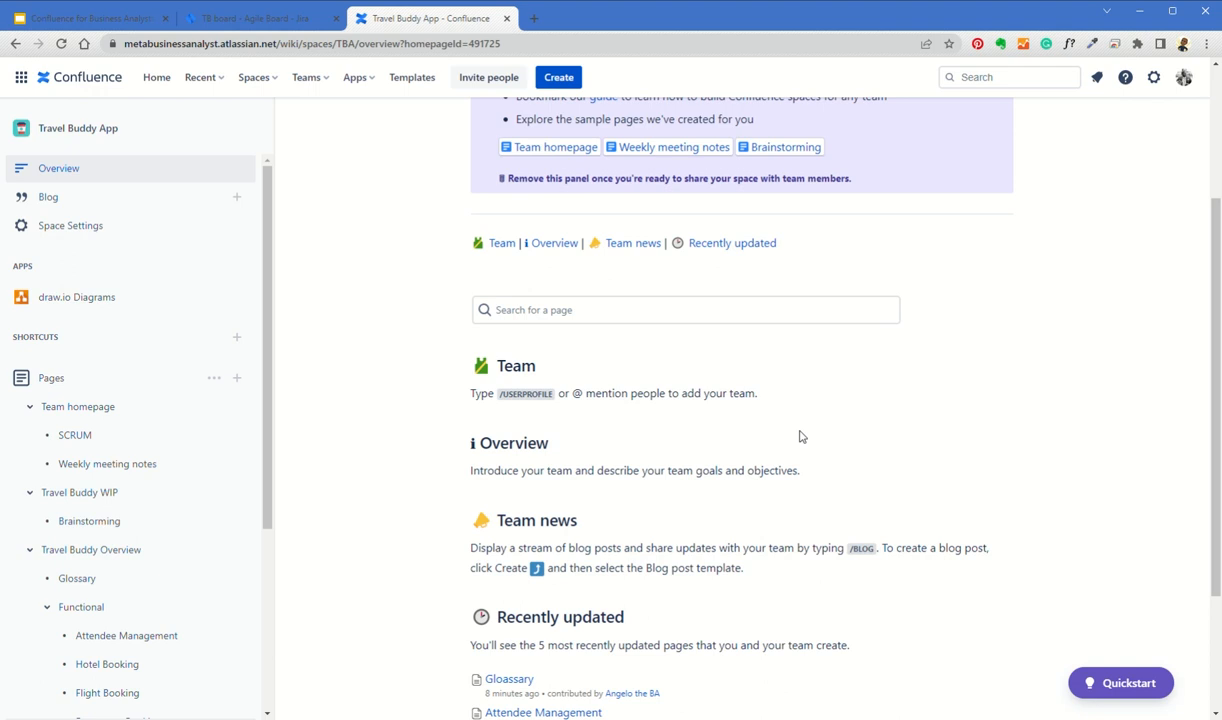
scroll(747, 436, "down", 1)
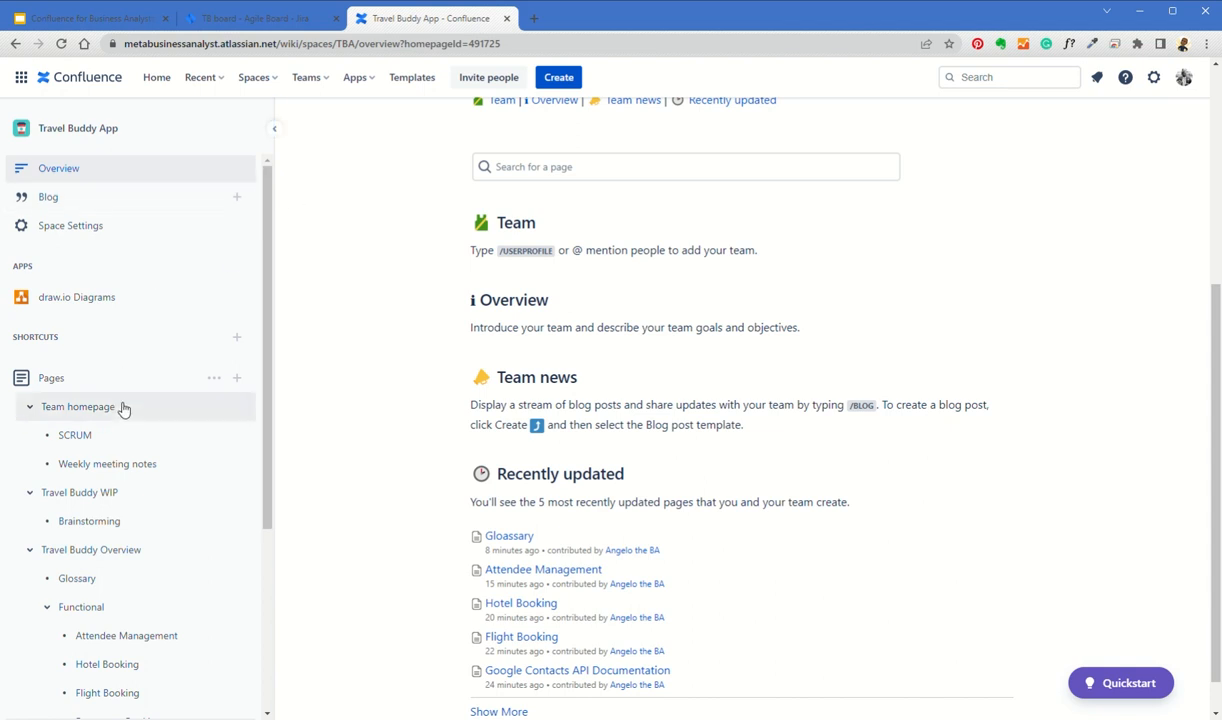
Step: Look through the space's page tree, from Team homepage to the pages nested under Travel Buddy Overview
scroll(240, 532, "down", 1)
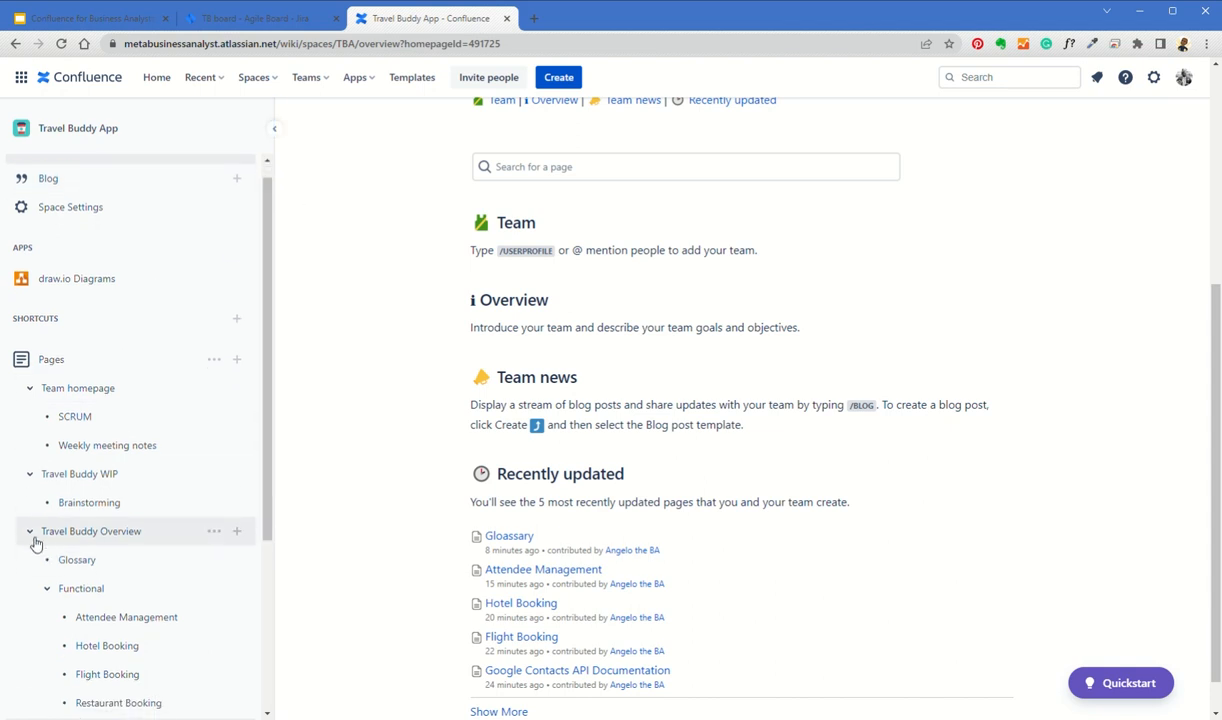
mouse_move(35, 540)
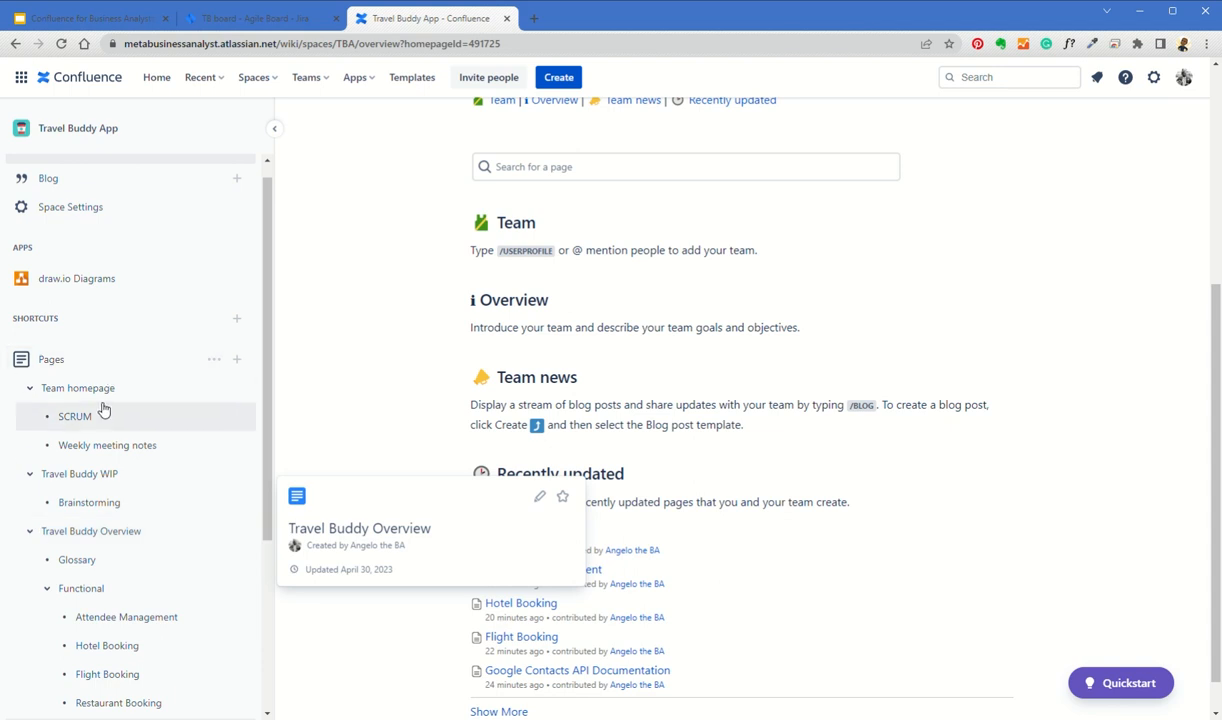
left_click_drag(268, 378, 271, 297)
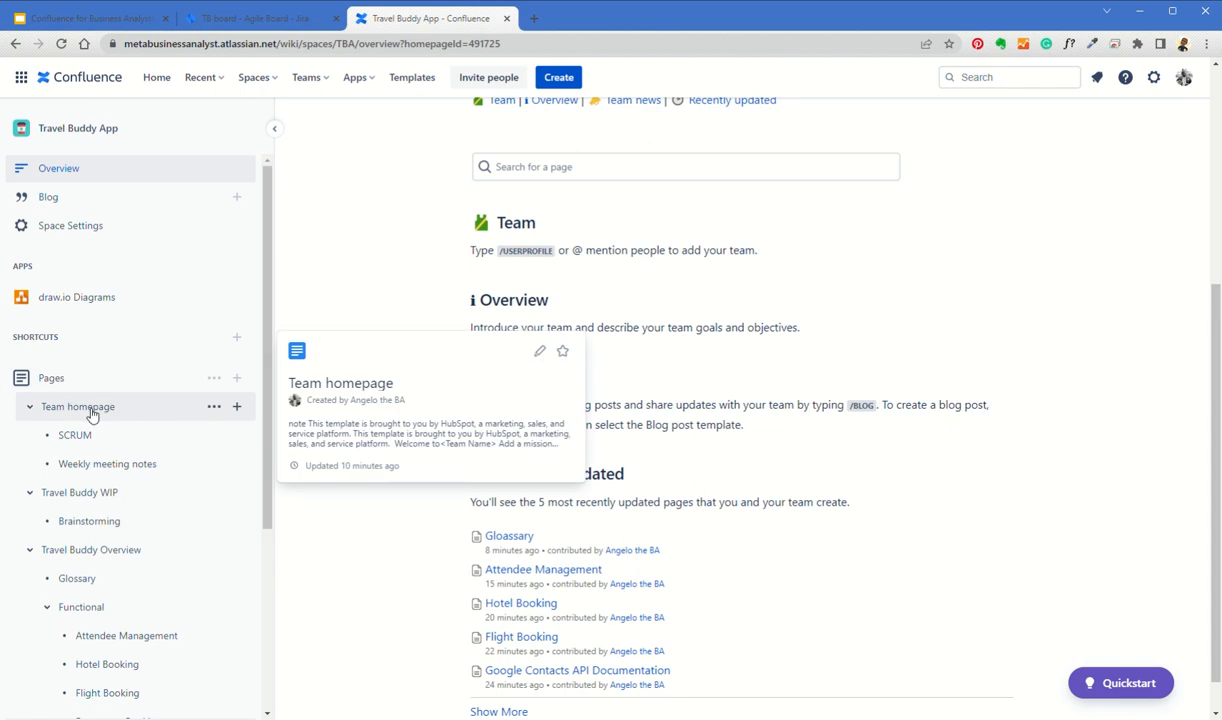
Step: Create a blank page in the Travel Buddy App space, browsing the offered page templates and dismissing them
left_click(239, 380)
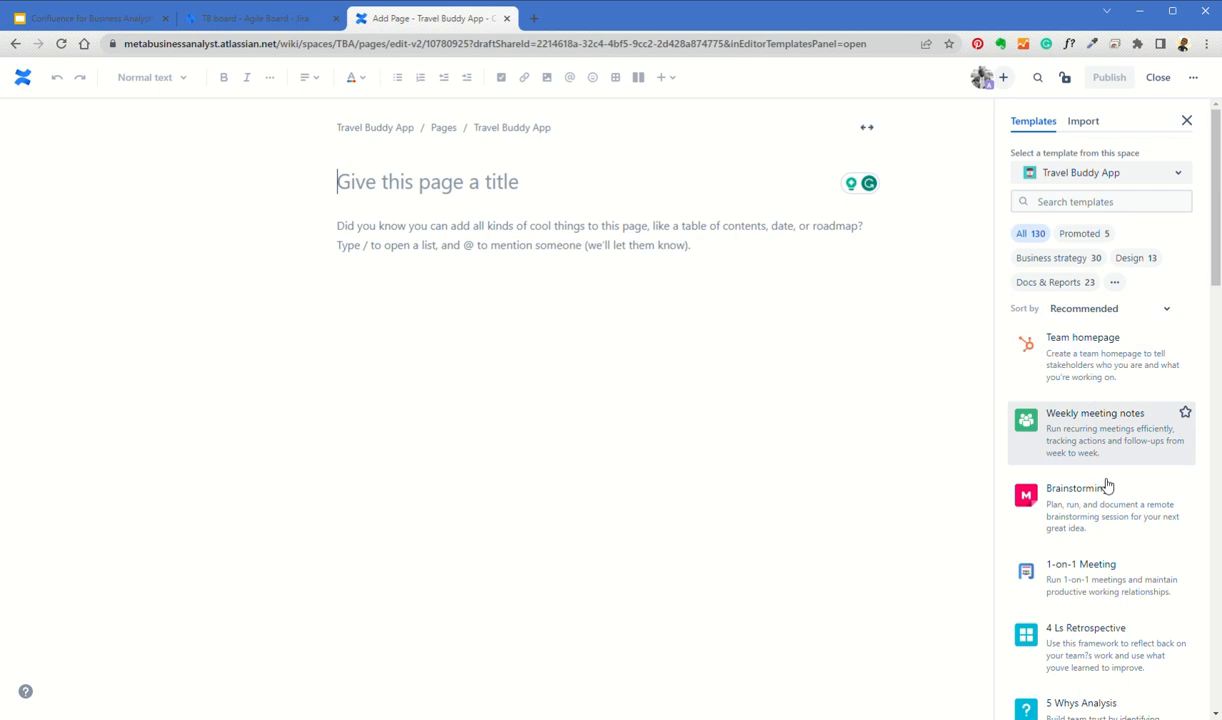
left_click_drag(1216, 256, 1207, 690)
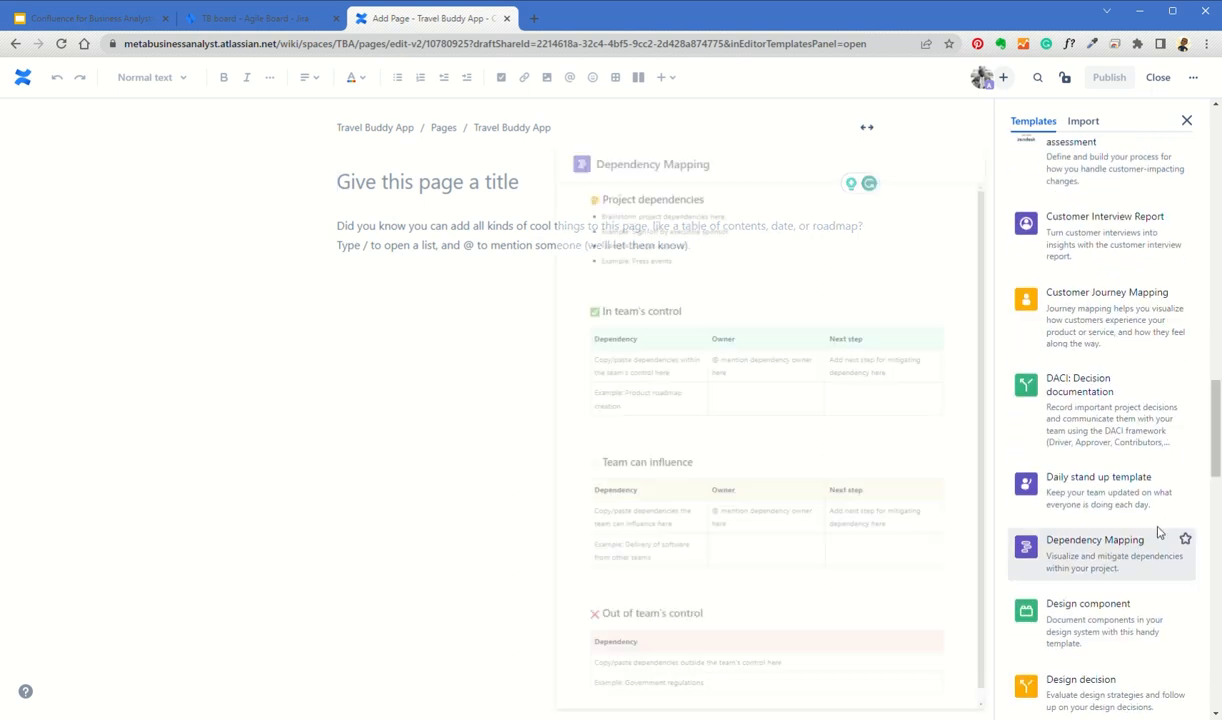
scroll(1216, 410, "down", 3)
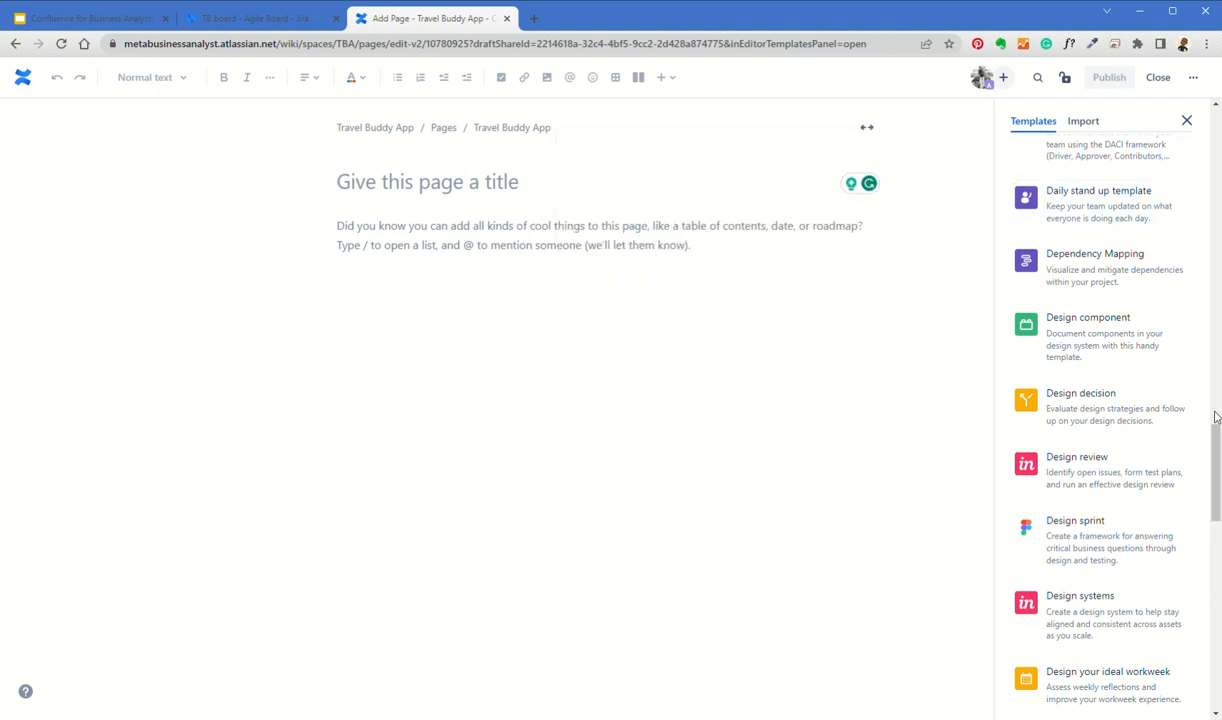
left_click_drag(1216, 444, 1181, 117)
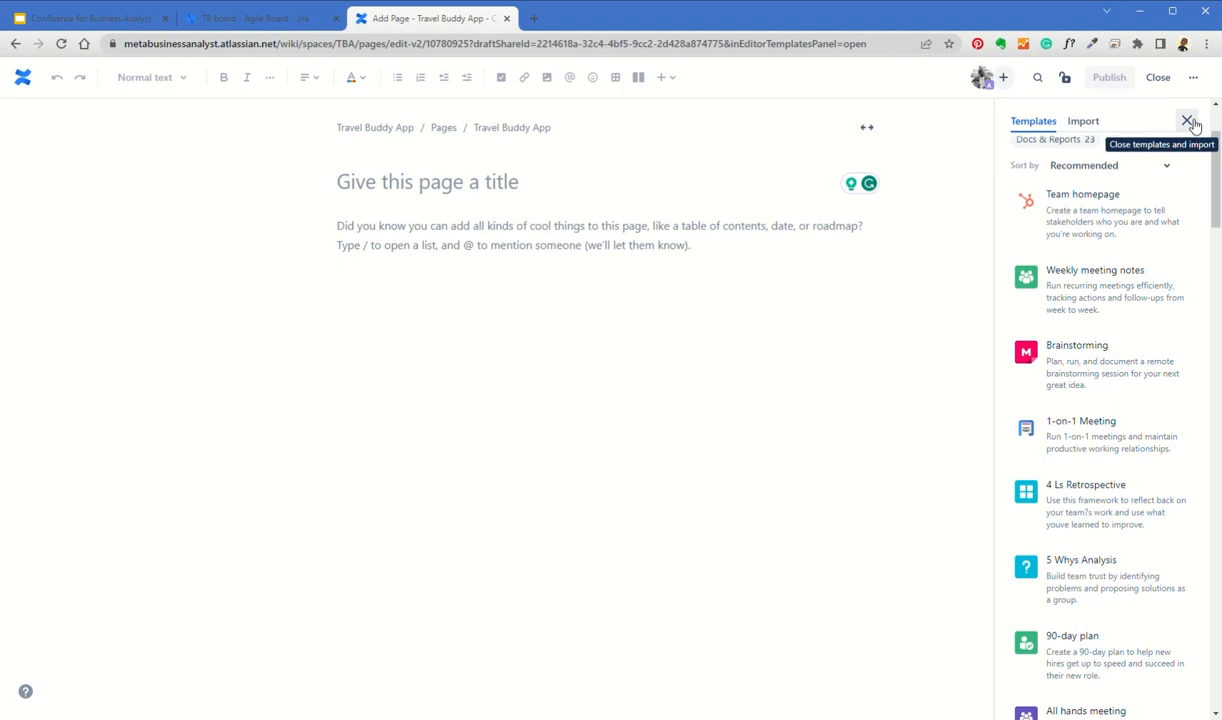
left_click(1188, 121)
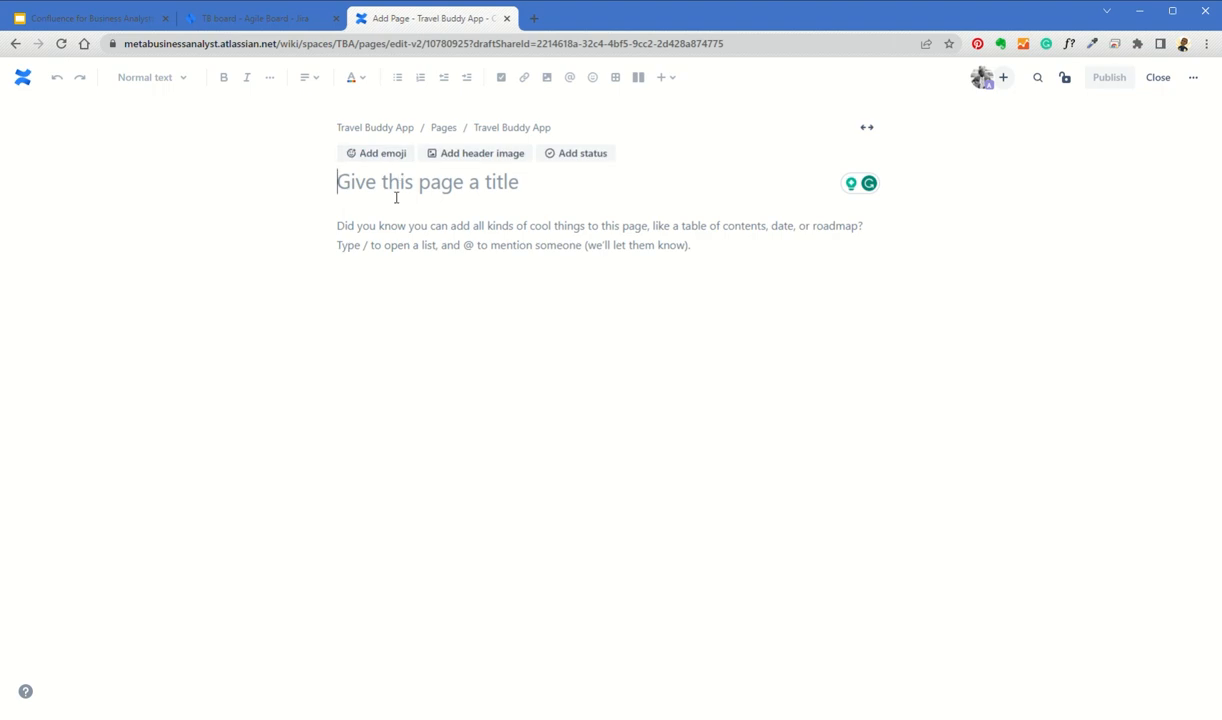
Step: Title the page "New Title" and enter "Text you want" as its first body line, followed by a new line
type("New Title")
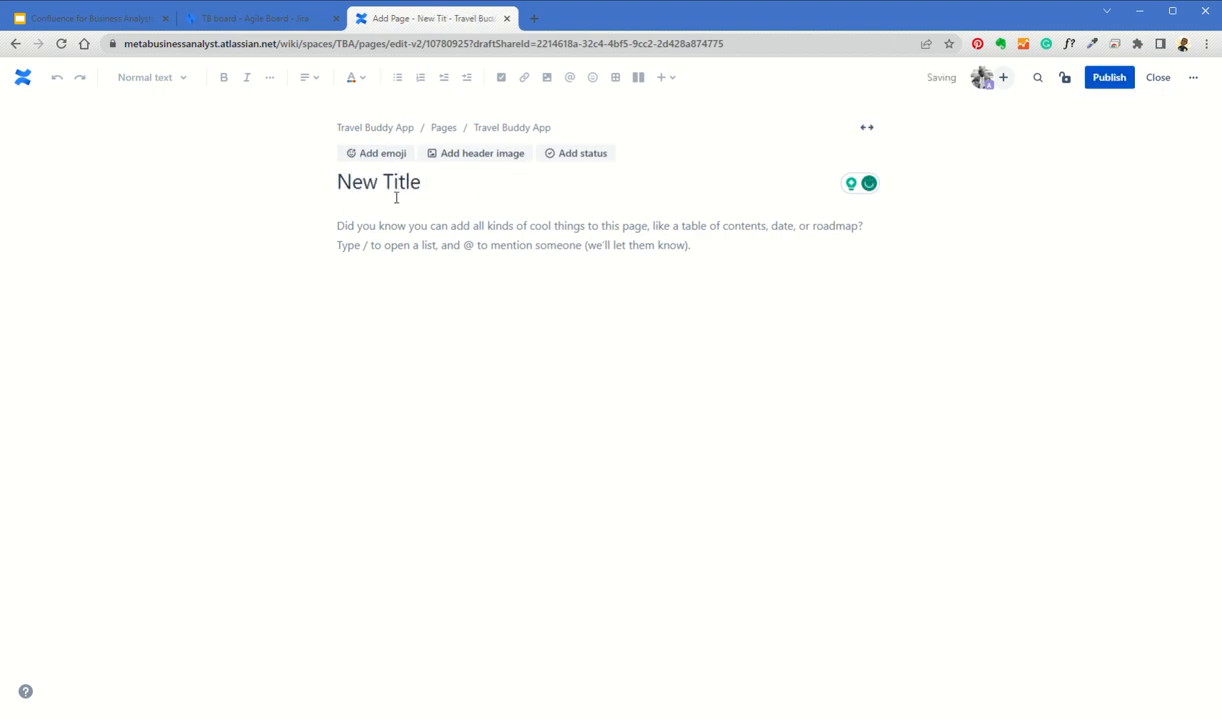
left_click(494, 243)
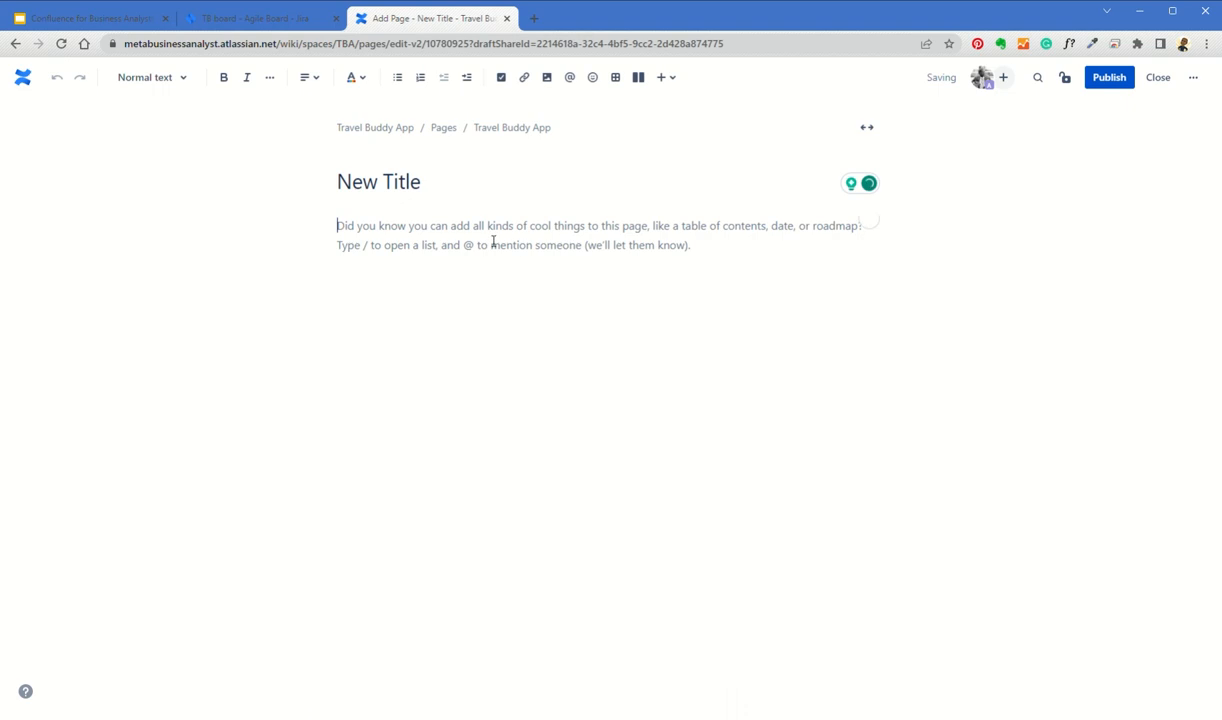
type("Tes")
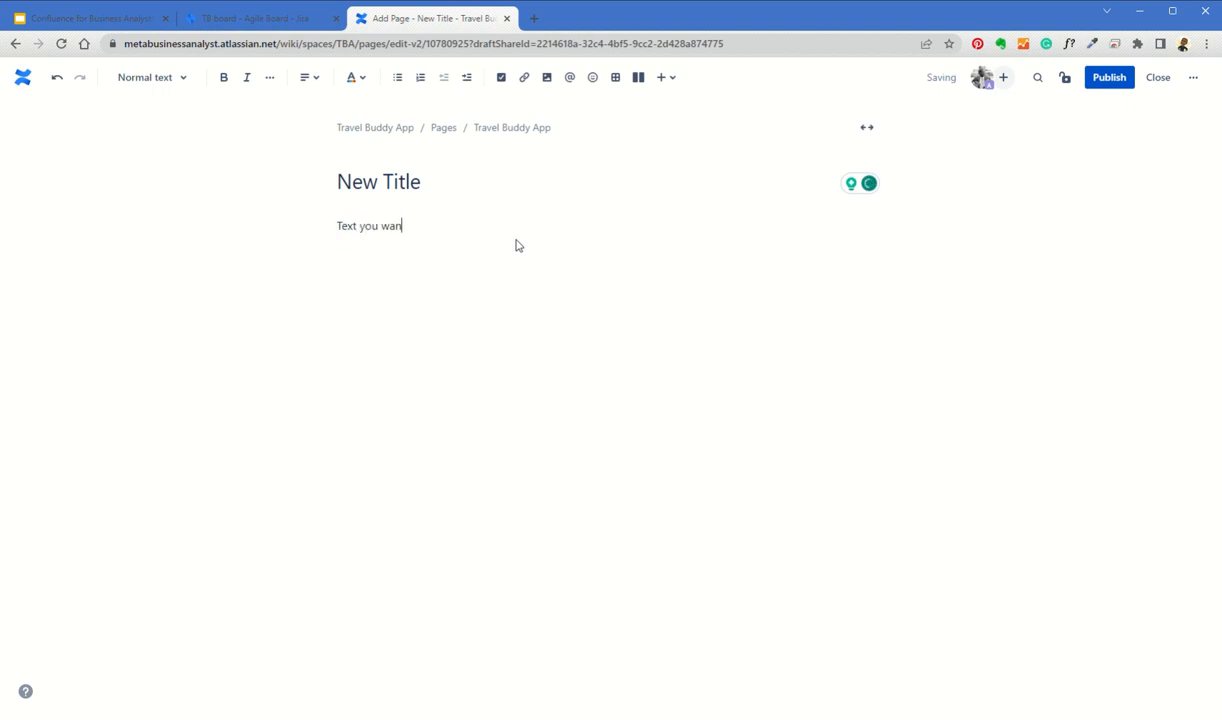
type("t you want")
key("Return")
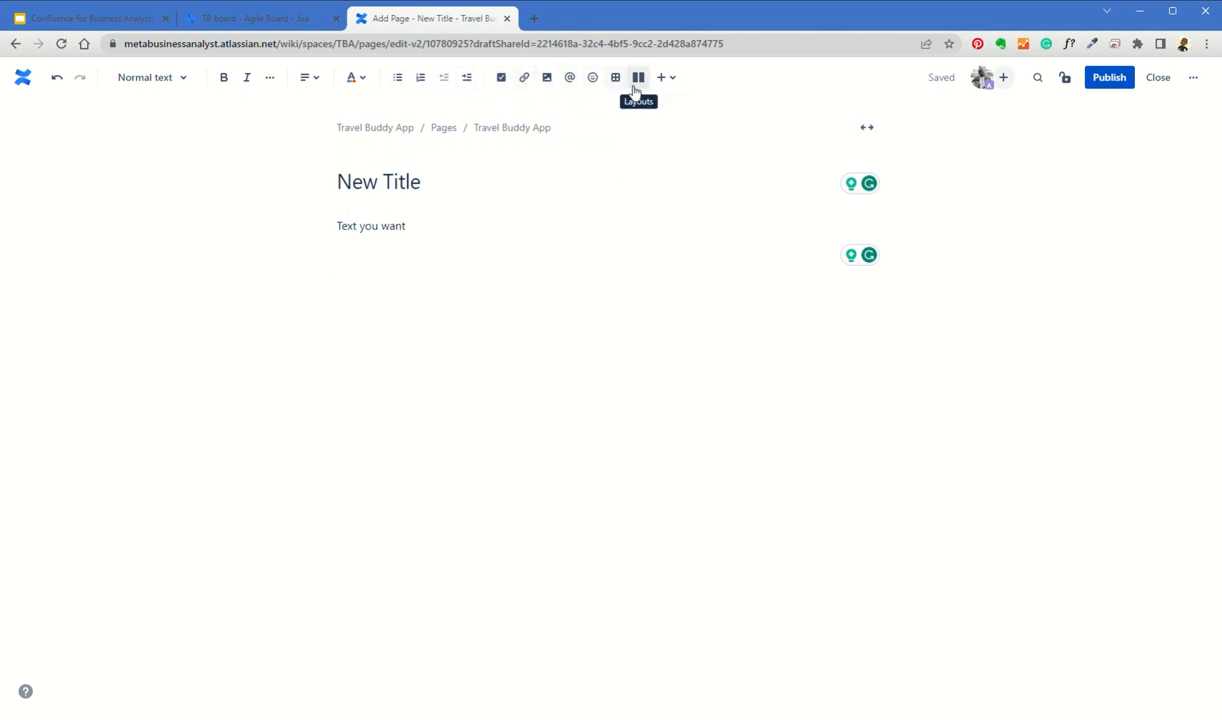
Step: Review the elements that can be inserted in the page, in the quick list and the full browser, without inserting any
left_click(668, 79)
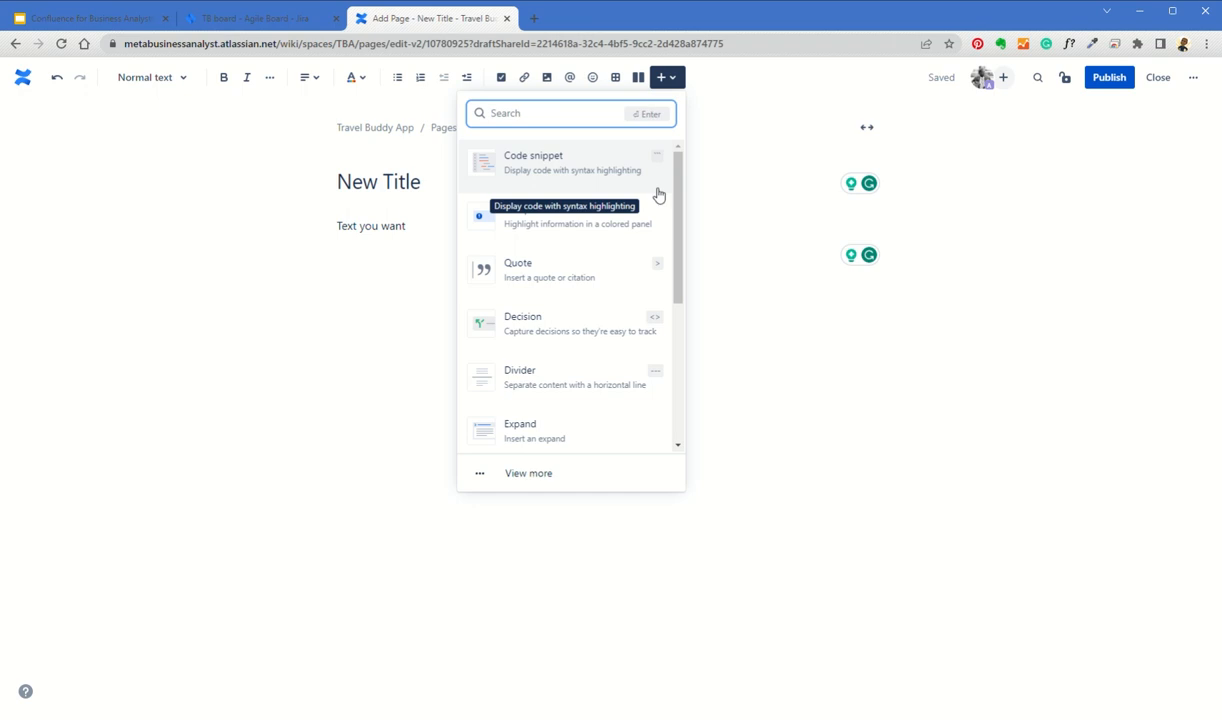
scroll(672, 215, "down", 3)
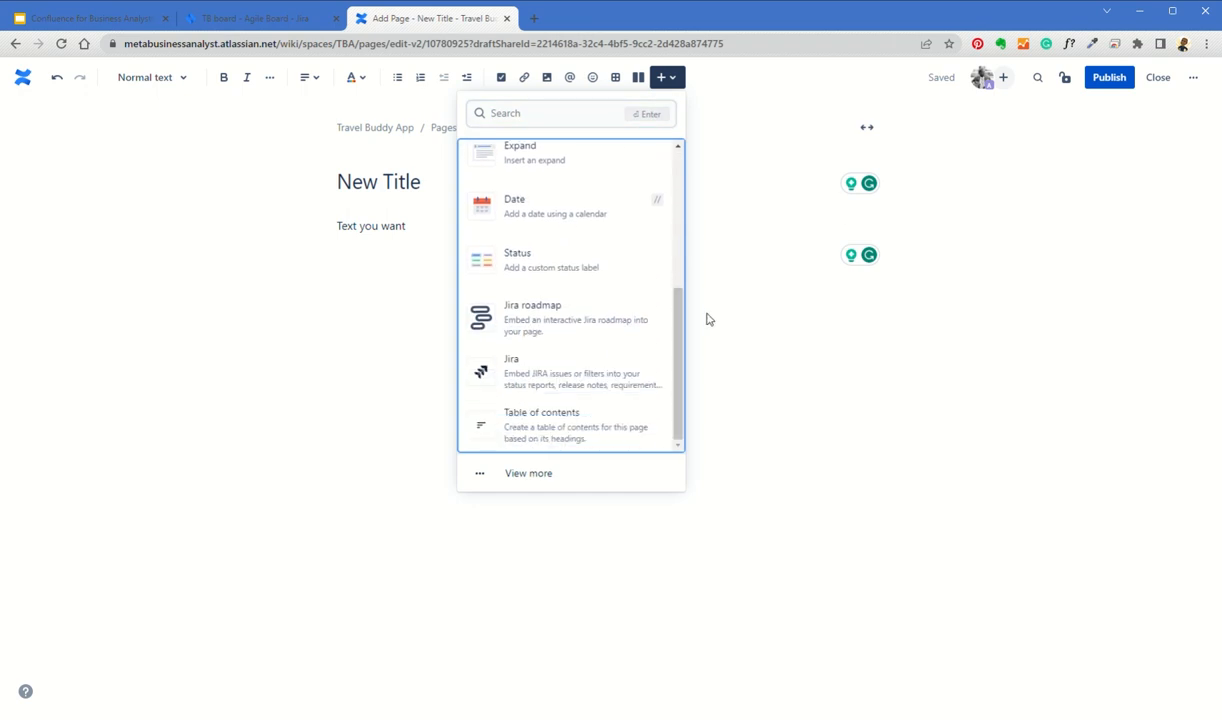
left_click_drag(682, 316, 696, 150)
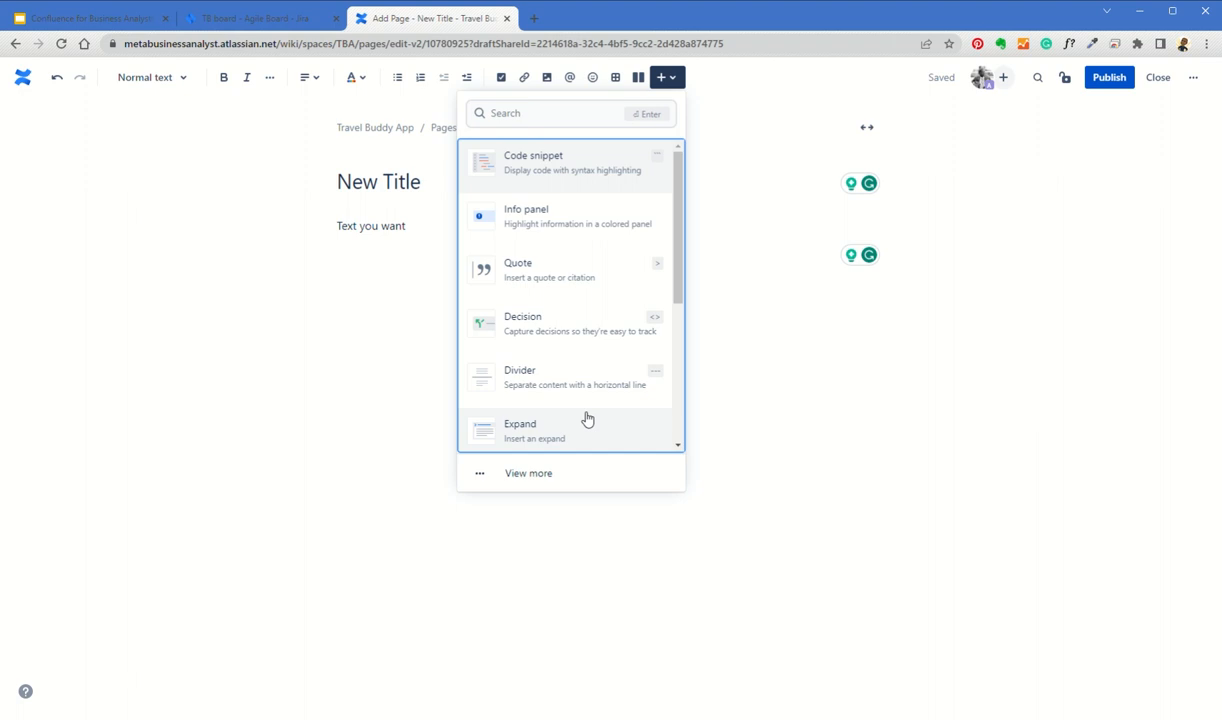
left_click(538, 475)
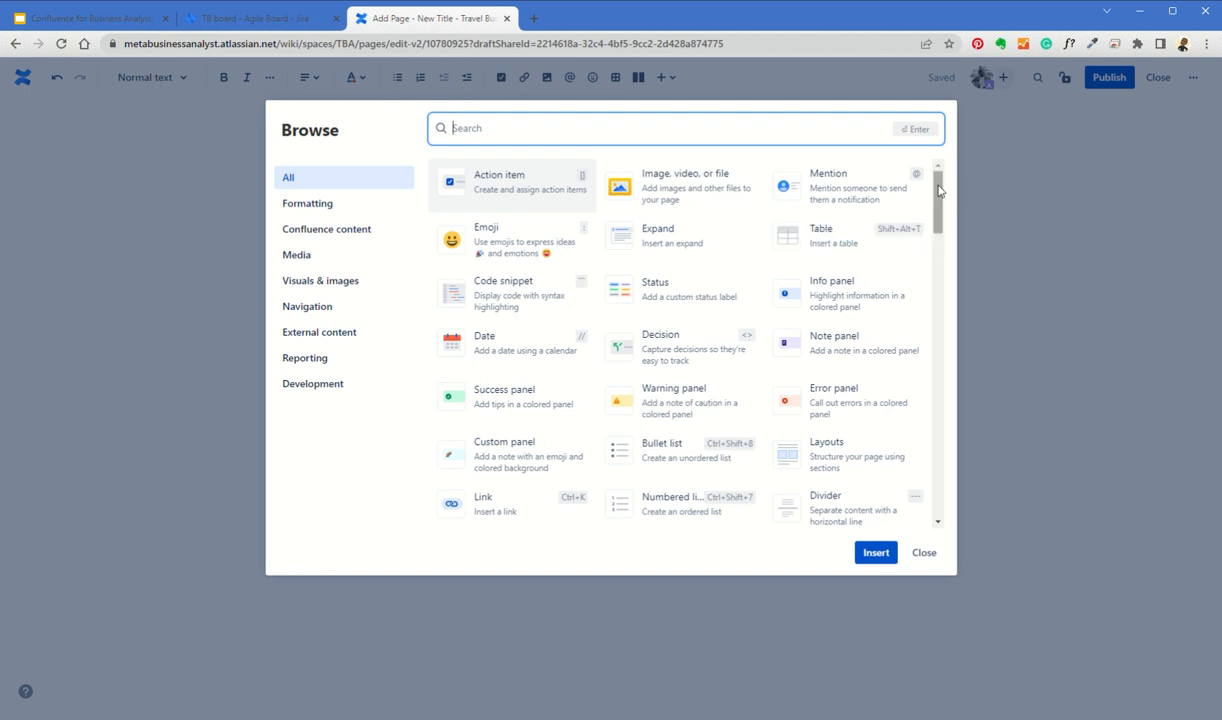
left_click_drag(935, 186, 922, 155)
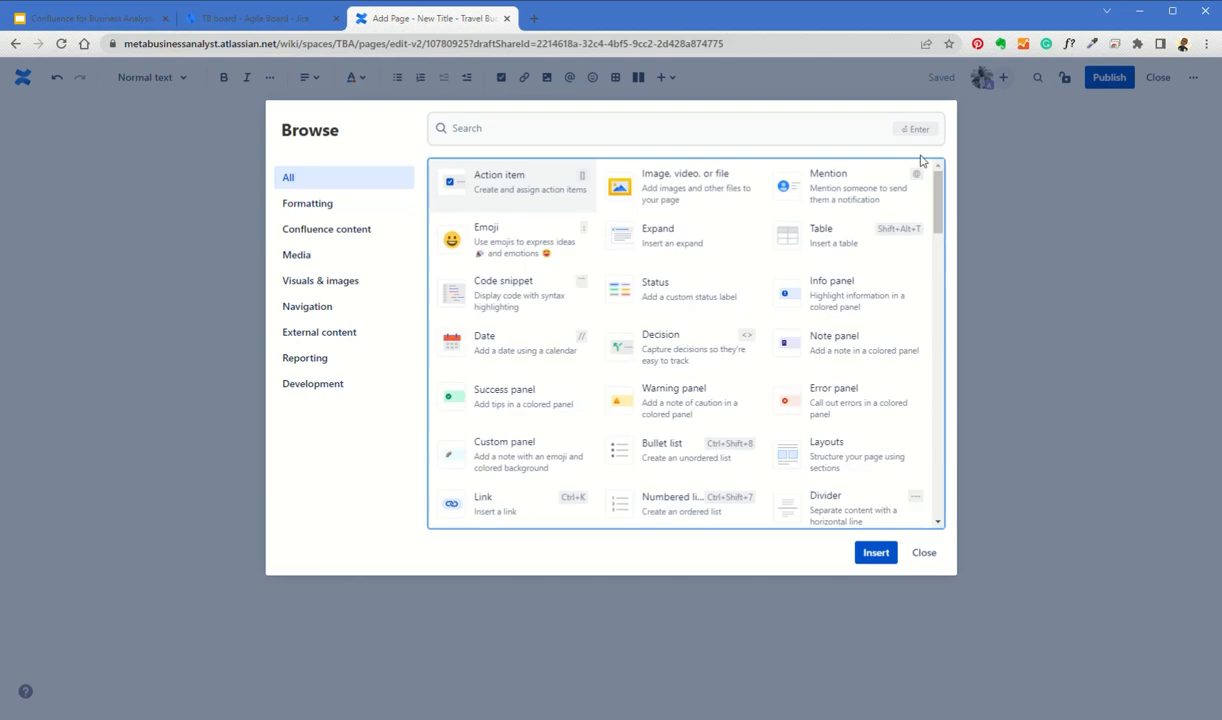
left_click(921, 553)
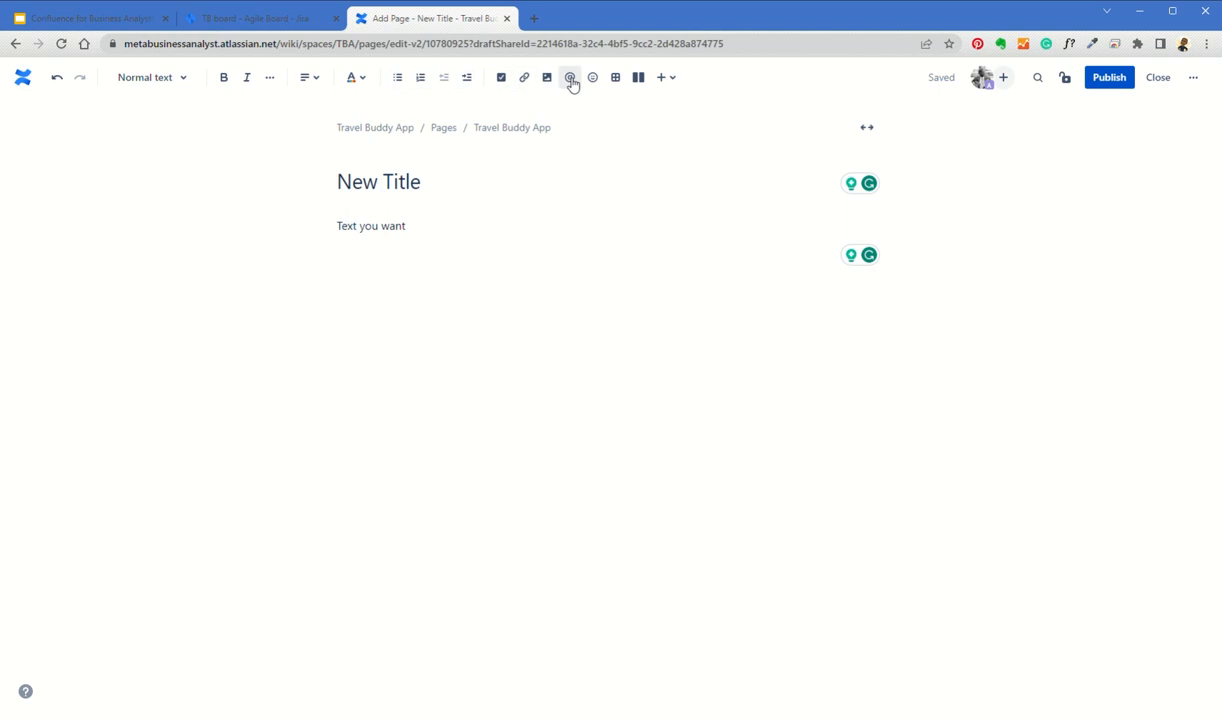
Step: Look through the quick list of insertable elements once more and dismiss it without adding anything to the page
left_click(668, 78)
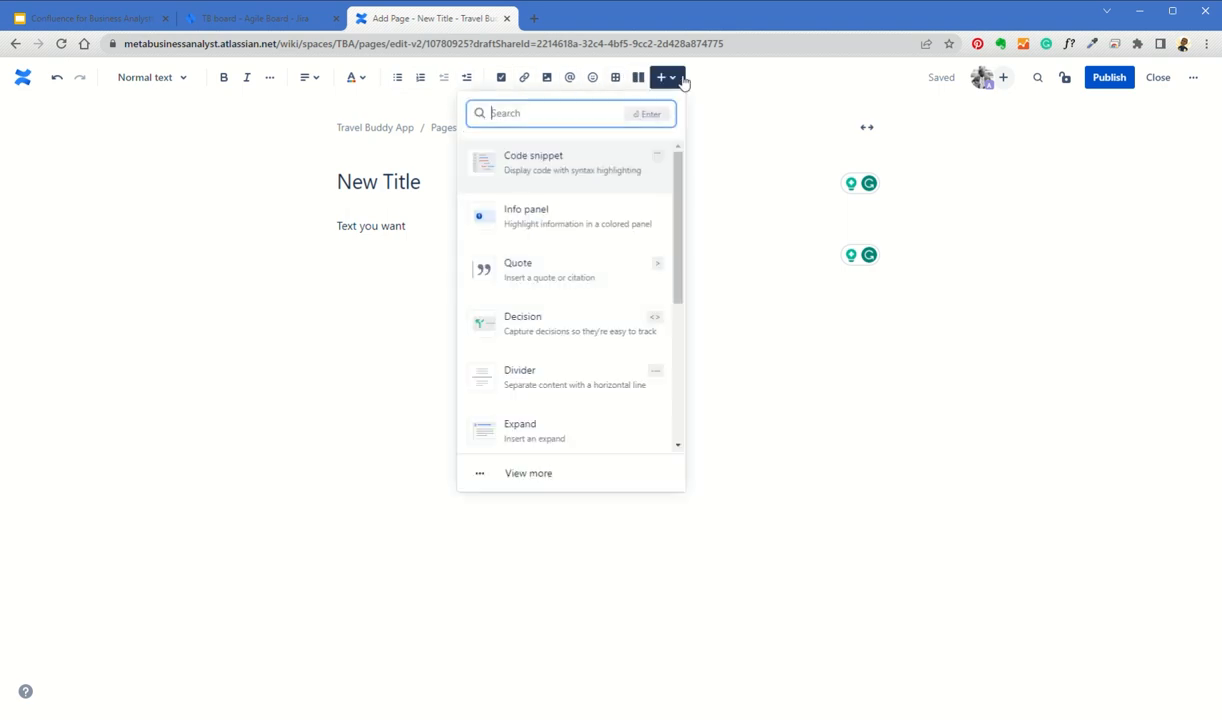
scroll(620, 300, "down", 4)
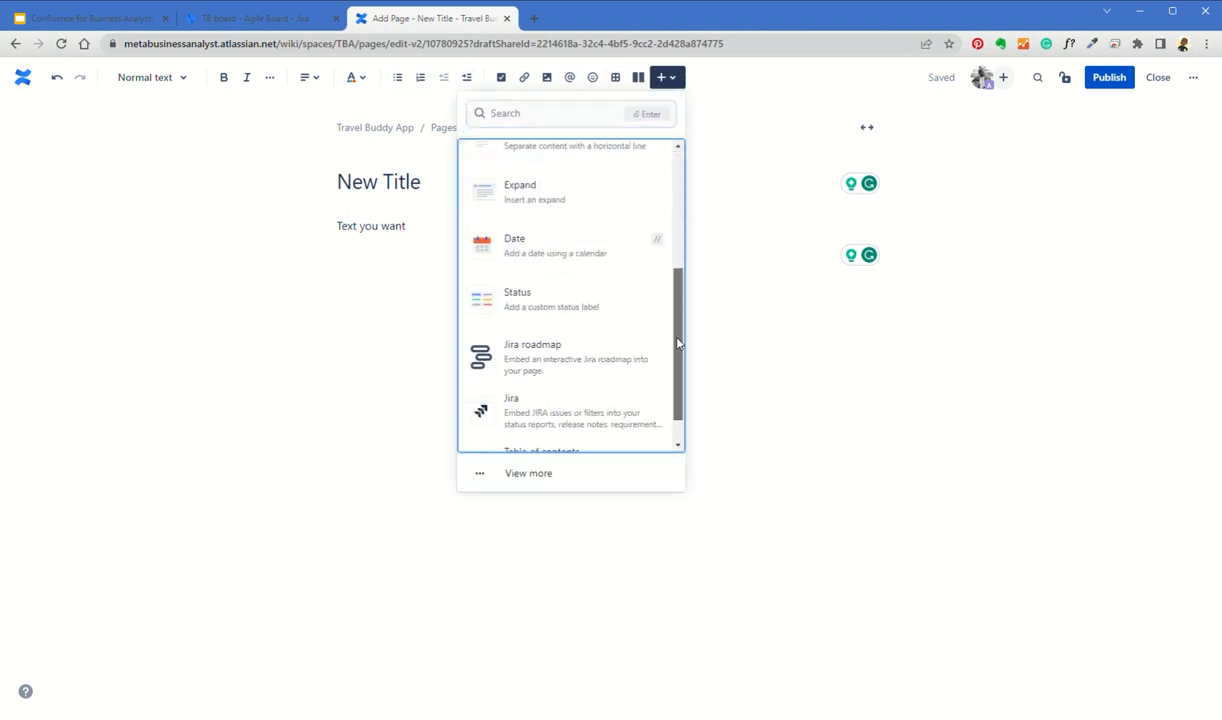
left_click(843, 472)
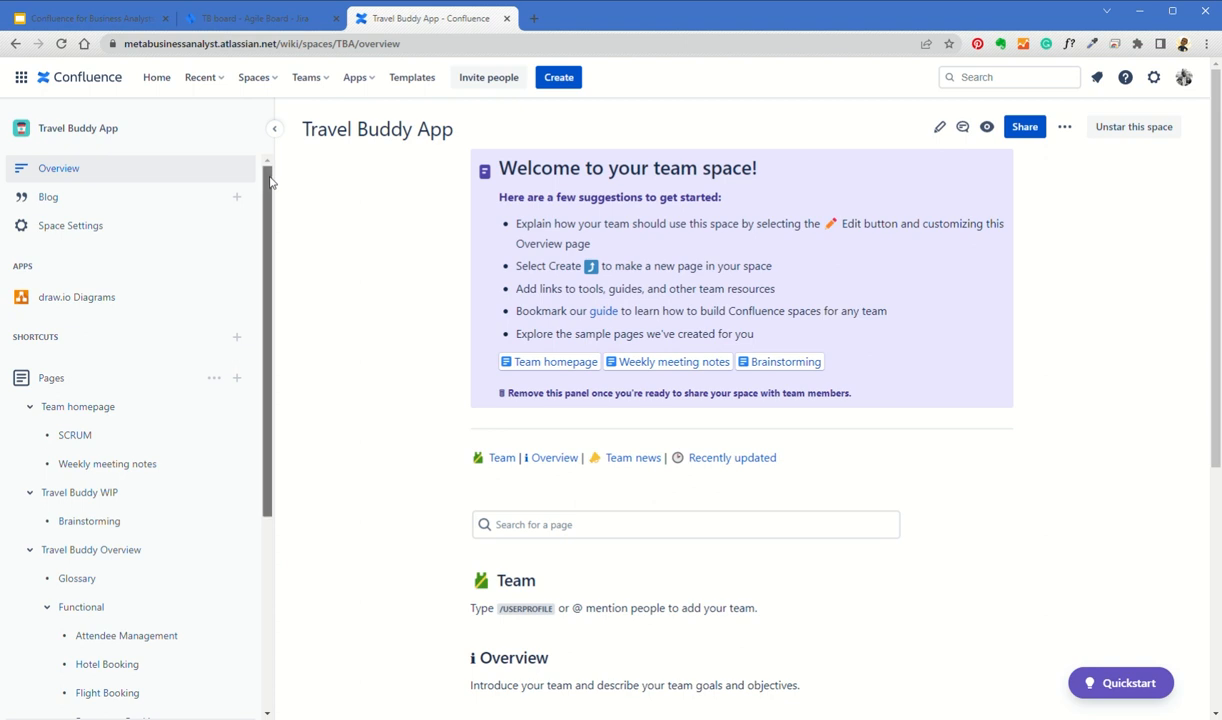
Step: Open the Glossary page nested under Travel Buddy Overview for editing
left_click_drag(269, 181, 281, 265)
left_click(80, 430)
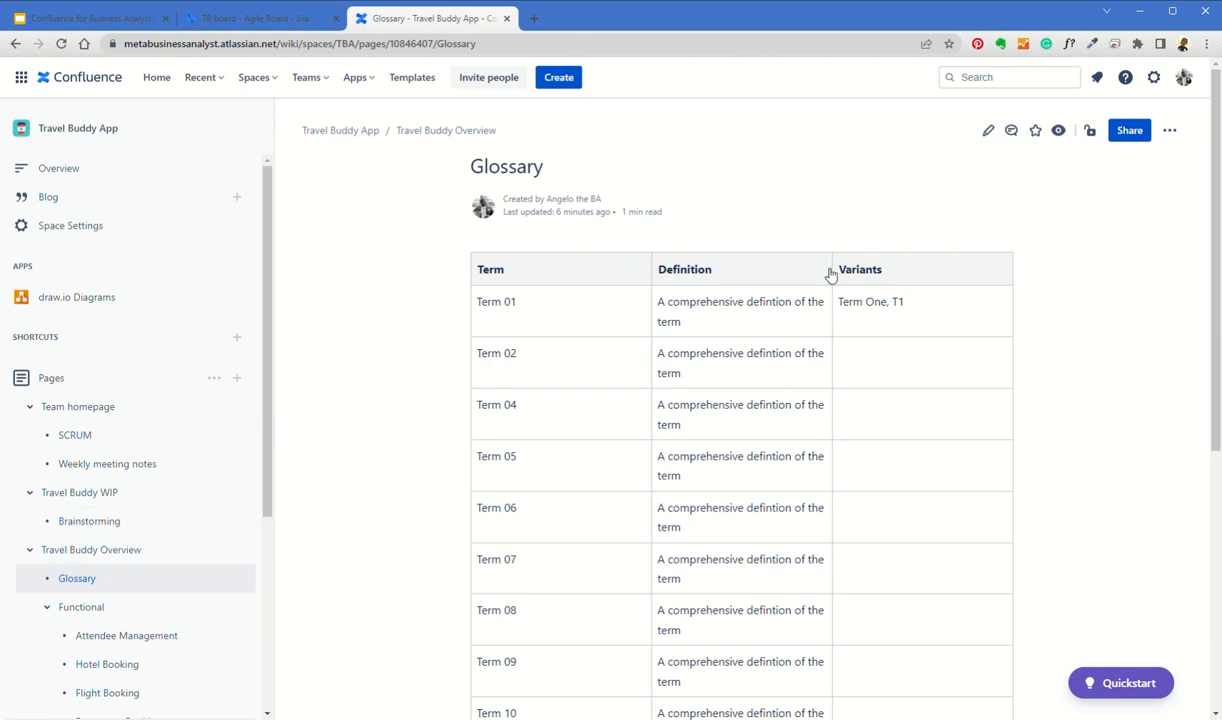
left_click(992, 134)
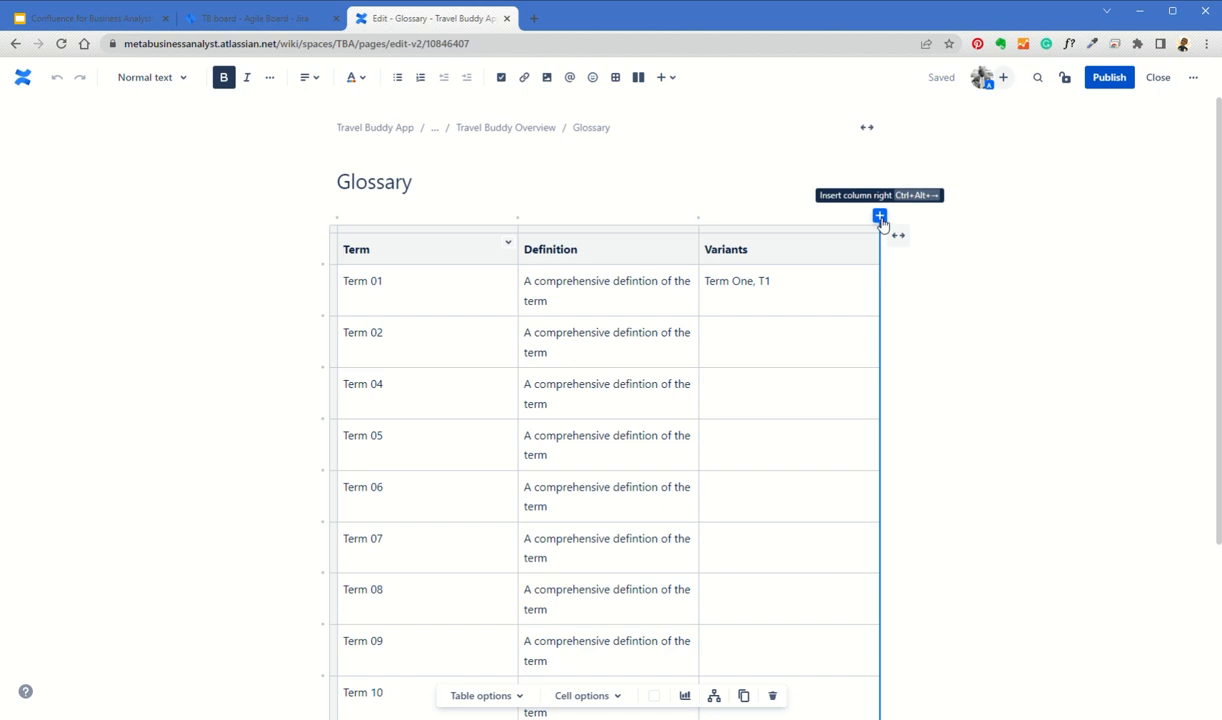
Step: Insert a column to the right of Variants in the glossary table and delete it again
left_click(880, 217)
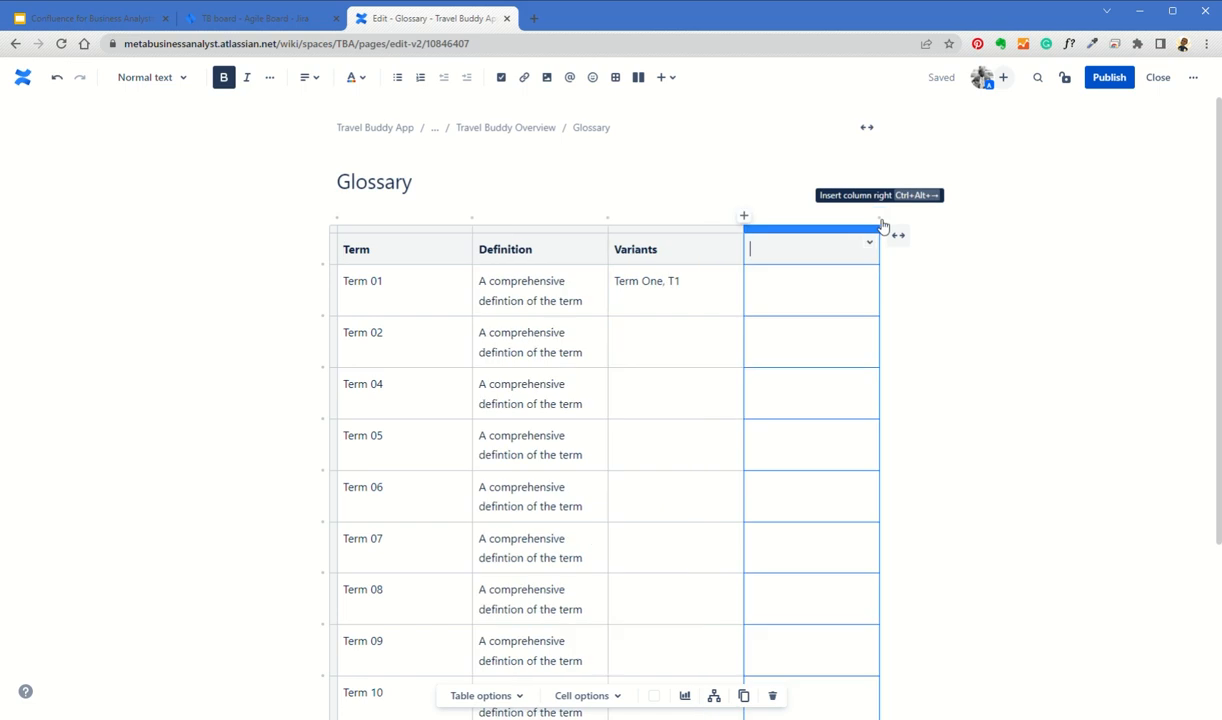
left_click(825, 234)
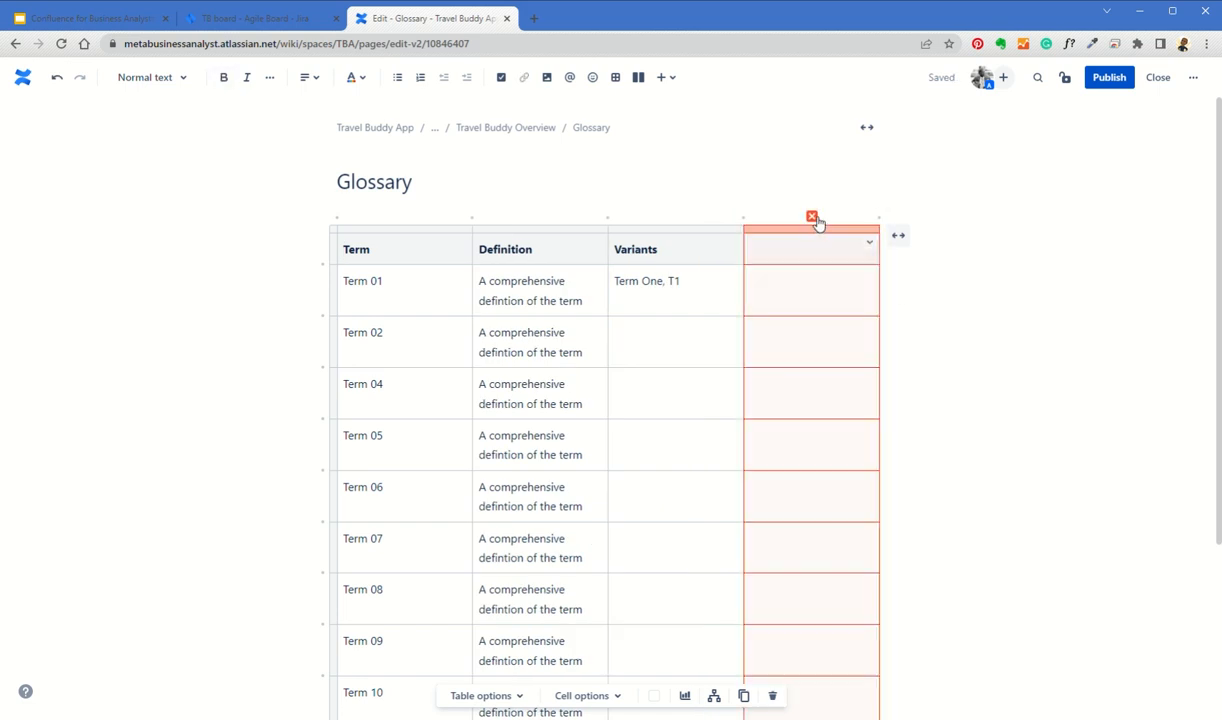
left_click(813, 215)
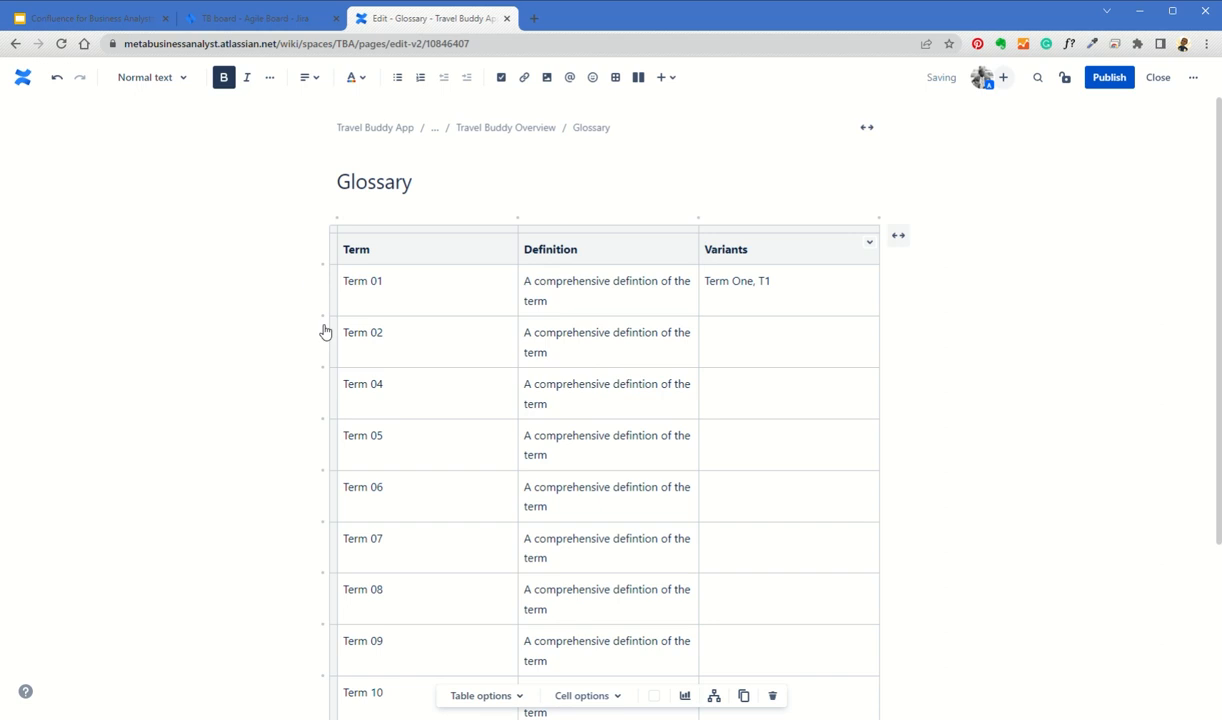
Step: Insert a row below Term 02 in the glossary table and delete it again
left_click(321, 367)
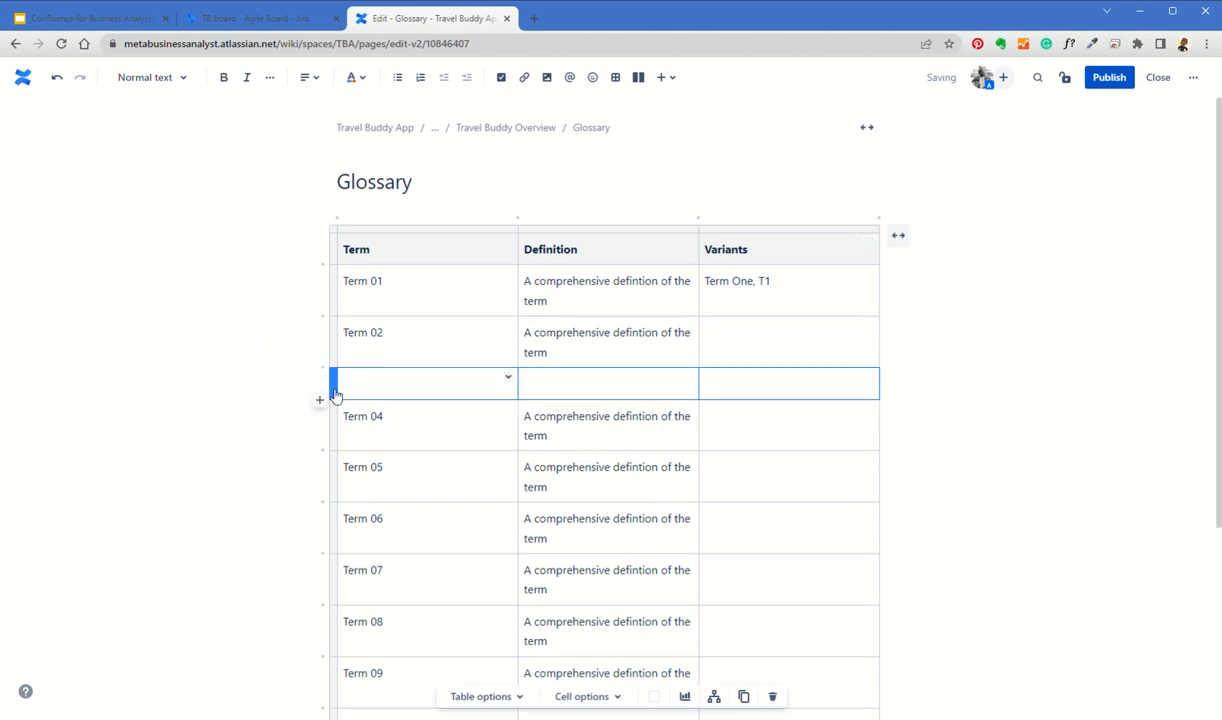
left_click(330, 385)
left_click(318, 385)
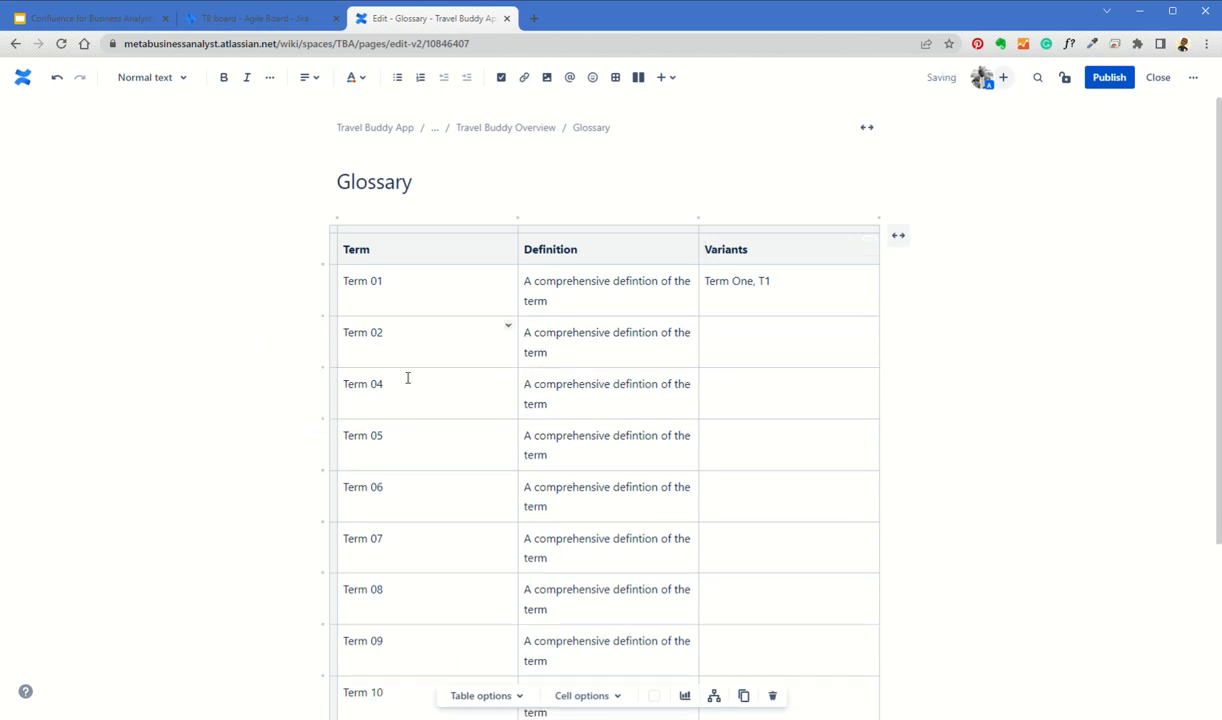
Step: Review the cell options offered for the Term 02 cell and dismiss them without applying any
left_click(507, 326)
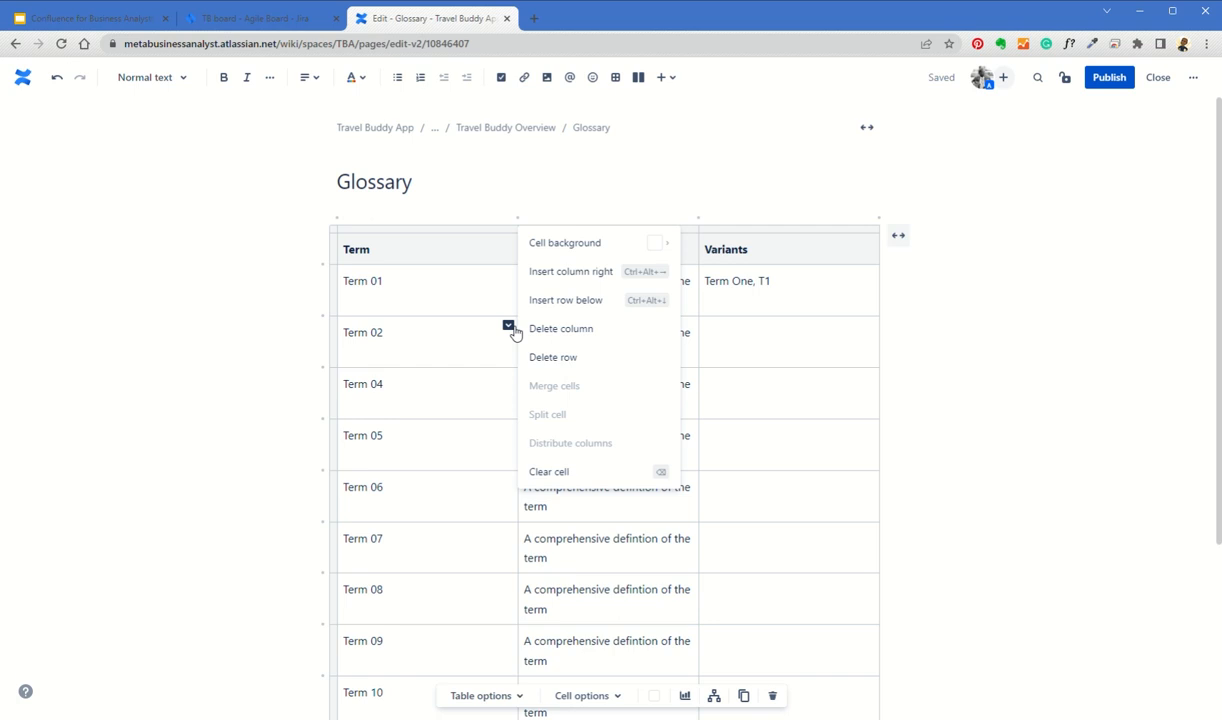
left_click(269, 318)
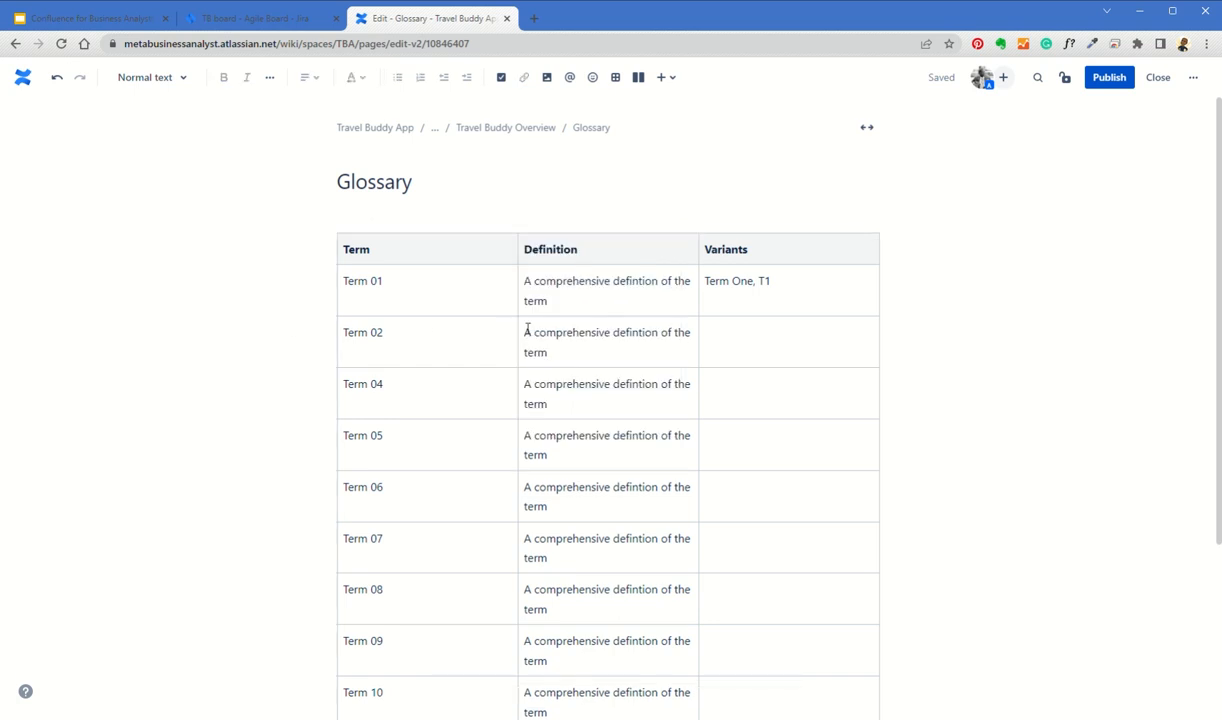
left_click(488, 325)
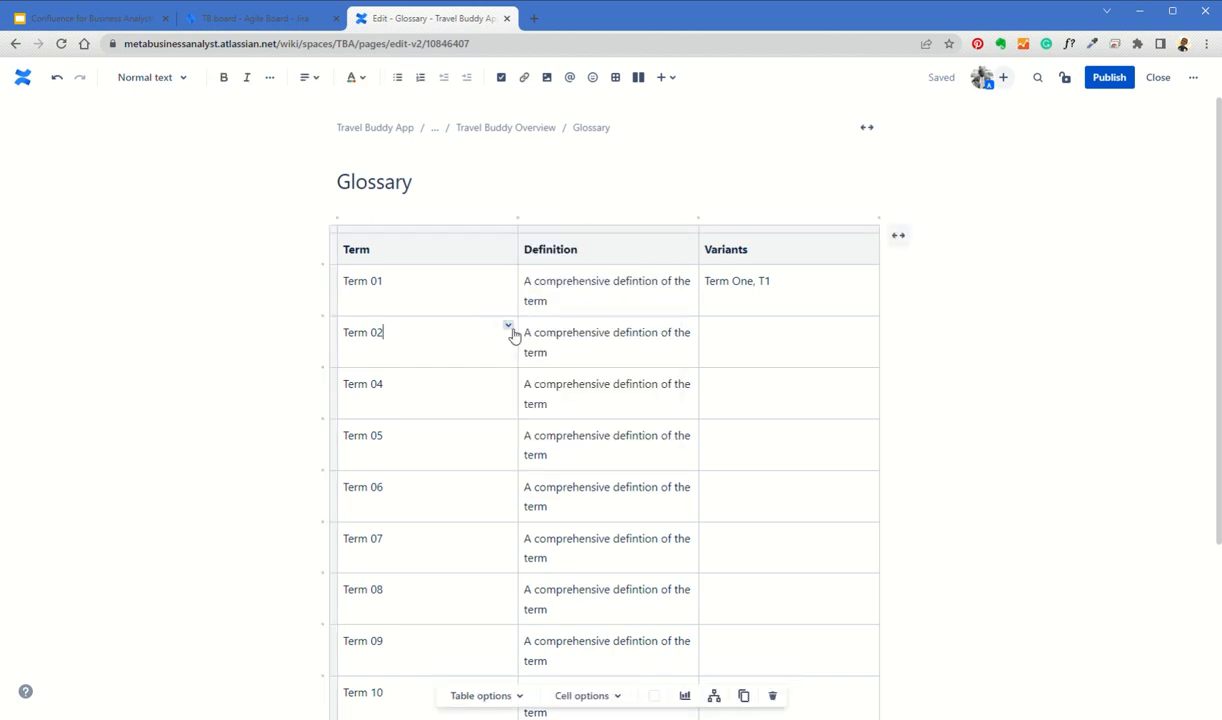
left_click(508, 326)
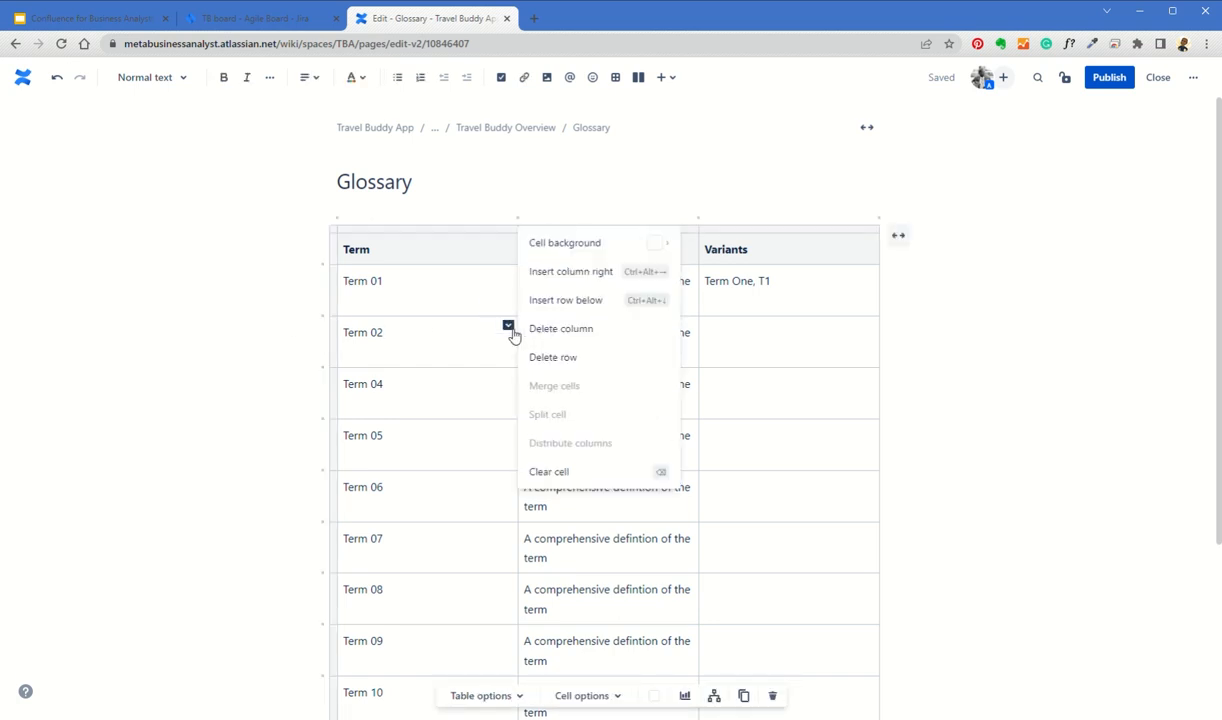
left_click(287, 375)
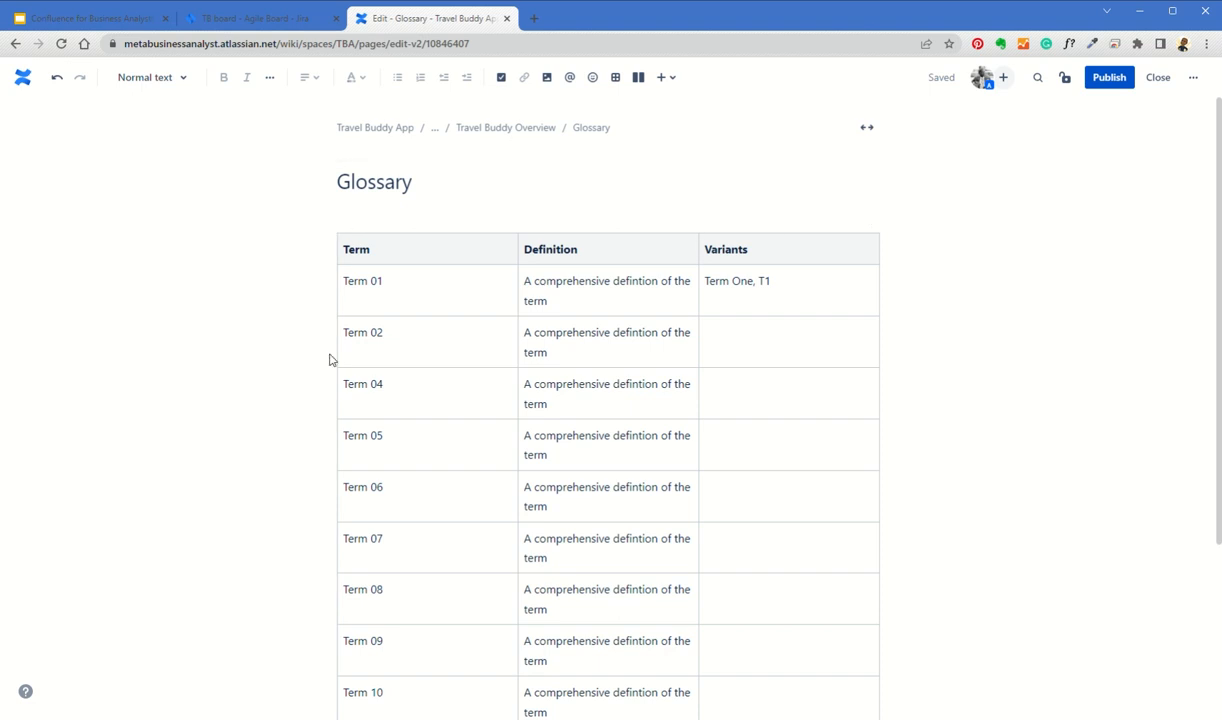
Step: Examine the glossary table down to its last row and review its table-wide header and numbering options, leaving them as they are
left_click(346, 494)
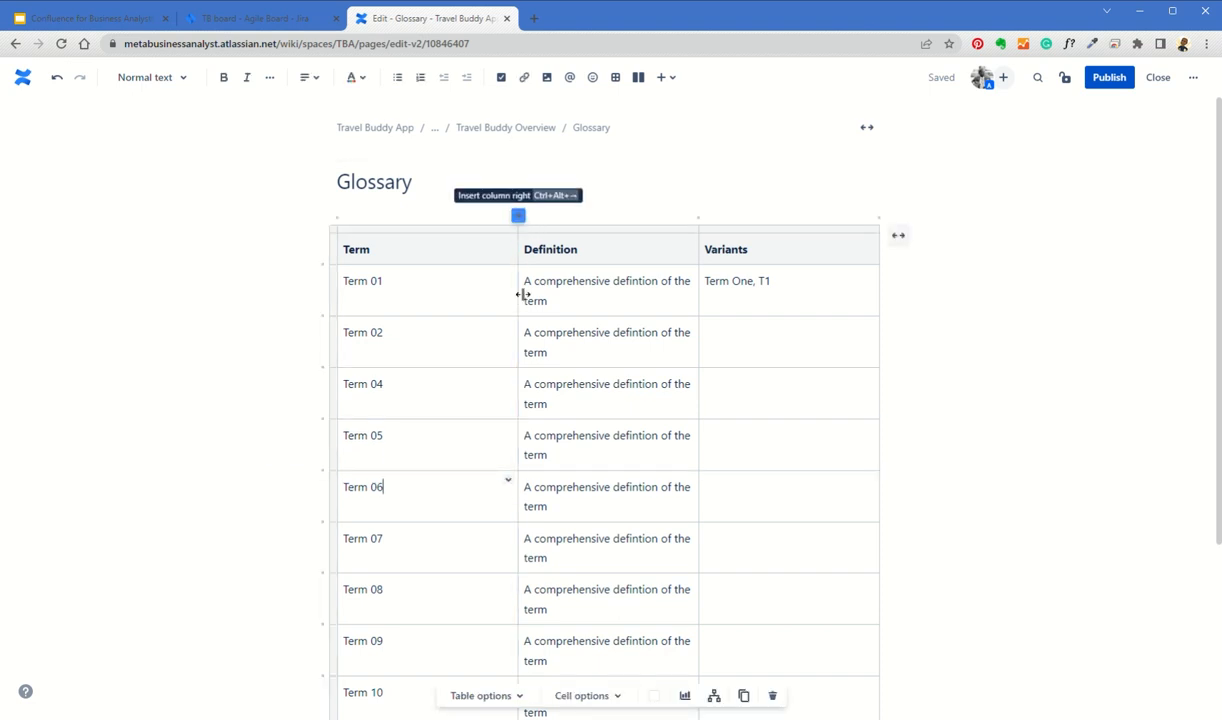
mouse_move(521, 218)
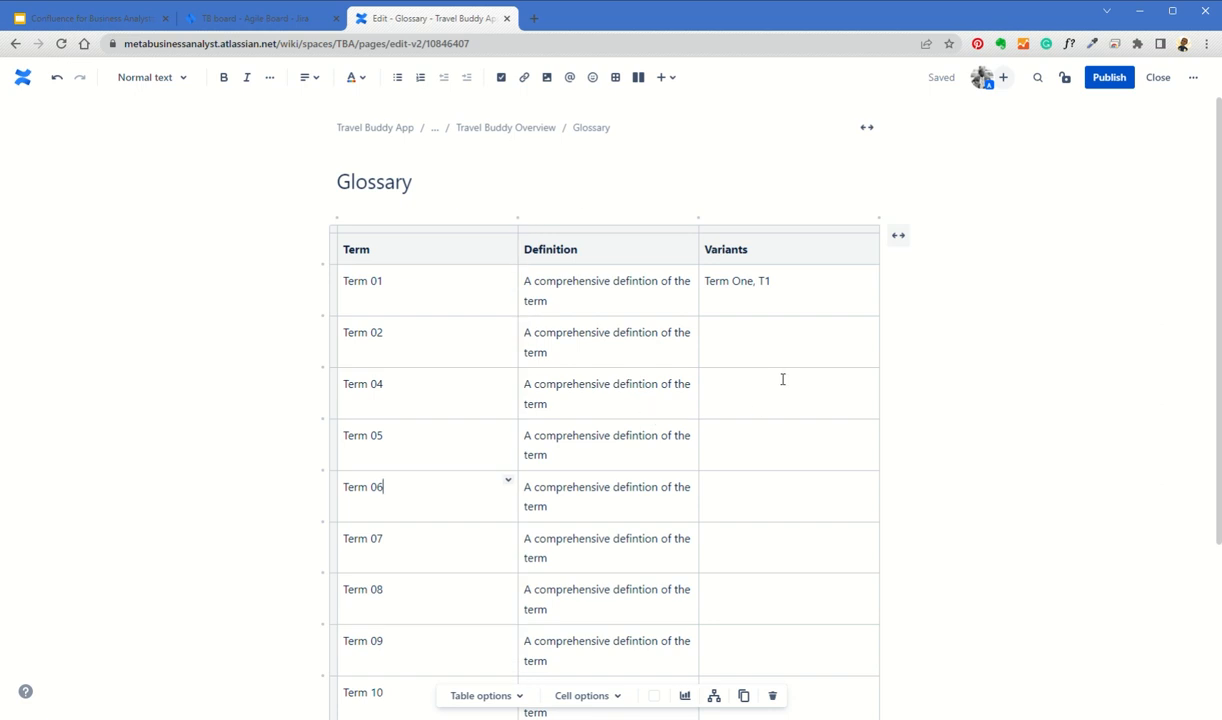
scroll(788, 375, "down", 3)
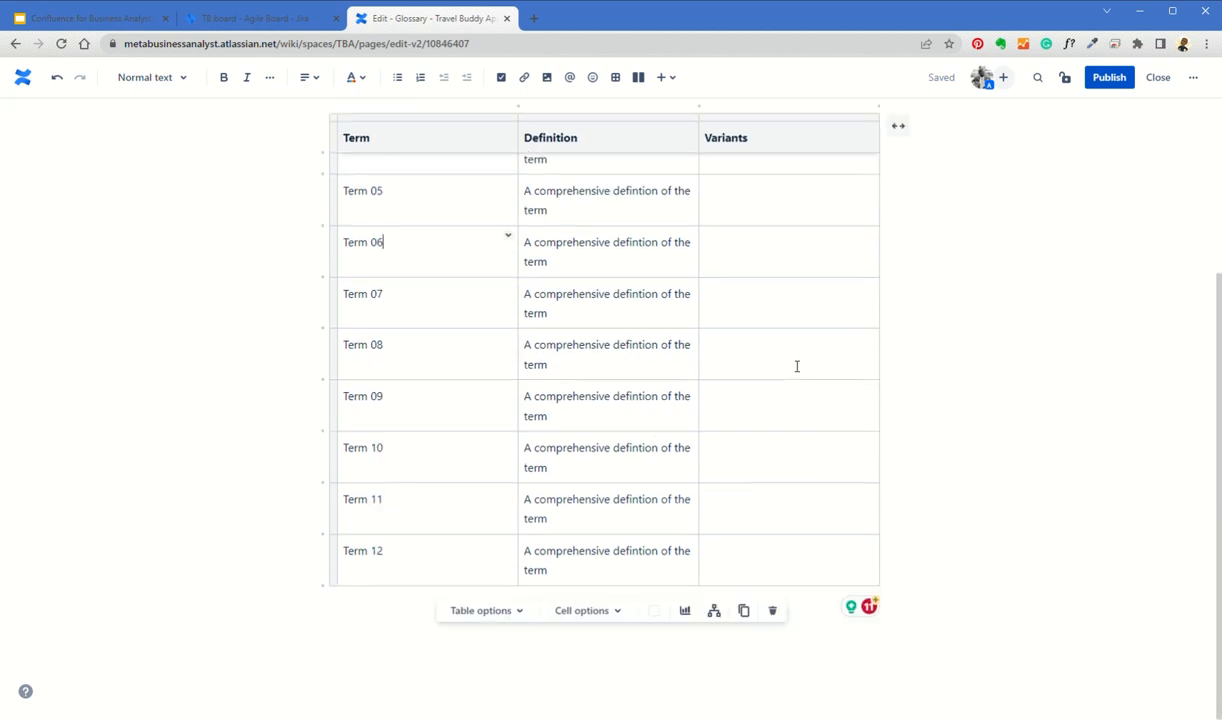
scroll(797, 366, "up", 3)
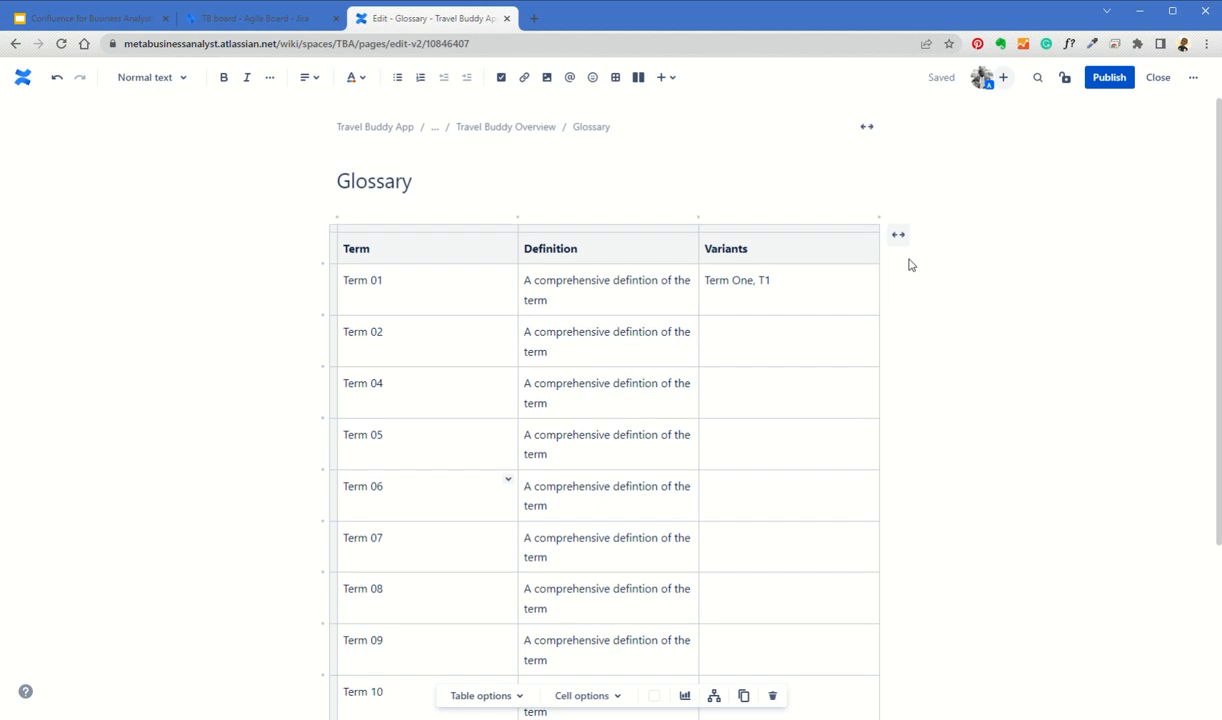
scroll(815, 307, "down", 3)
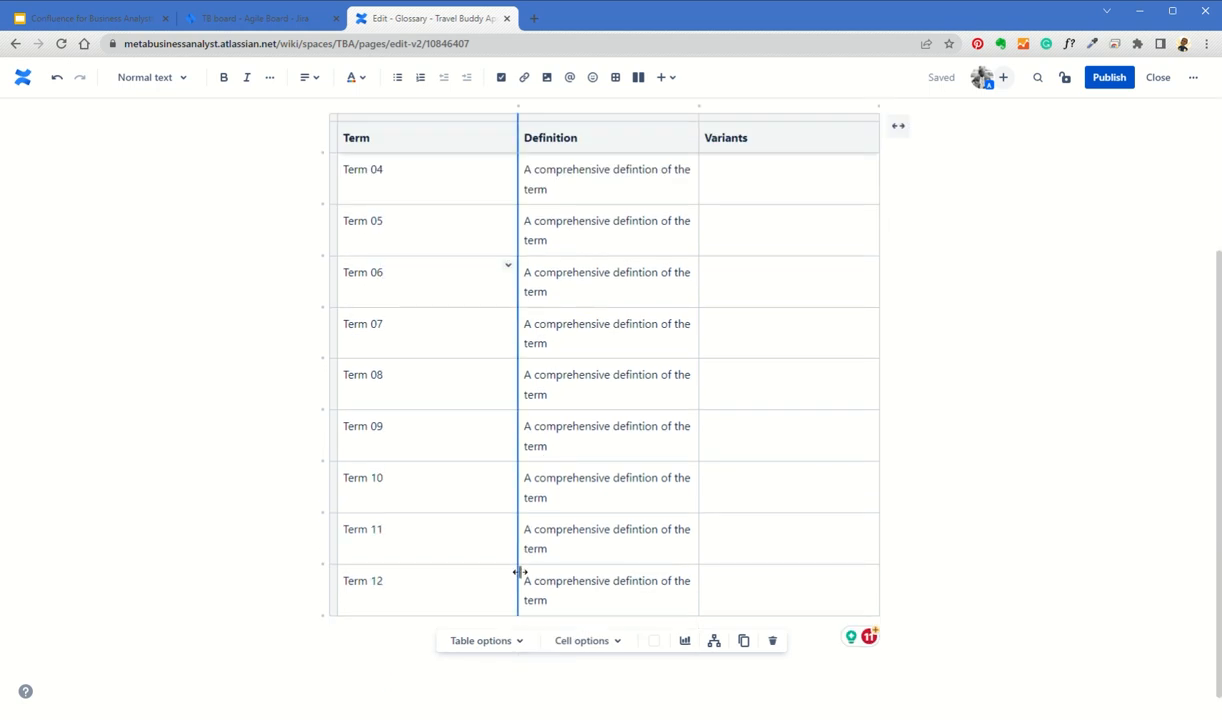
left_click(530, 646)
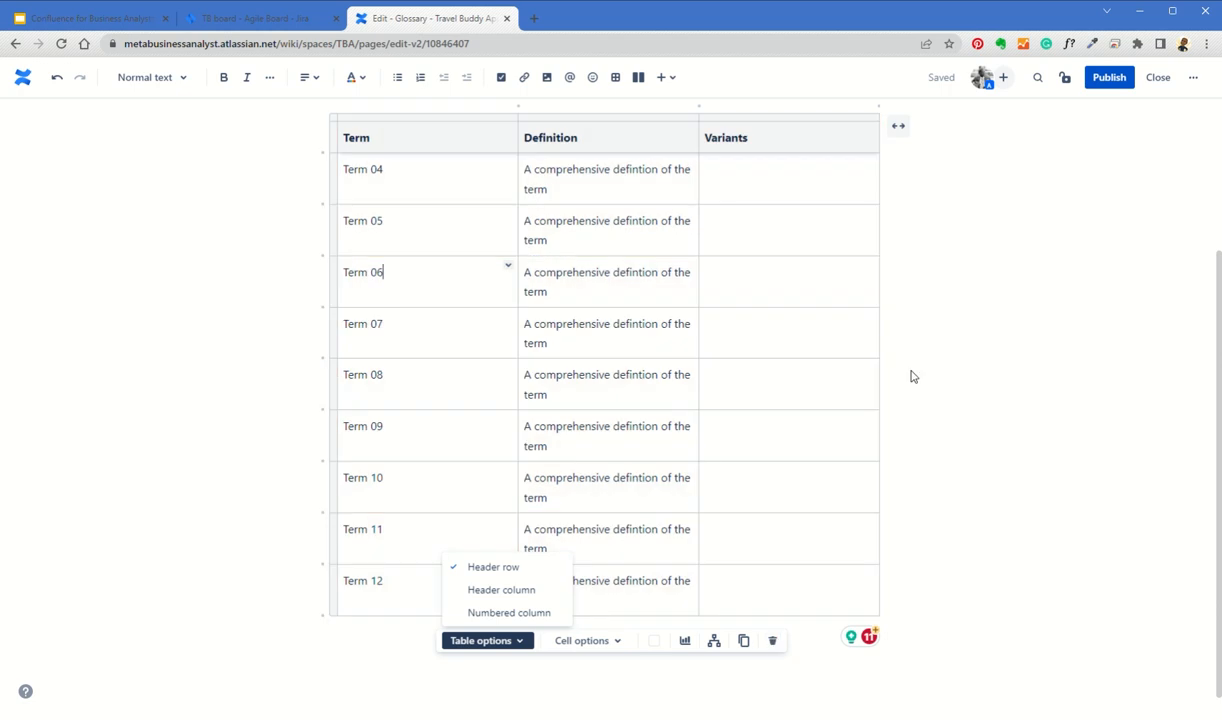
left_click(940, 310)
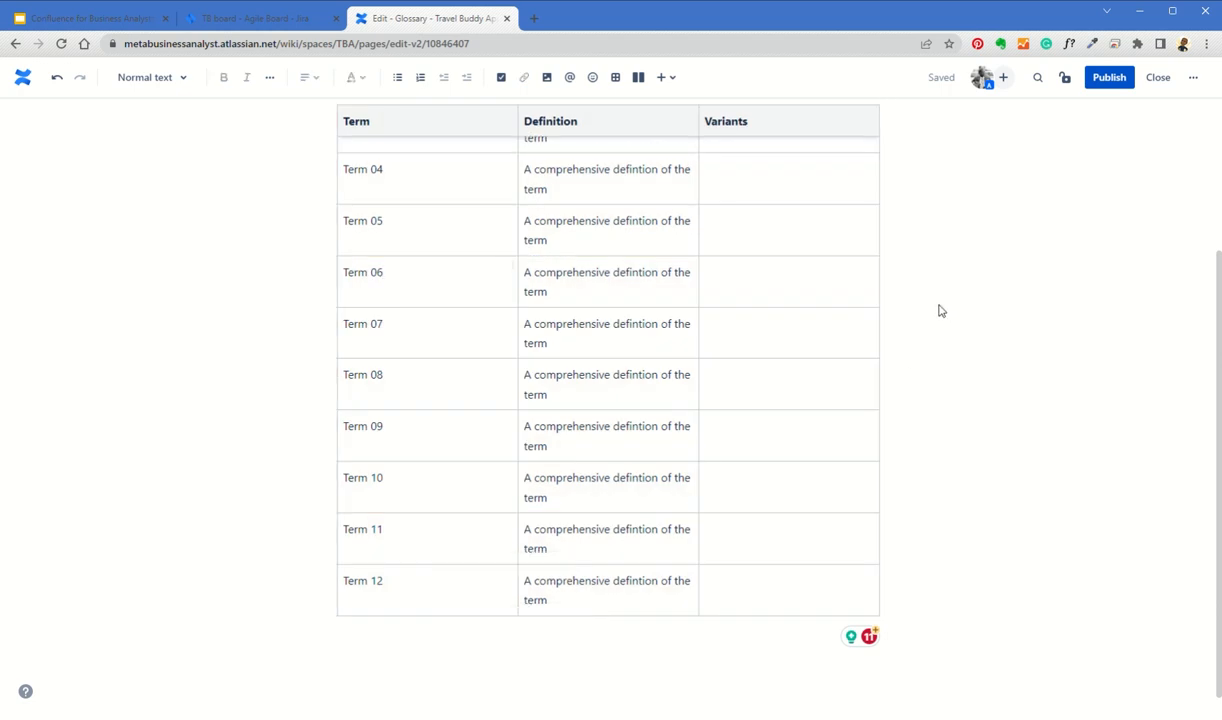
Step: Publish the Glossary page and look through the published table from top to bottom
scroll(758, 311, "up", 5)
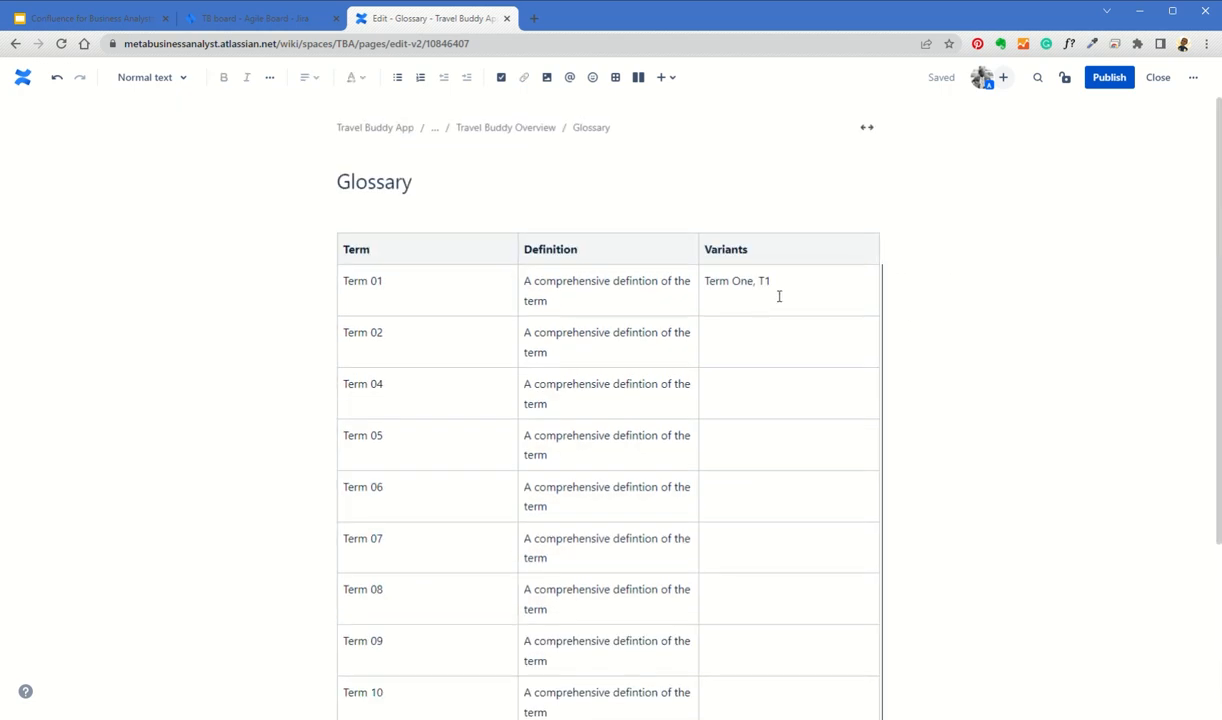
left_click(1105, 76)
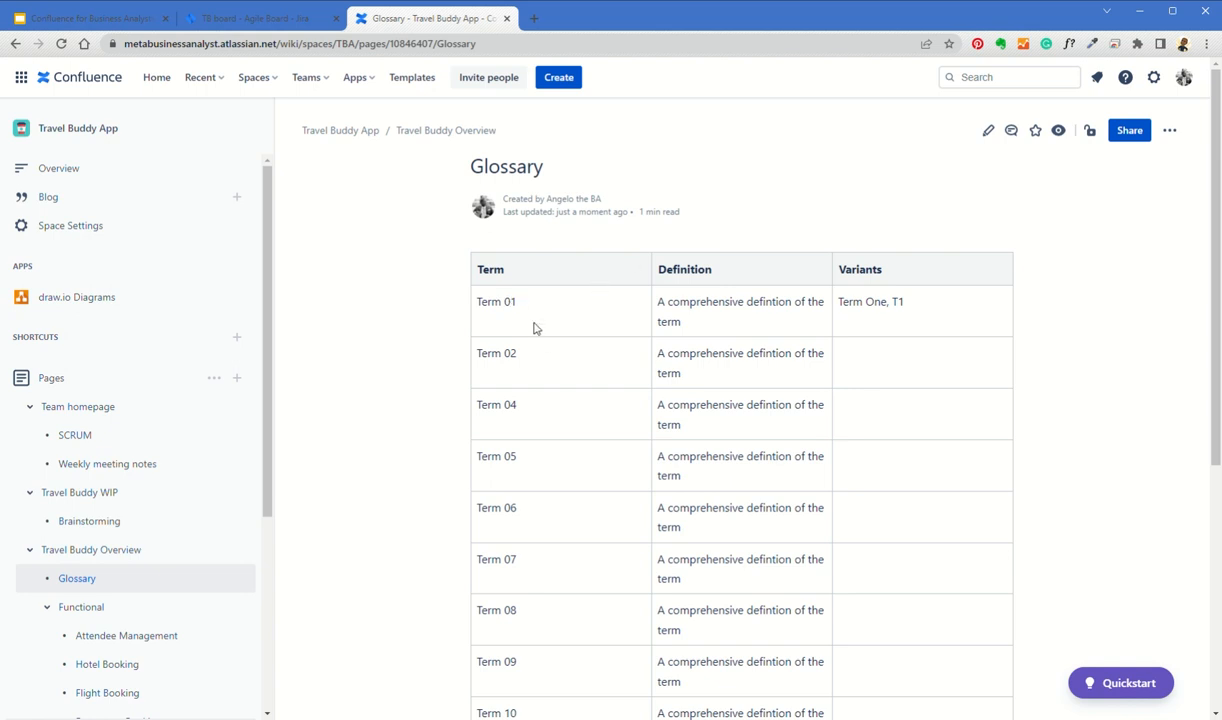
scroll(533, 330, "down", 3)
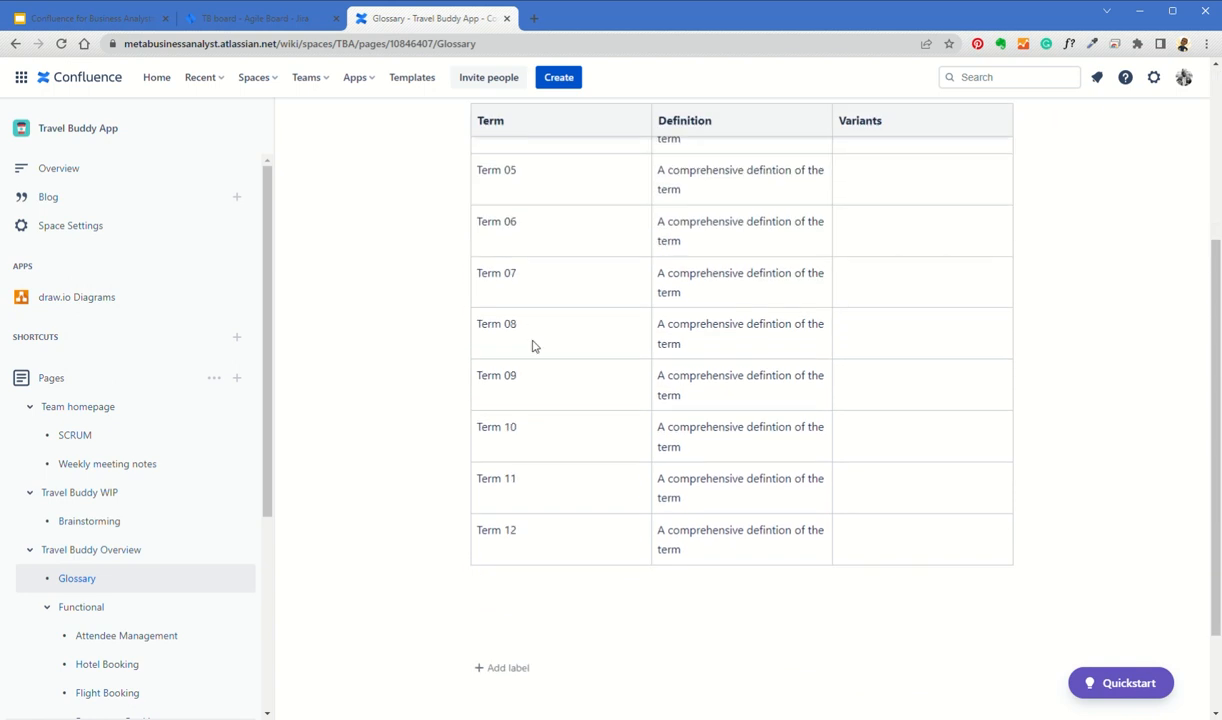
scroll(533, 335, "up", 3)
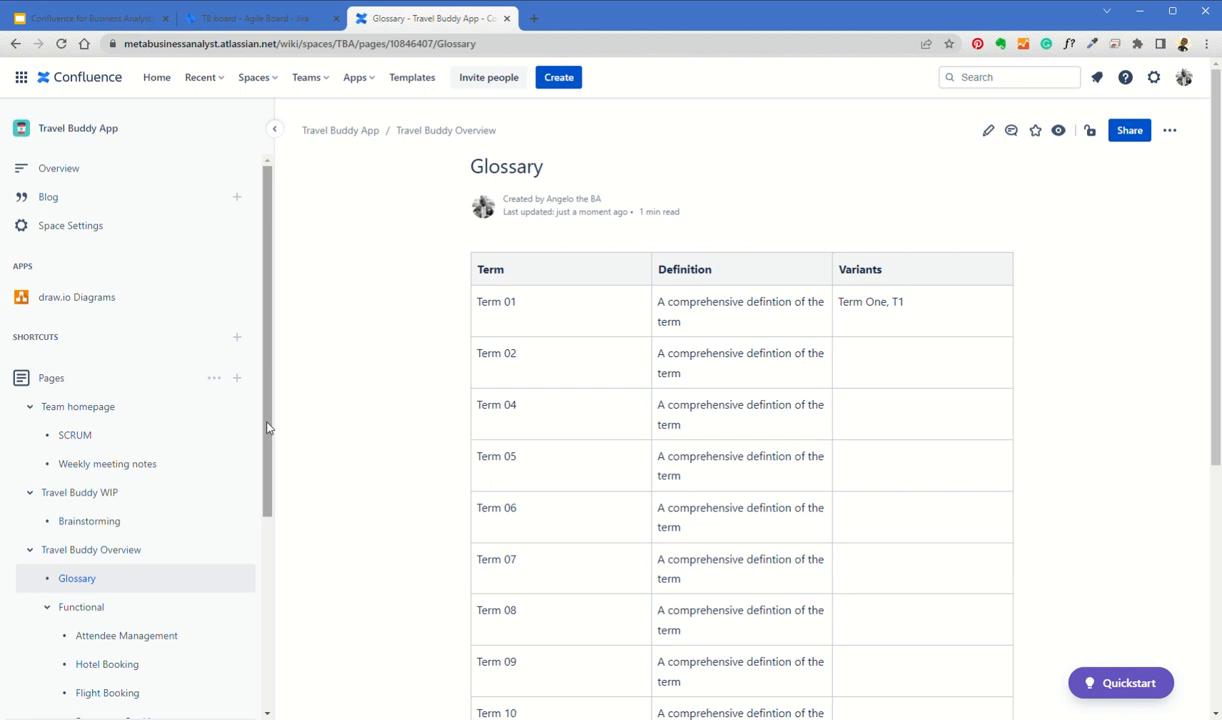
Step: Open the Process Flow 1 page under End-to-End Process Flows for editing
left_click_drag(267, 427, 259, 551)
mouse_move(259, 551)
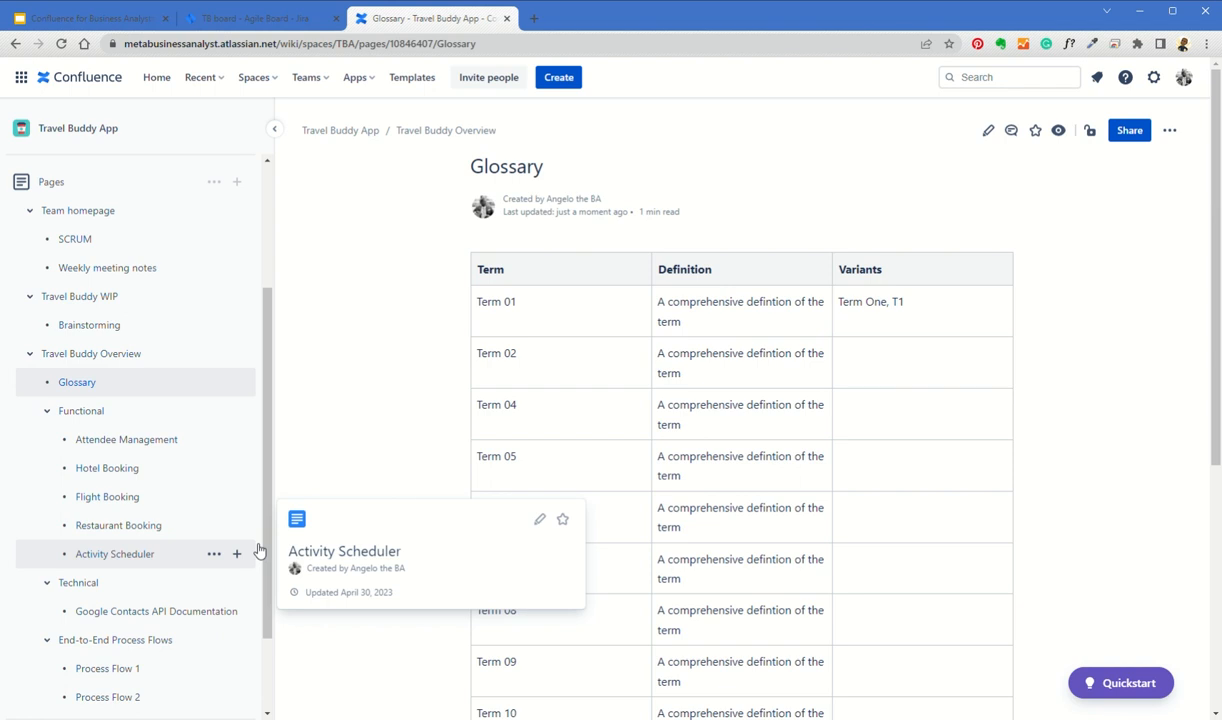
left_click_drag(267, 338, 240, 463)
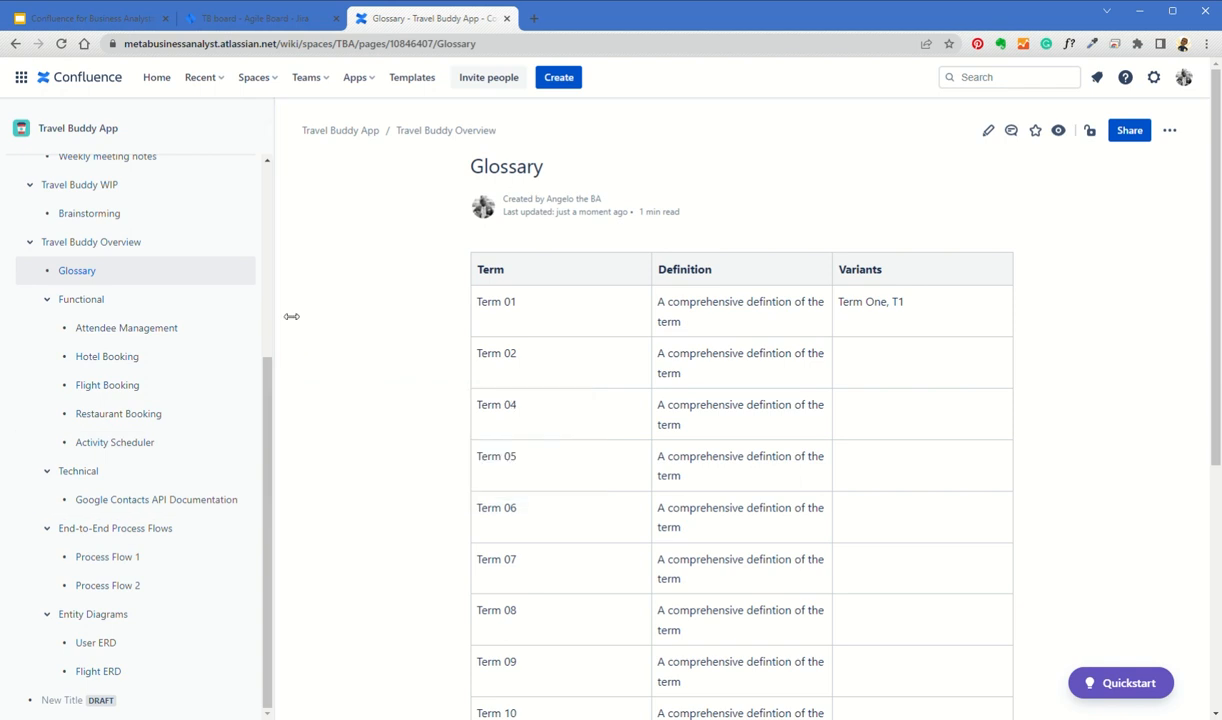
left_click(133, 557)
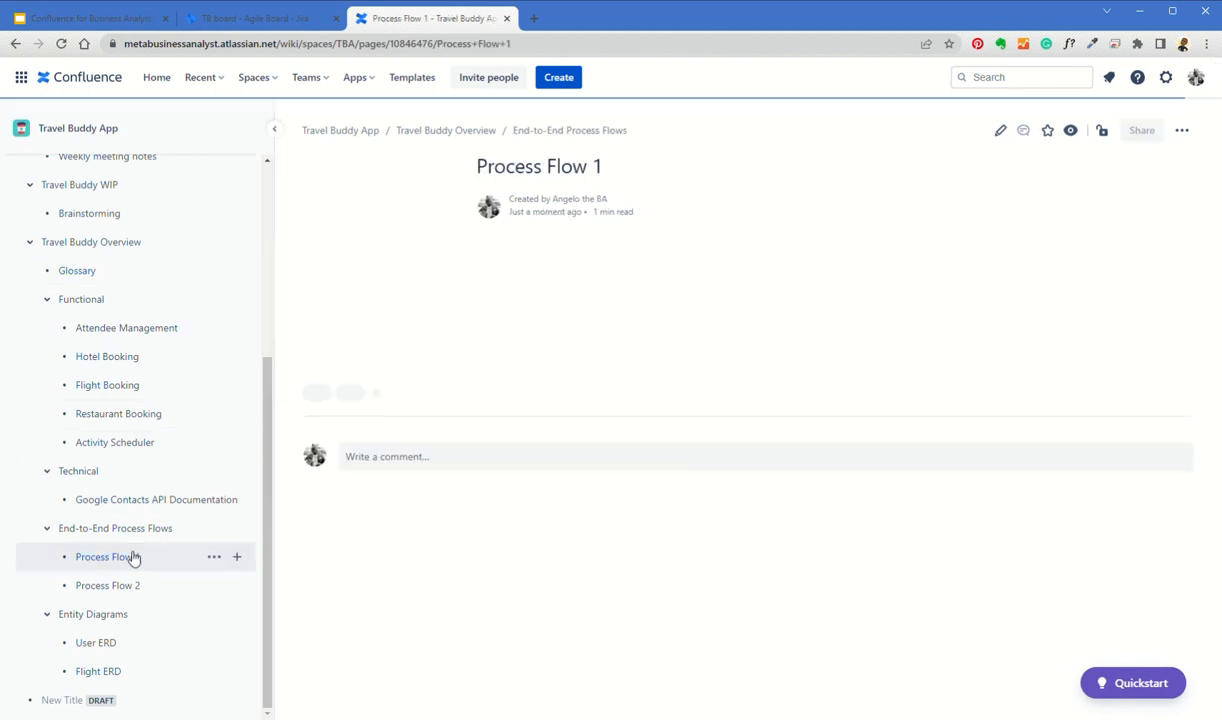
left_click(996, 138)
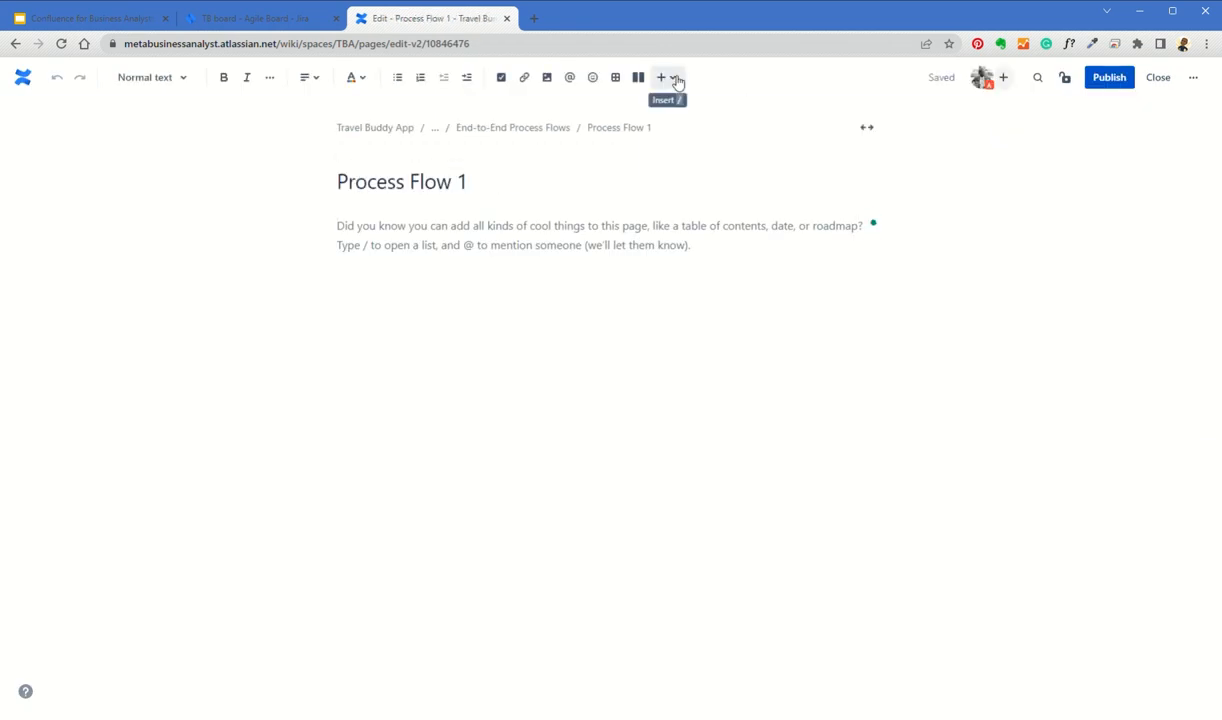
Step: Open the full catalogue of elements insertable in the Process Flow 1 page and look through its formatting, reporting, Mind Map and draw.io entries
left_click(672, 78)
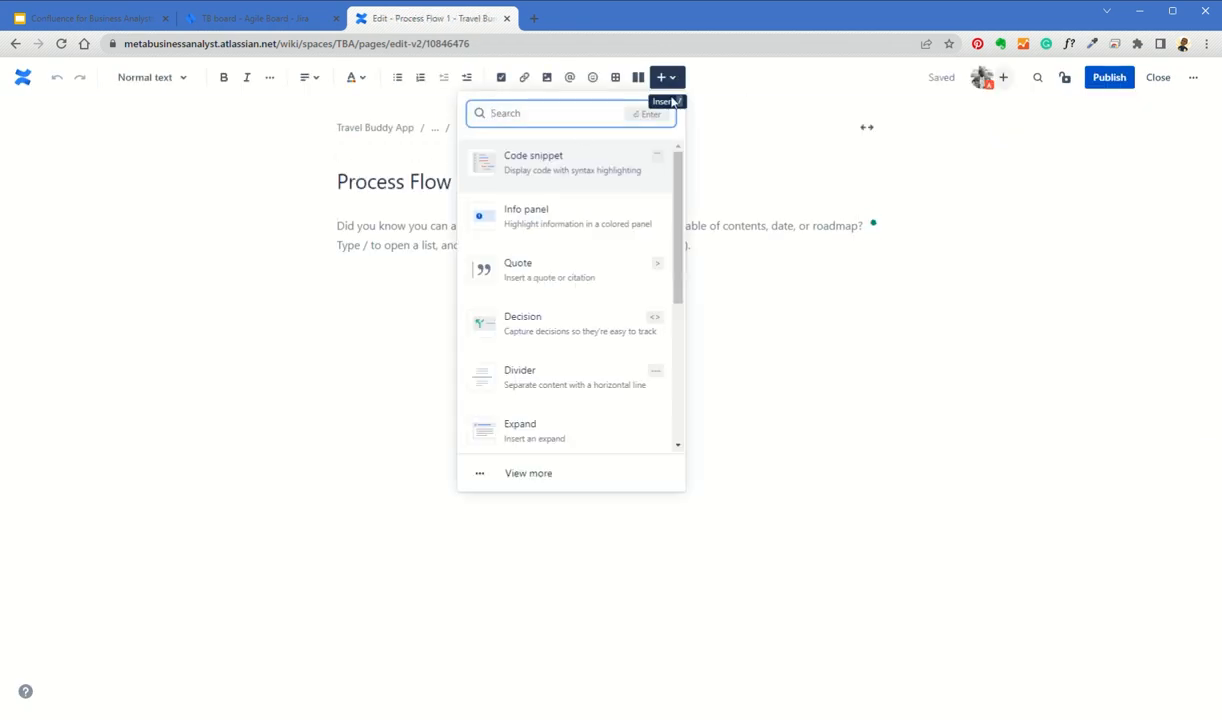
left_click_drag(677, 228, 677, 381)
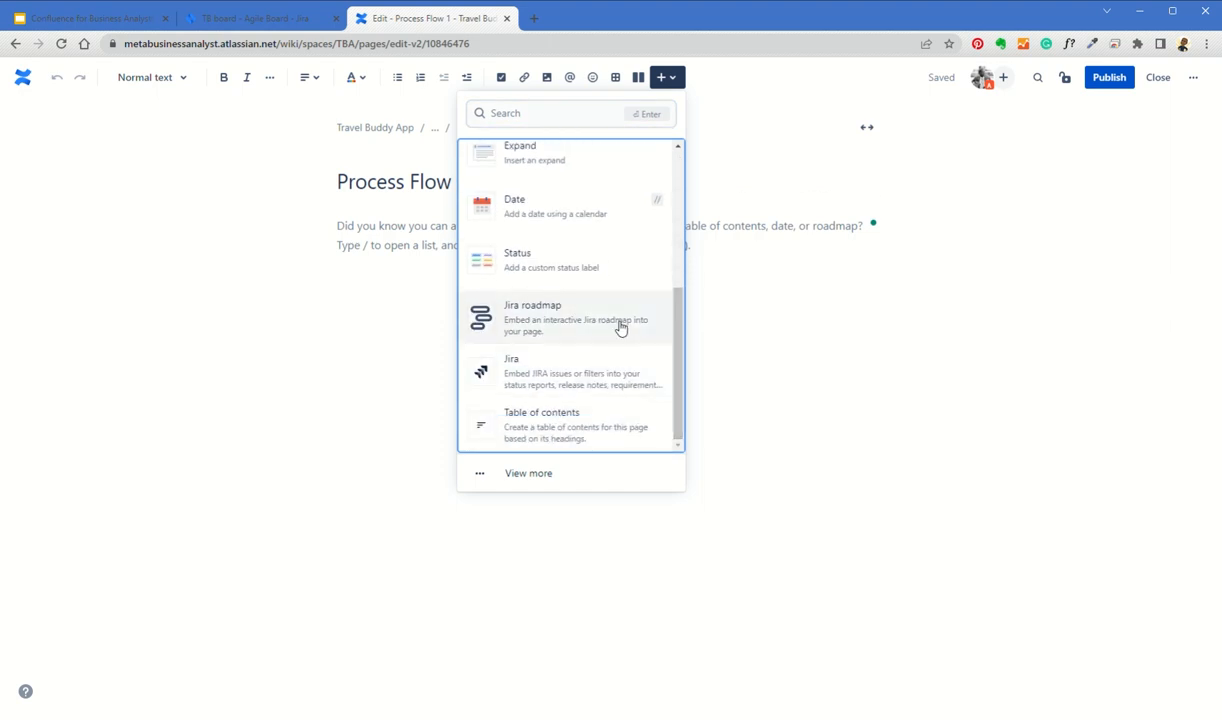
left_click(495, 479)
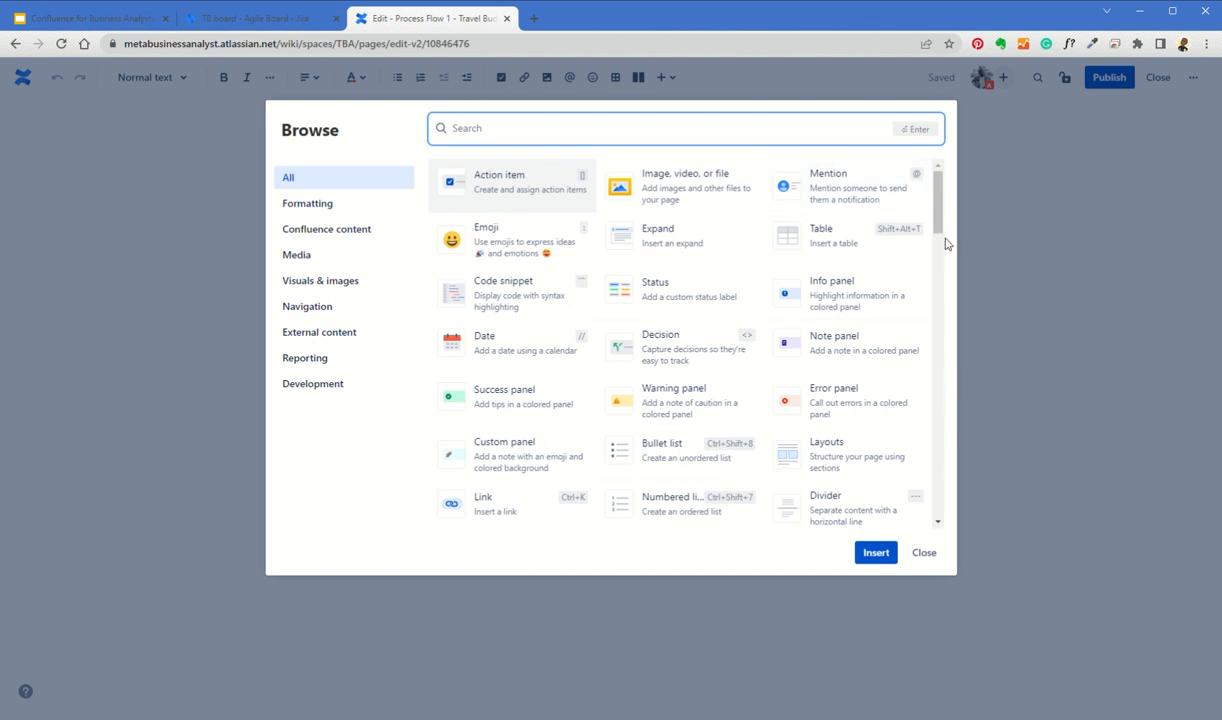
scroll(937, 226, "down", 2)
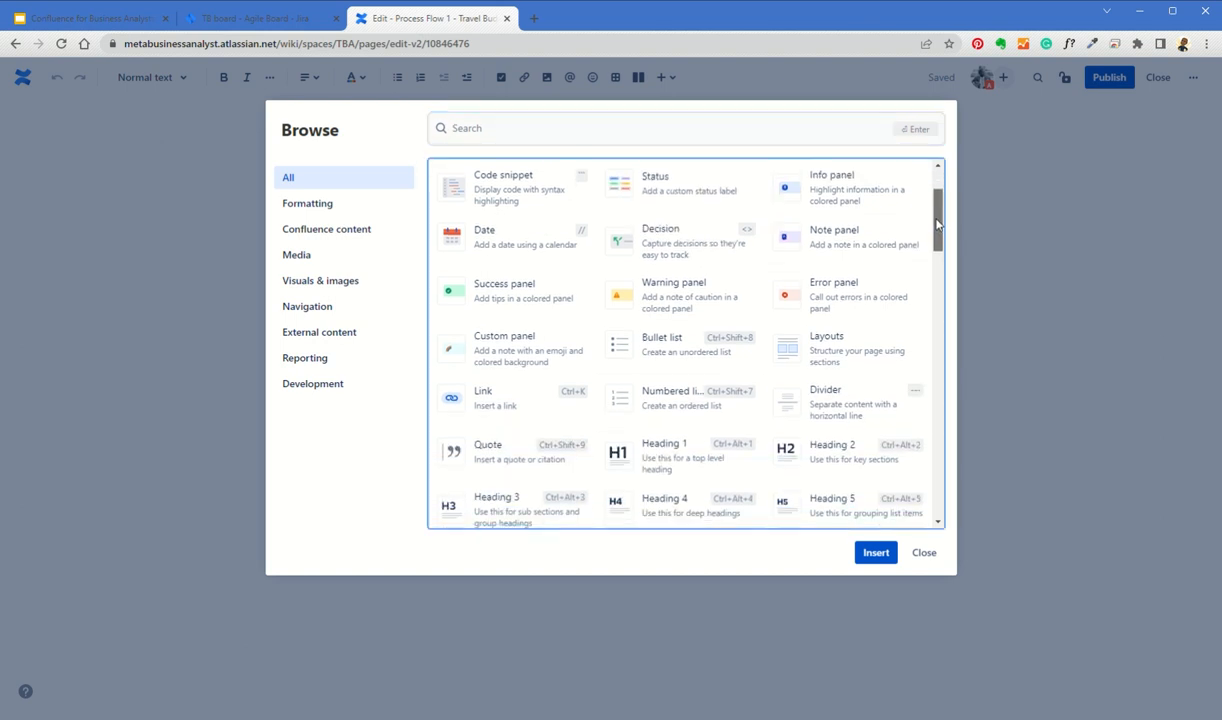
scroll(937, 226, "down", 2)
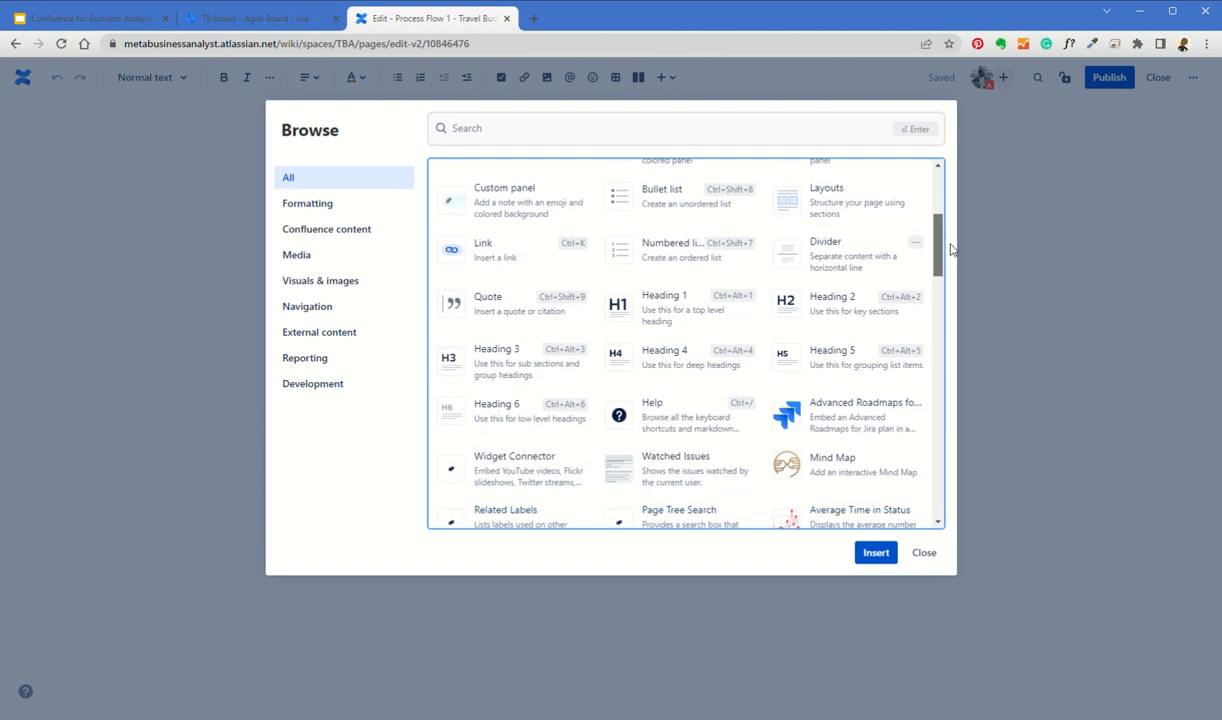
scroll(947, 252, "down", 3)
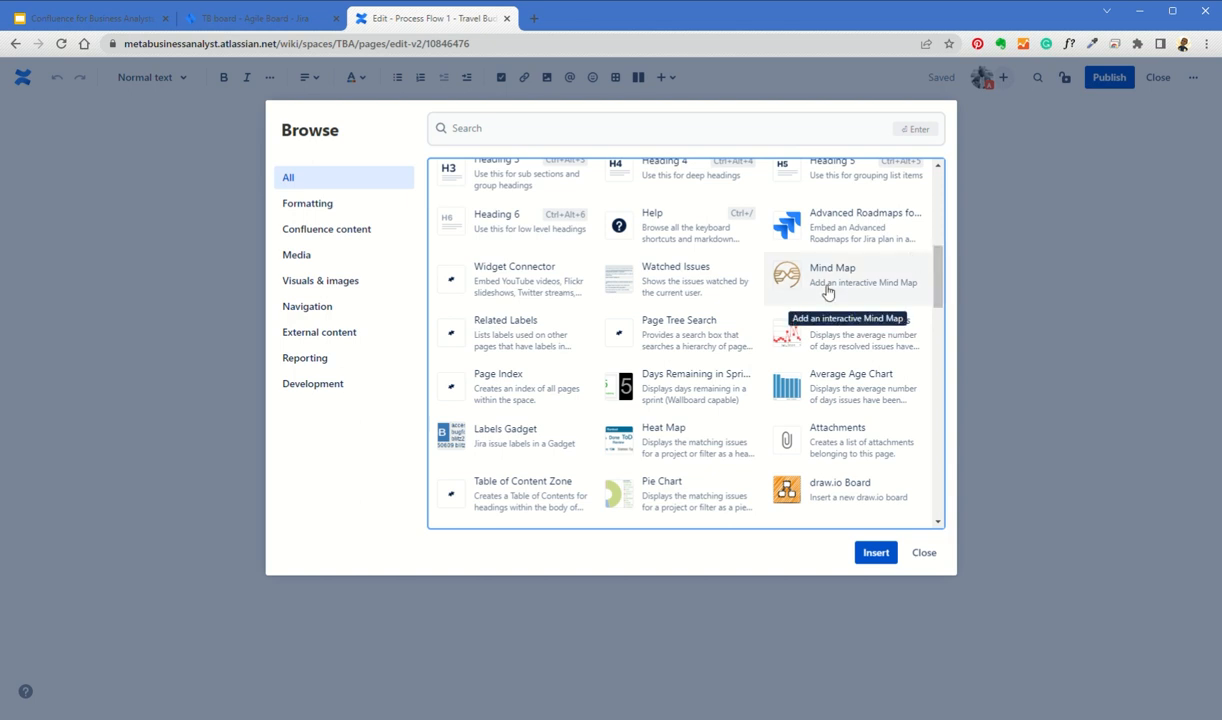
scroll(880, 290, "down", 3)
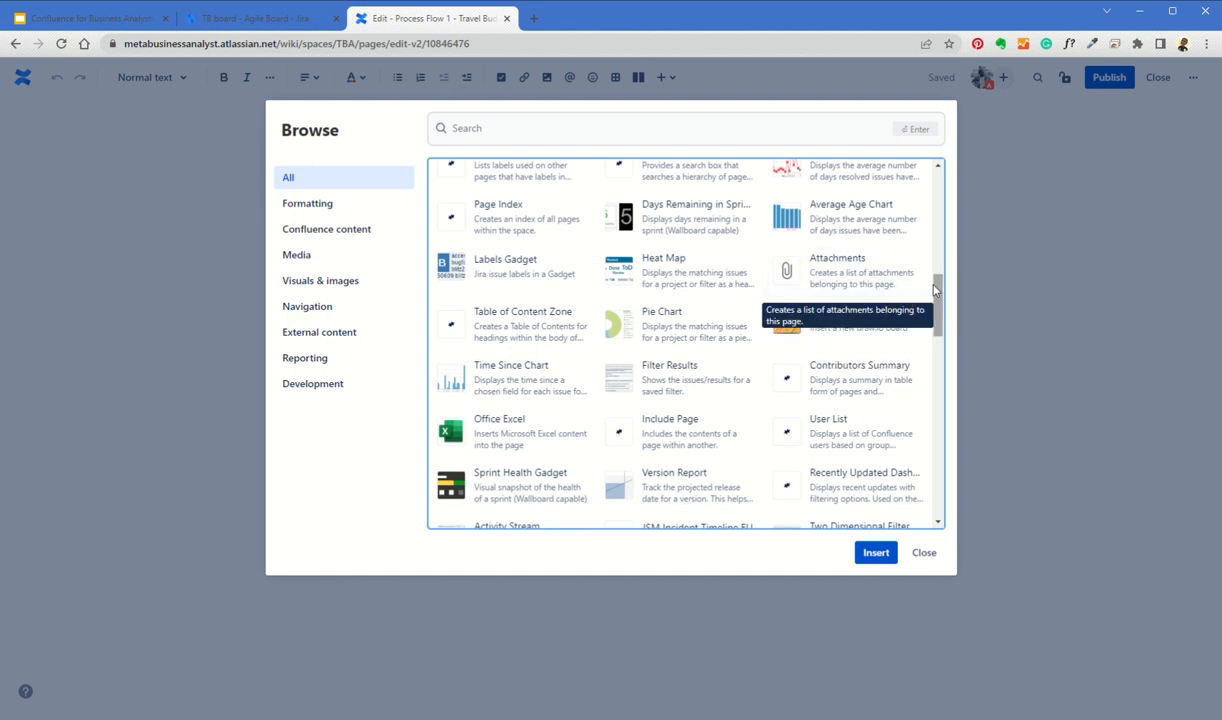
left_click_drag(943, 288, 932, 320)
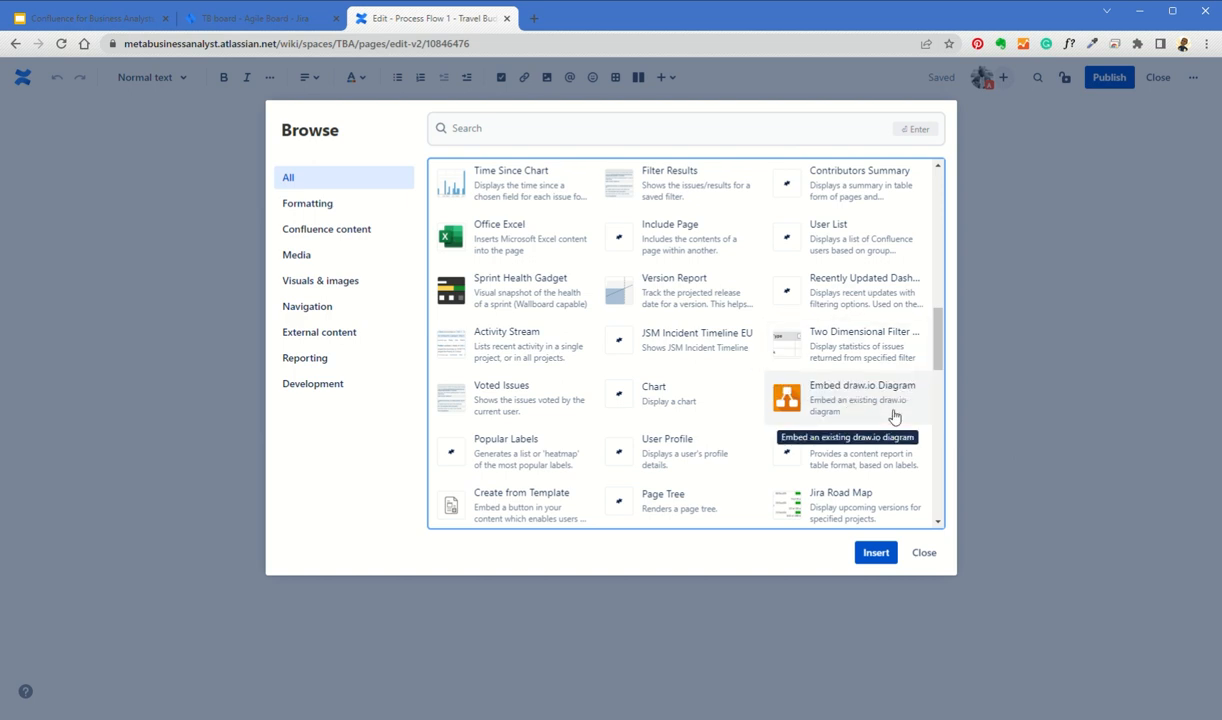
scroll(893, 318, "up", 3)
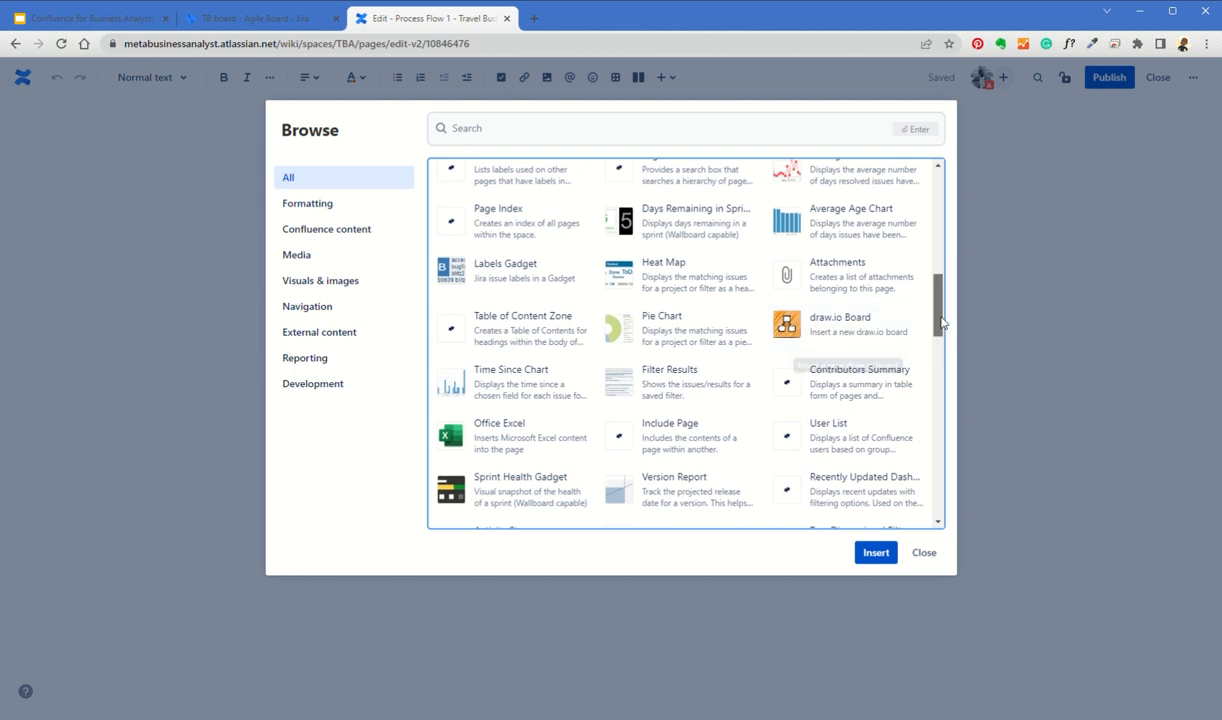
Step: Find the draw.io Diagram element in the catalogue and insert it as a new diagram in the page
left_click_drag(940, 322, 936, 425)
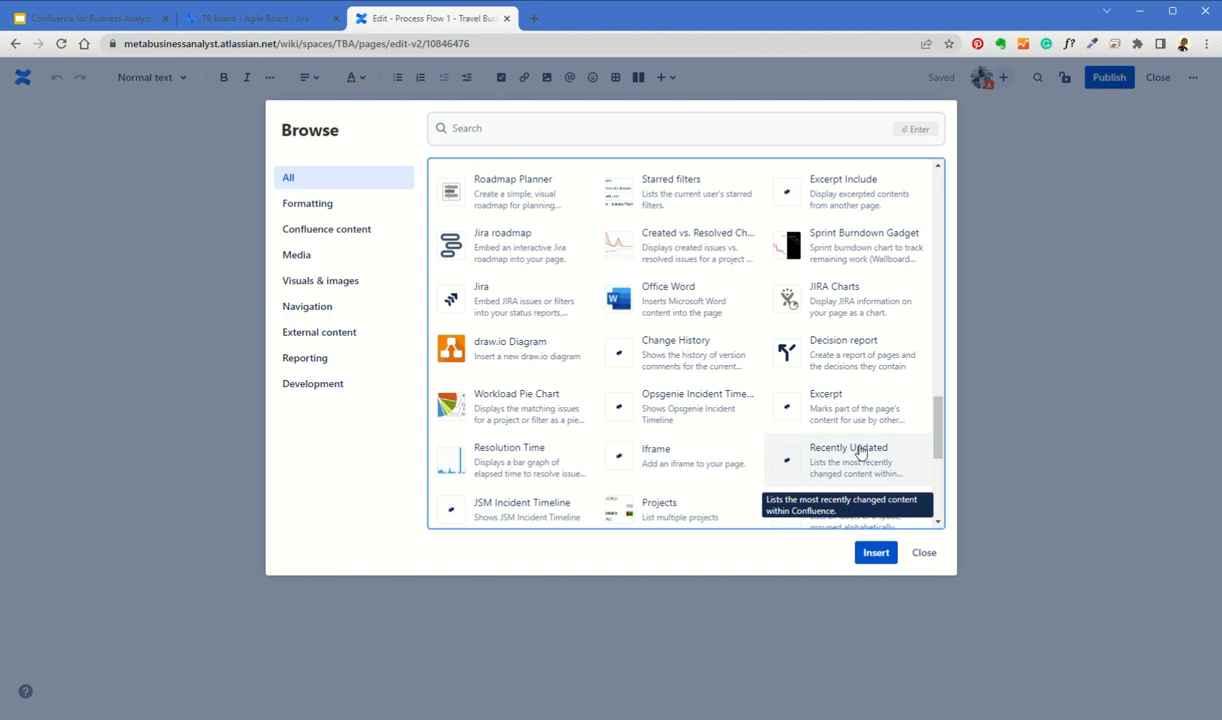
mouse_move(938, 422)
left_mouse_down()
mouse_move(935, 472)
mouse_move(935, 418)
left_mouse_up()
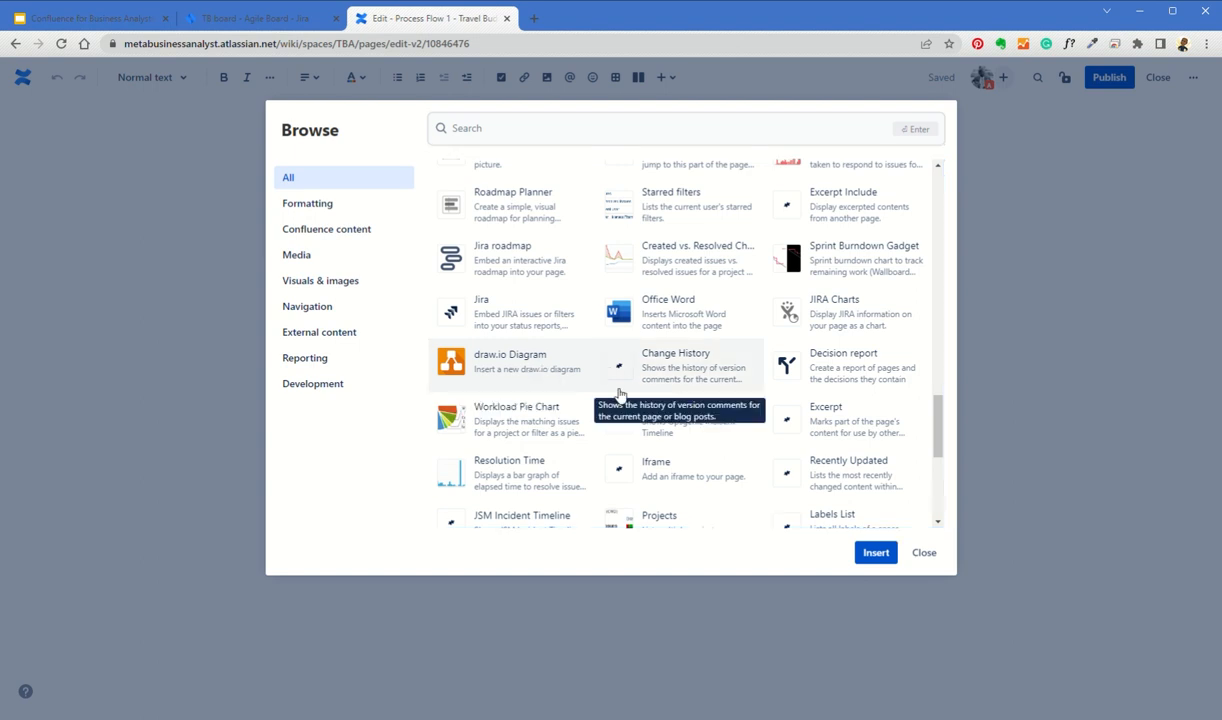
left_click(879, 554)
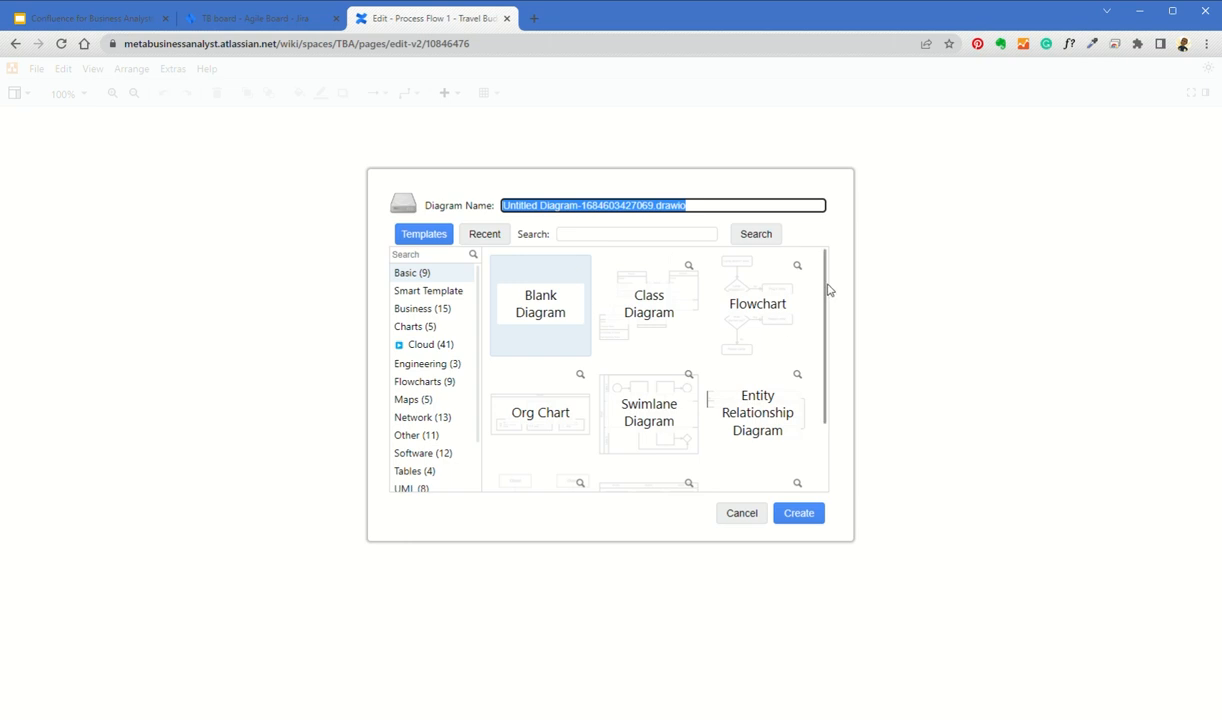
Step: Look through all the Basic diagram templates, from Blank Diagram to Cross-Functional Flowchart
left_click_drag(826, 289, 823, 380)
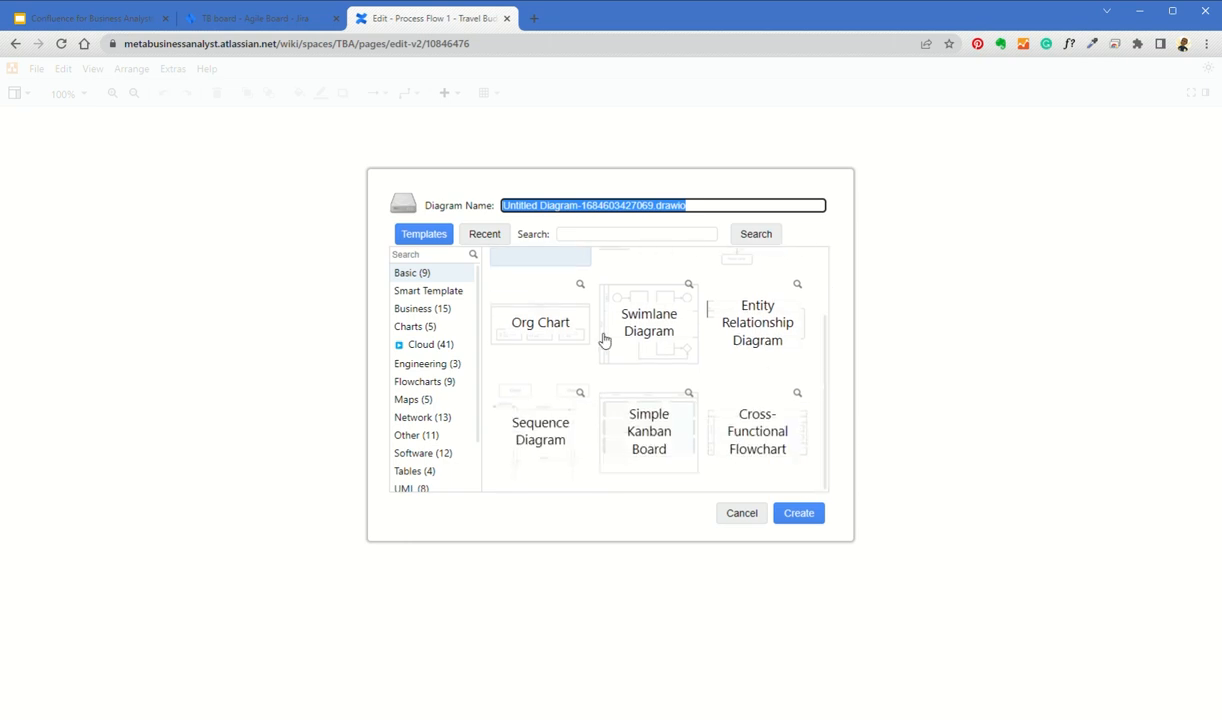
left_click_drag(825, 346, 824, 273)
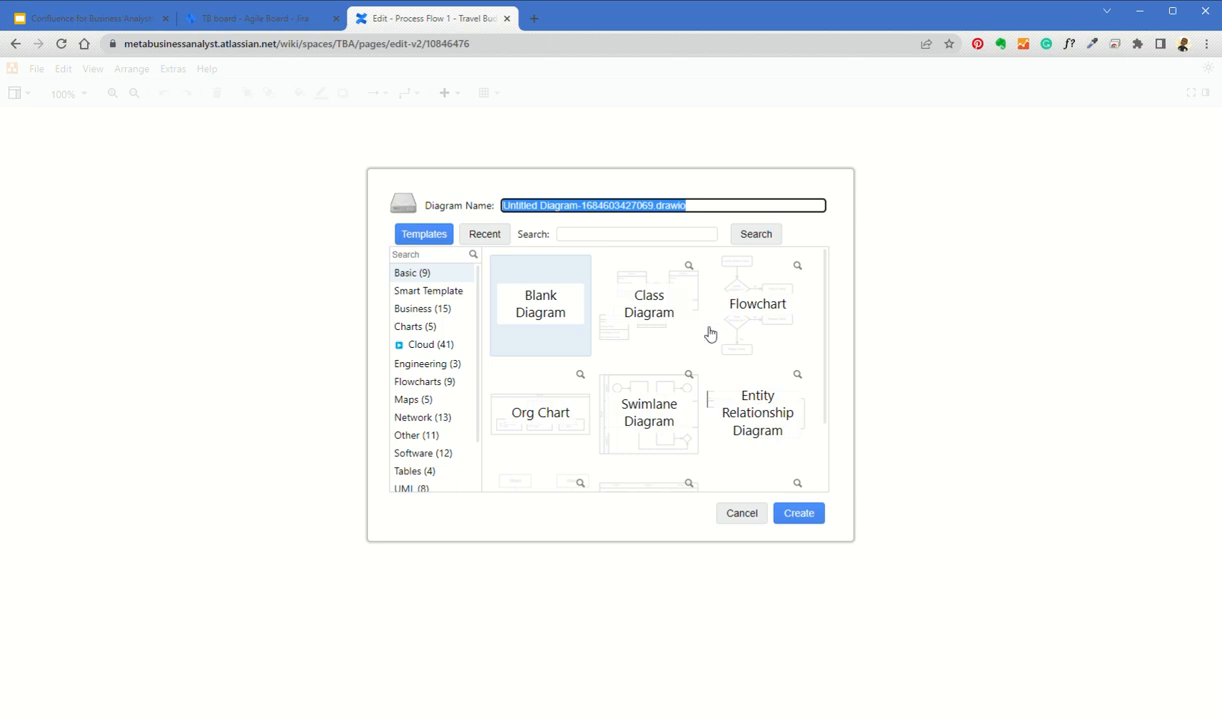
left_click_drag(829, 273, 829, 333)
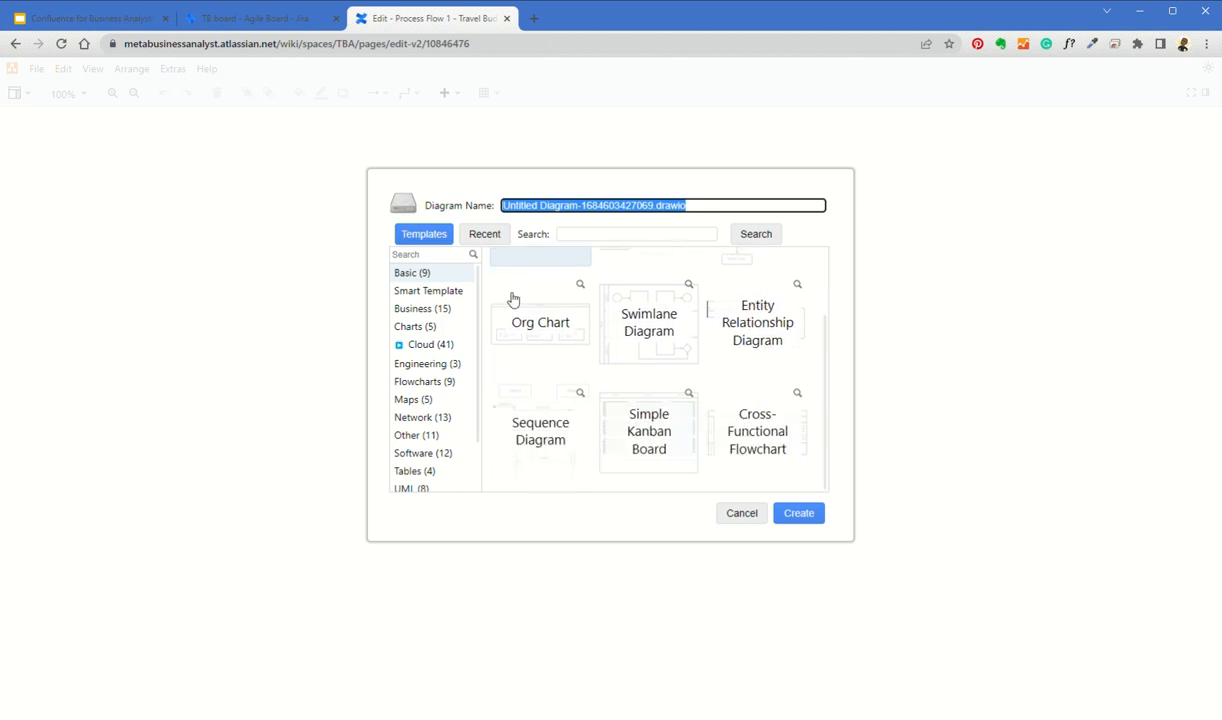
Step: Examine the Smart Template, Business, Charts, Engineering, Flowcharts, Maps, Other and UML template categories
left_click(421, 292)
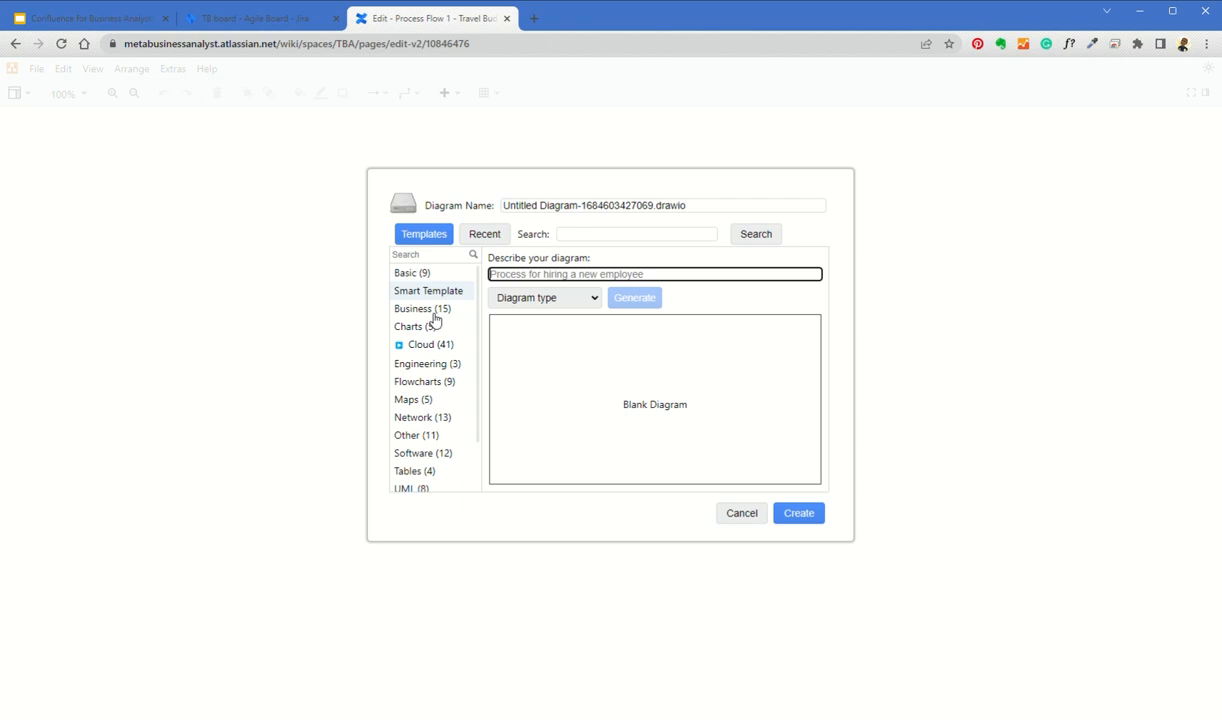
left_click(415, 310)
left_click(419, 333)
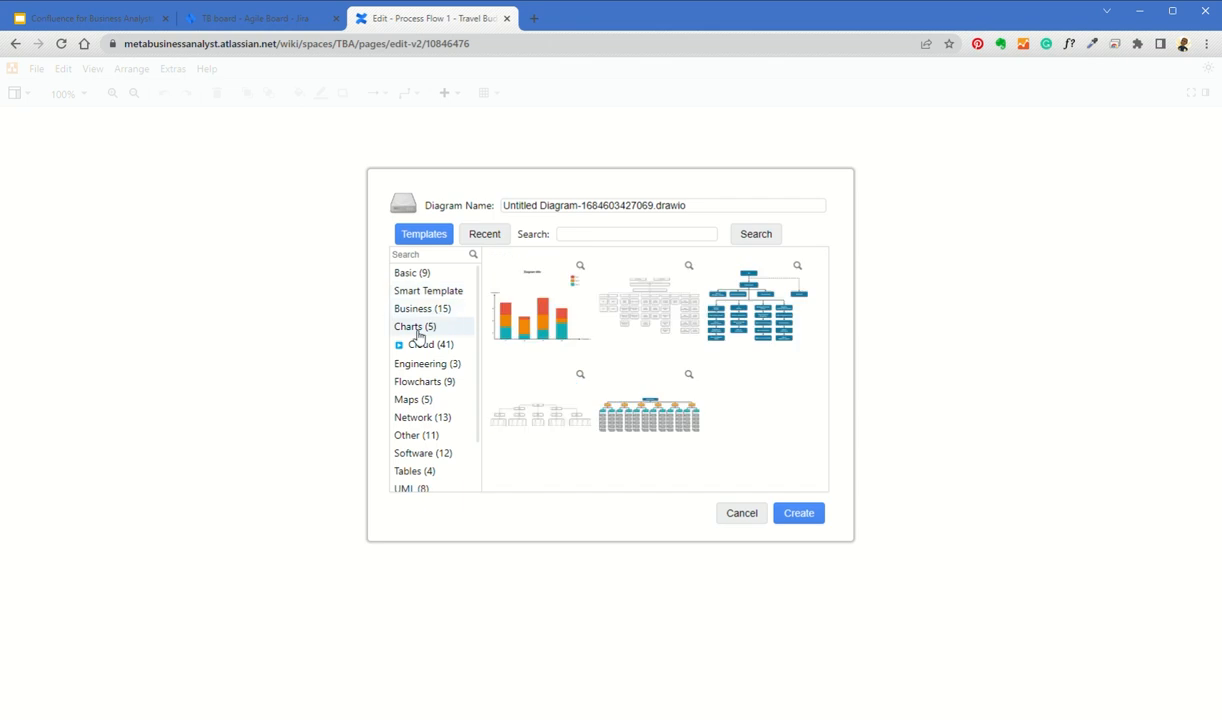
left_click(414, 362)
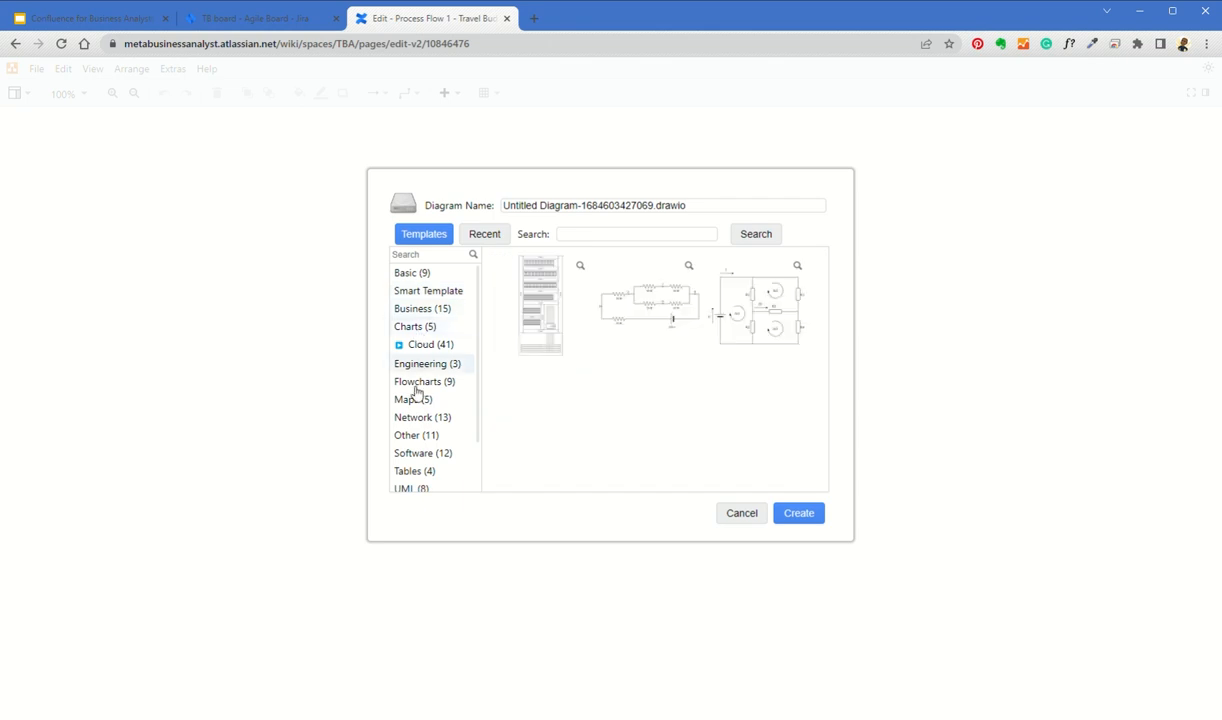
left_click(416, 389)
left_click(416, 400)
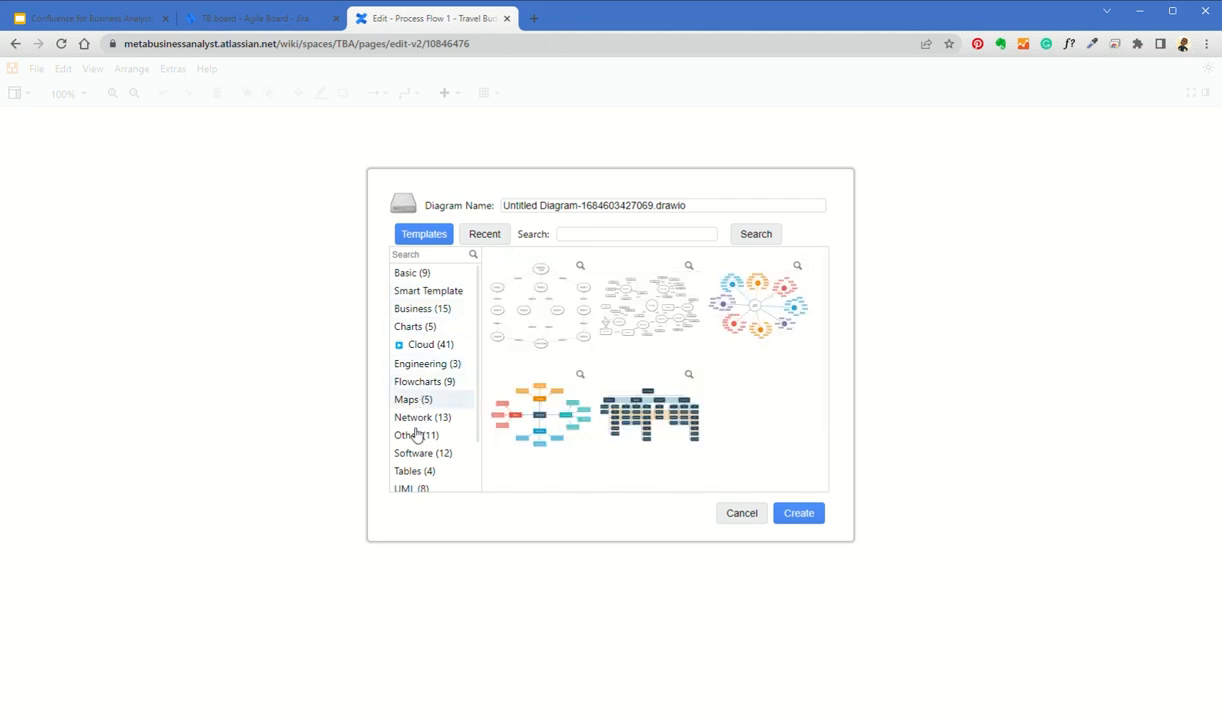
left_click(417, 438)
left_click(421, 488)
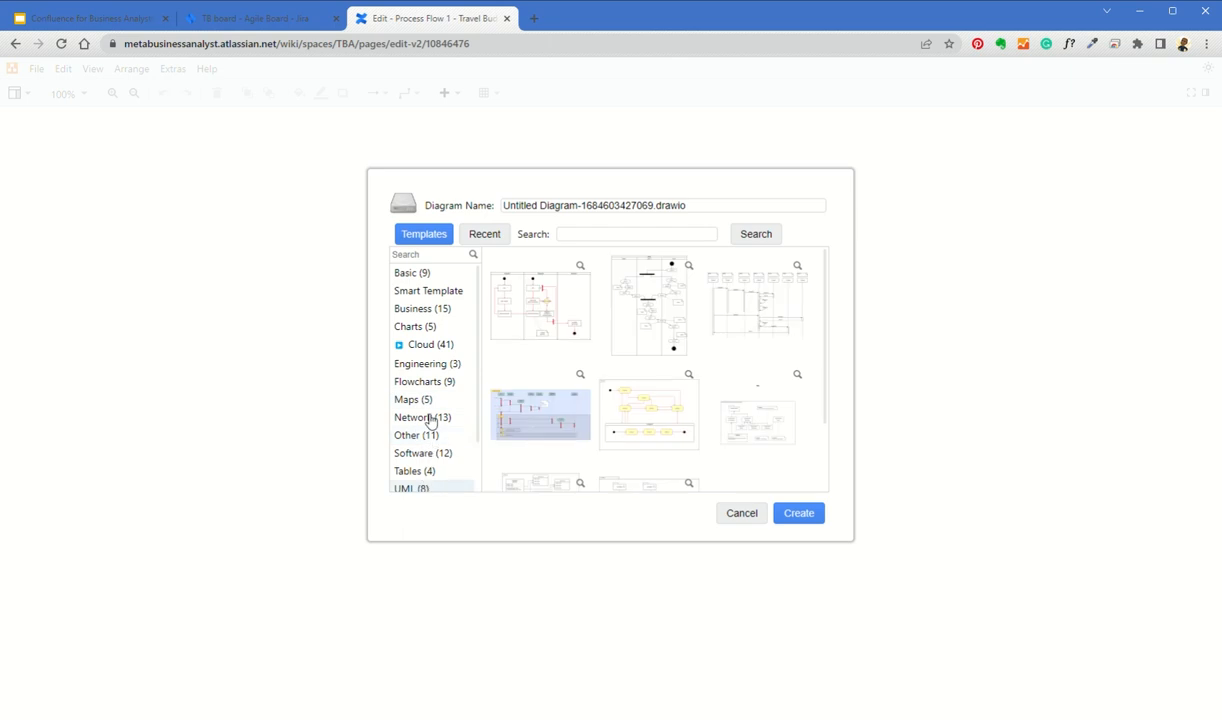
Step: Examine the templates offered in the Venn, Wireframes and Layout categories
scroll(431, 418, "down", 2)
left_click(424, 449)
left_click(416, 469)
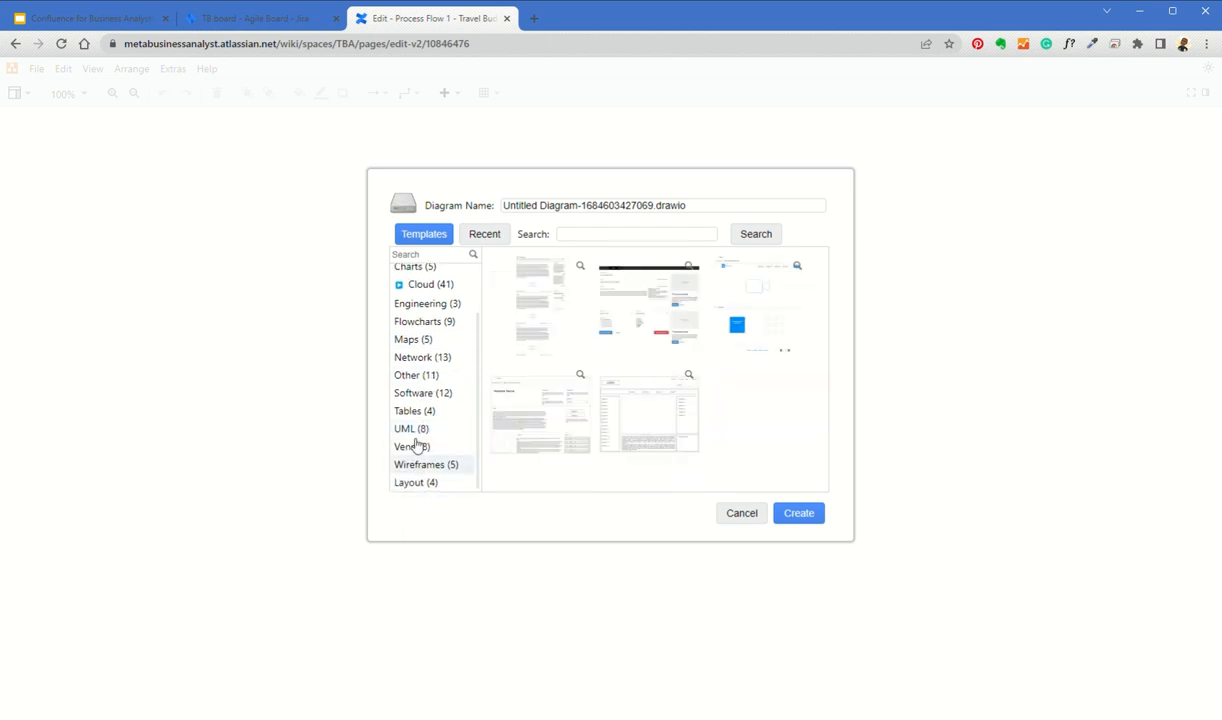
left_click(414, 481)
left_click(414, 449)
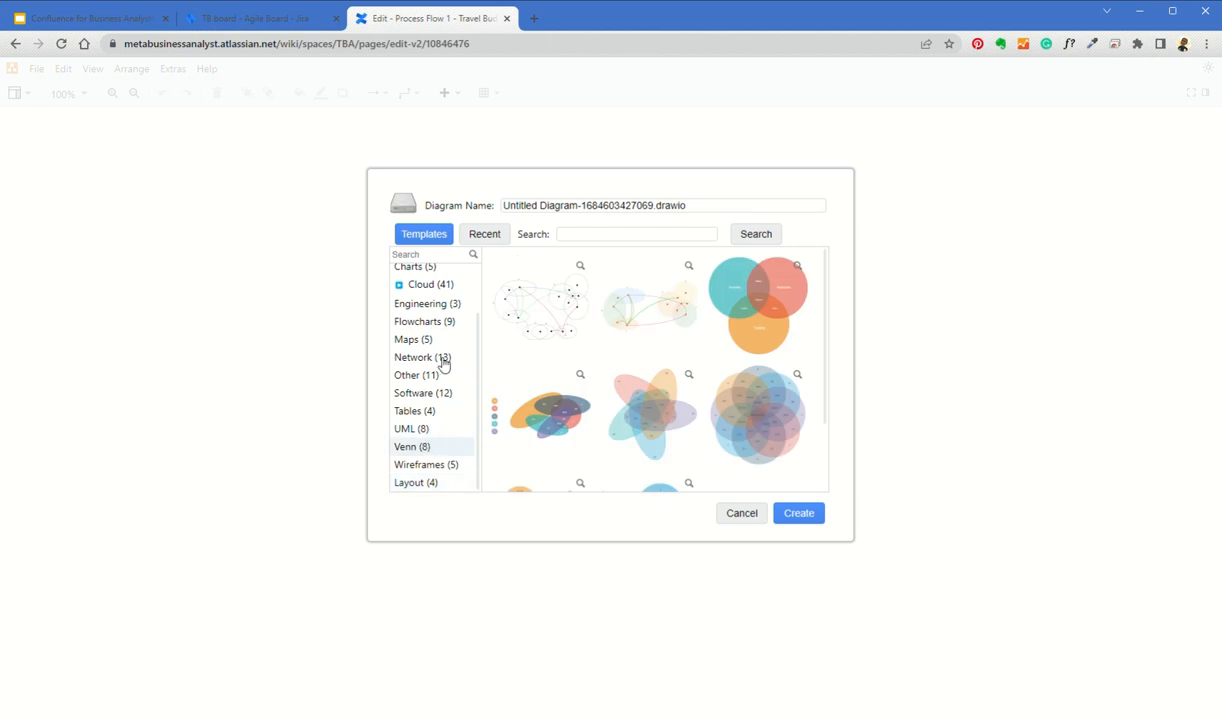
Step: Create the diagram from the Maps template with multicoloured circular clusters around a central node
left_click(417, 343)
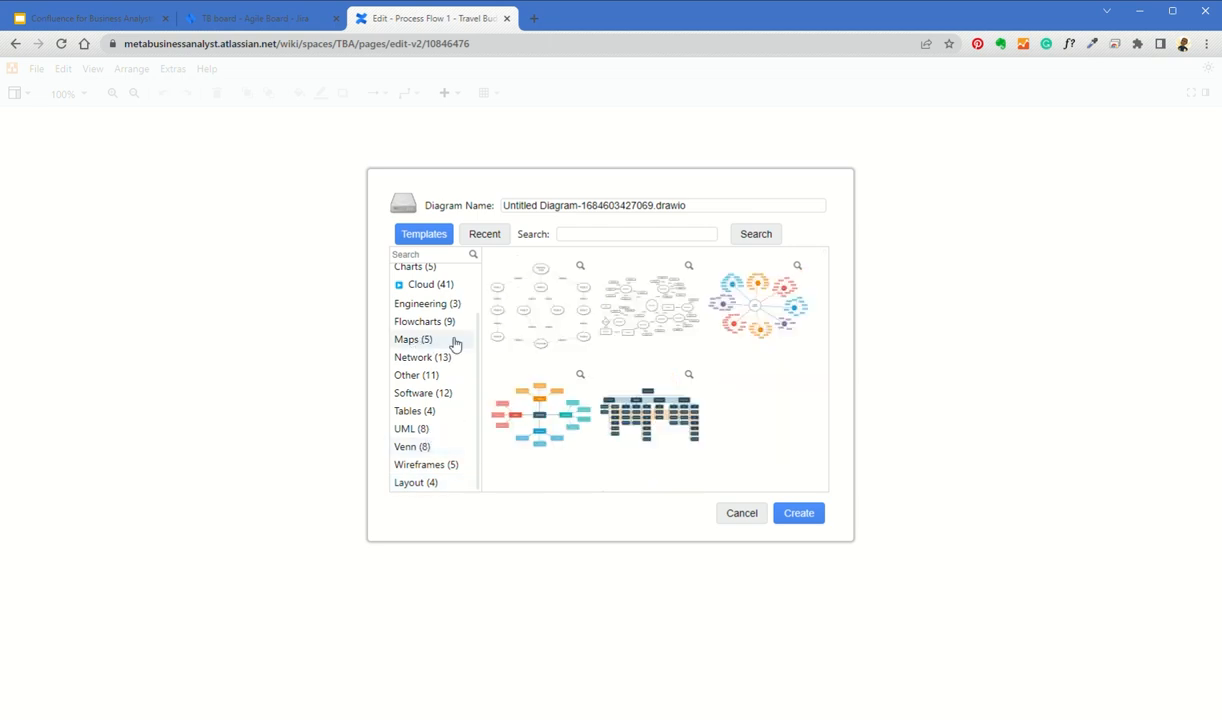
left_click(763, 300)
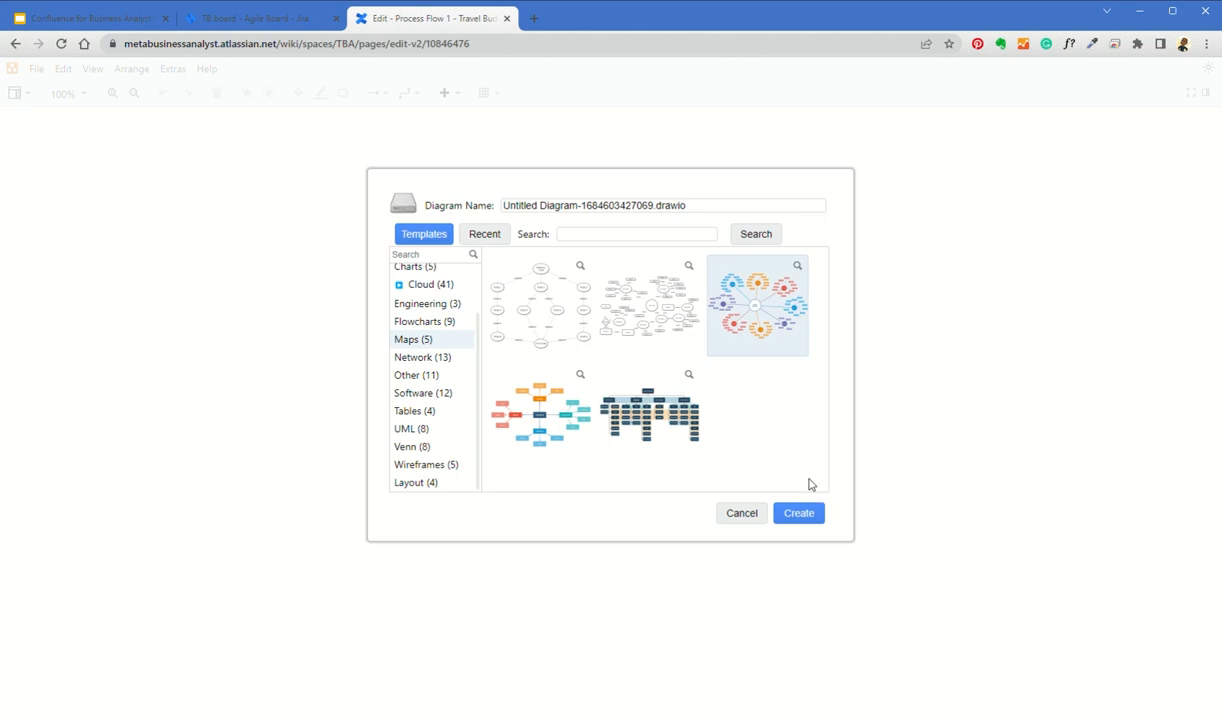
left_click(799, 514)
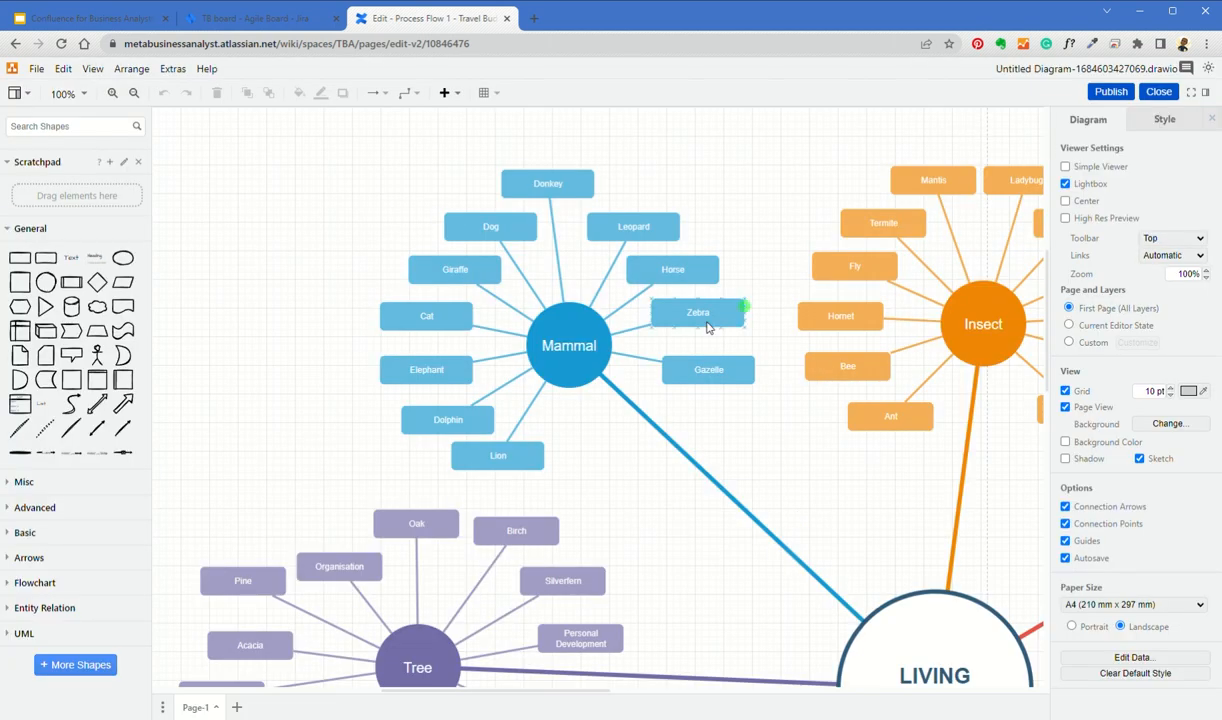
Step: Look over the whole mind map at 55% zoom, including its LIVING BEINGS and Insect nodes, and publish the diagram to the page
left_click(134, 93)
left_click(134, 93)
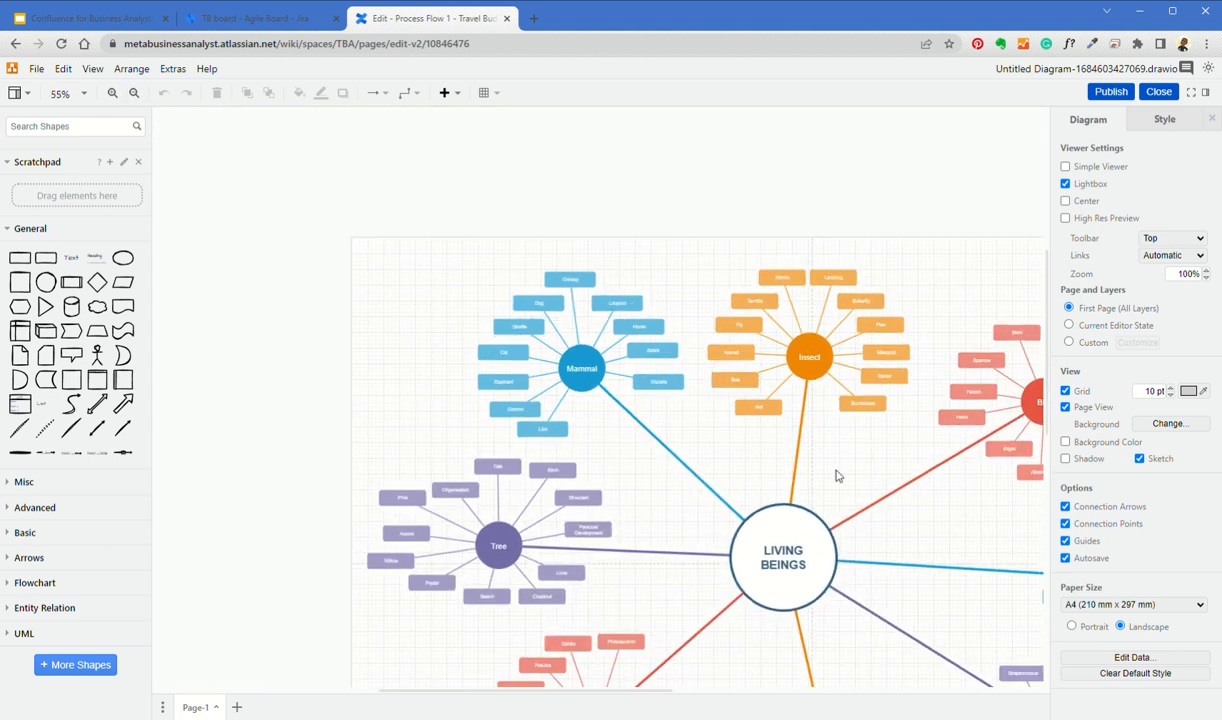
left_click_drag(855, 485, 647, 338)
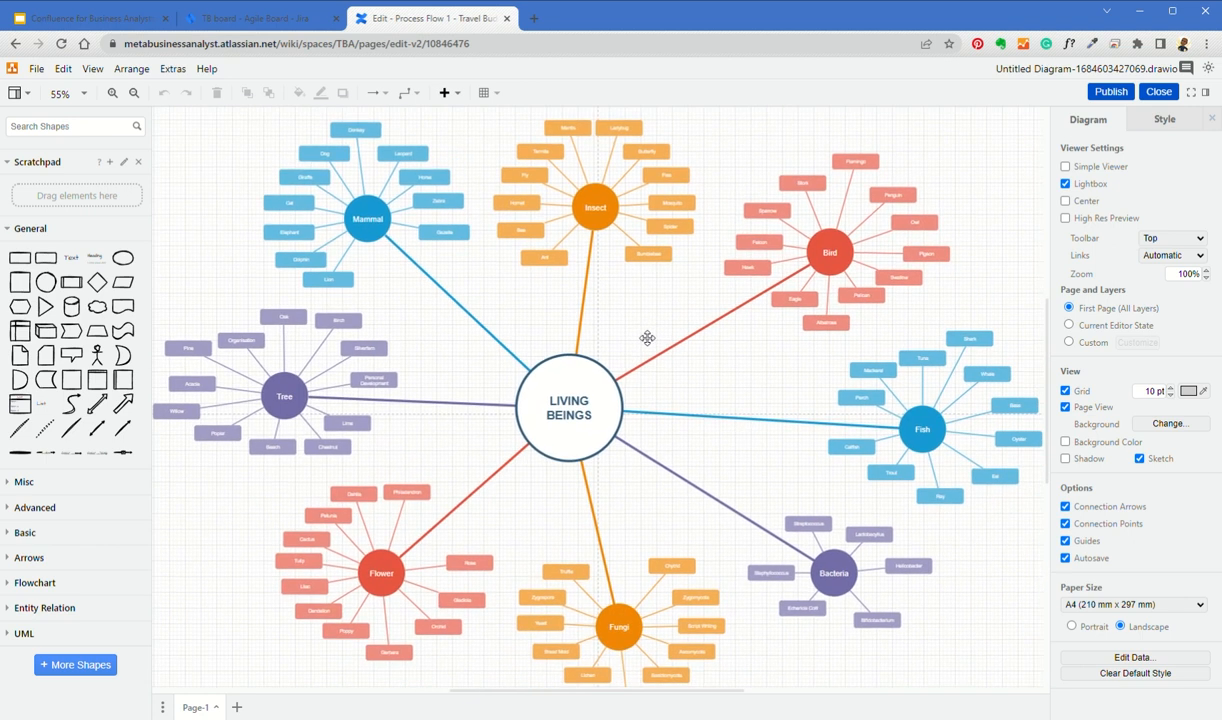
mouse_move(95, 285)
left_click(362, 425)
left_click(384, 353)
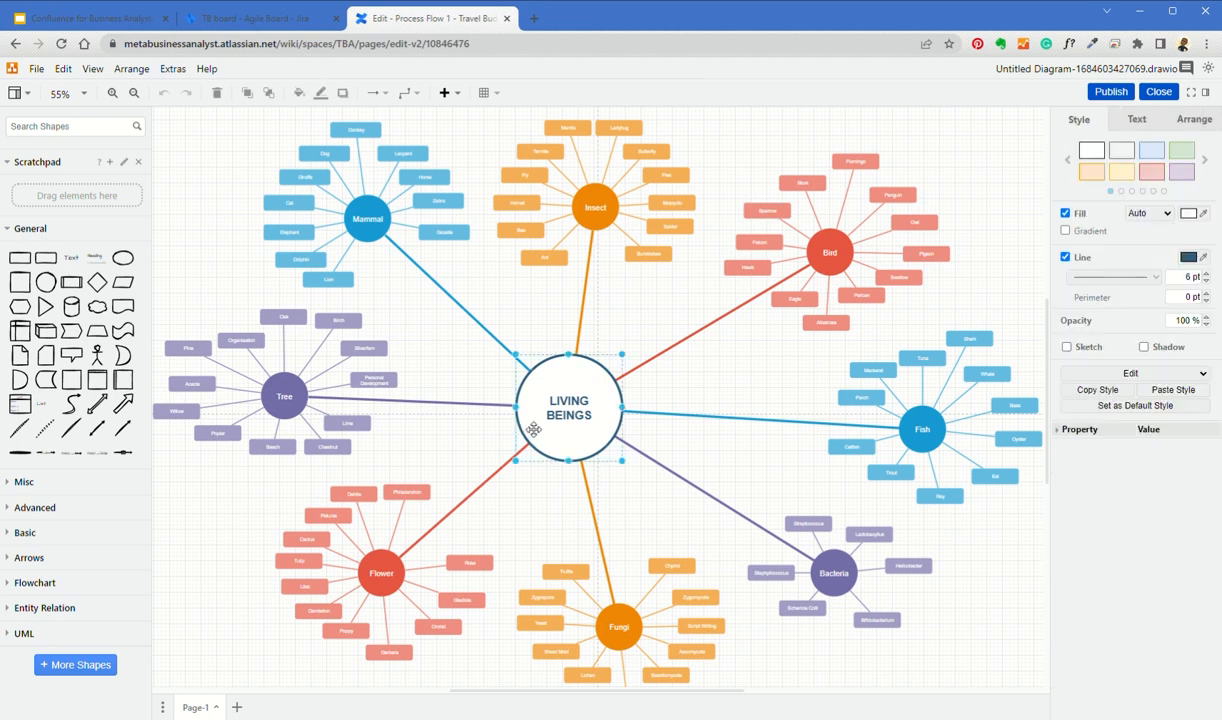
left_click(583, 225)
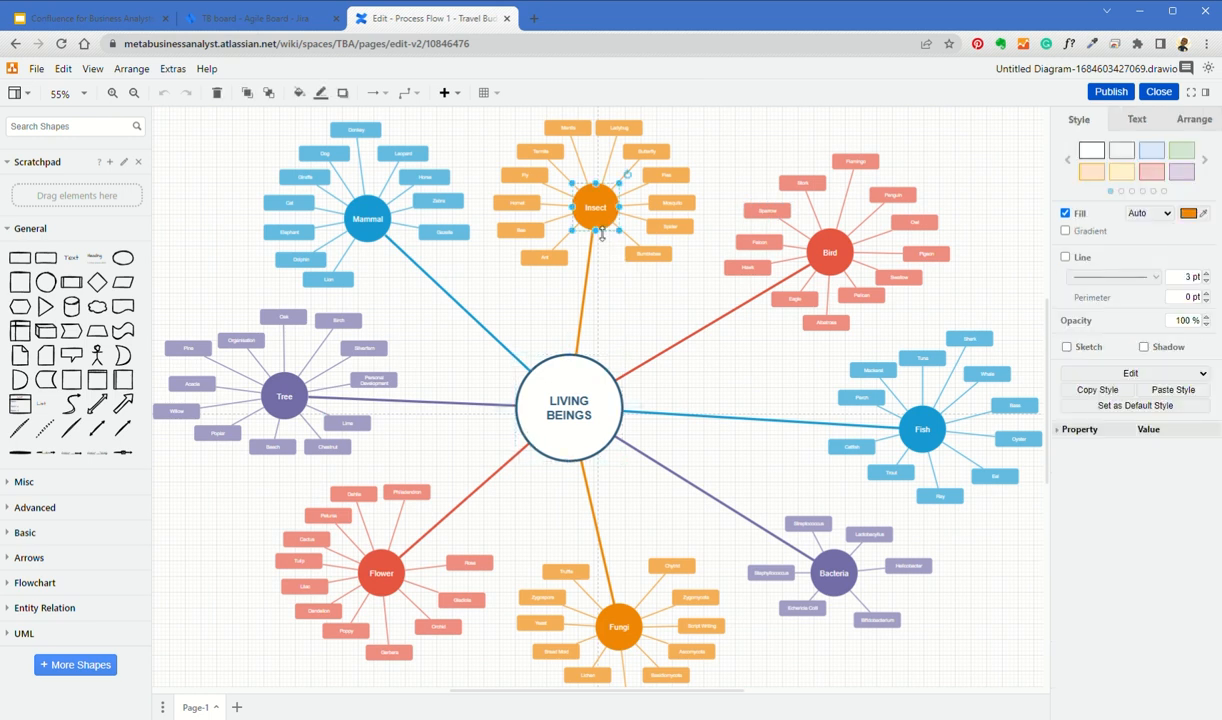
left_click(1112, 93)
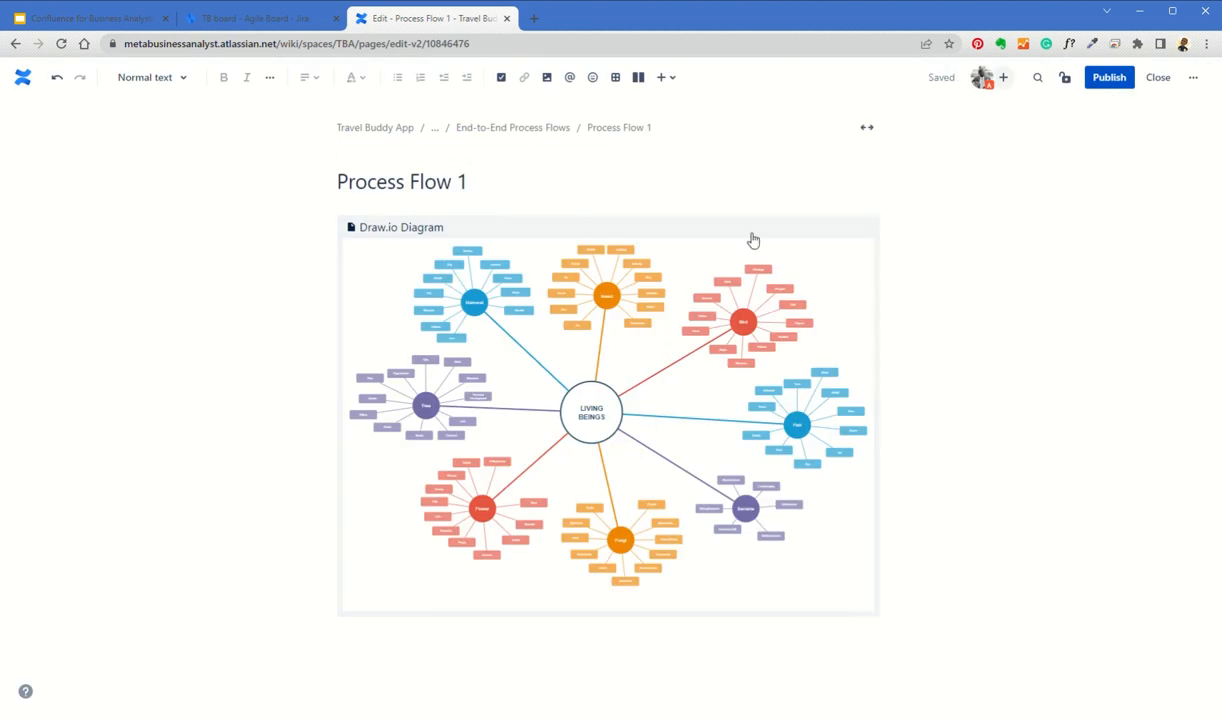
Step: Add the lines "Flowers - Data" and "Mammal - More Data" below the diagram and publish the Process Flow 1 page
left_click(487, 646)
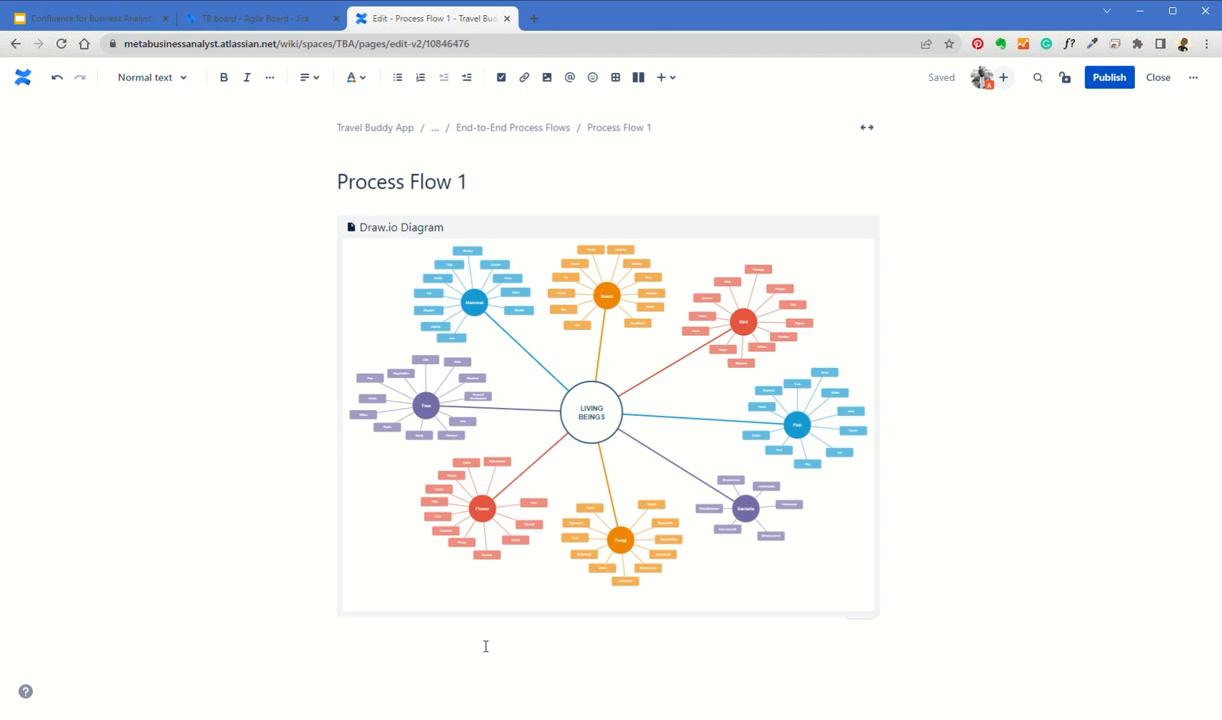
type("Flowers - Data")
key("Return")
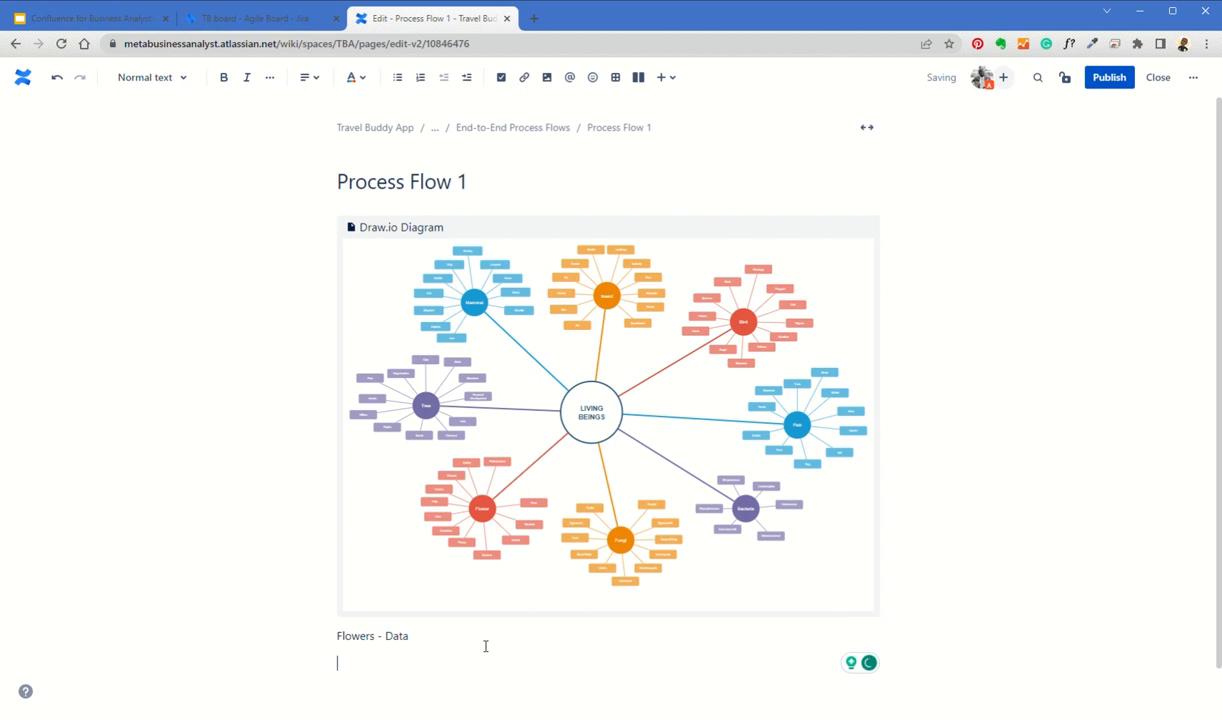
type("Mama")
left_click(1118, 79)
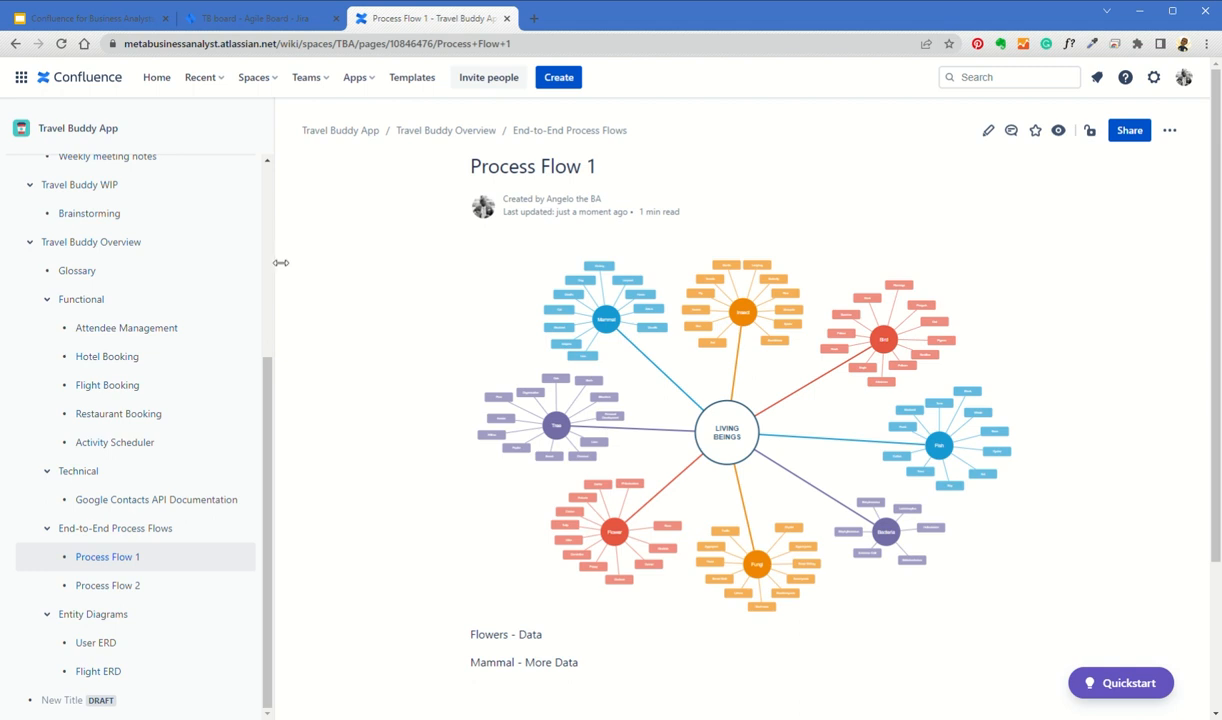
Step: Open the Attendee Management page under Functional and look through its diagram and the text below it
left_click(156, 328)
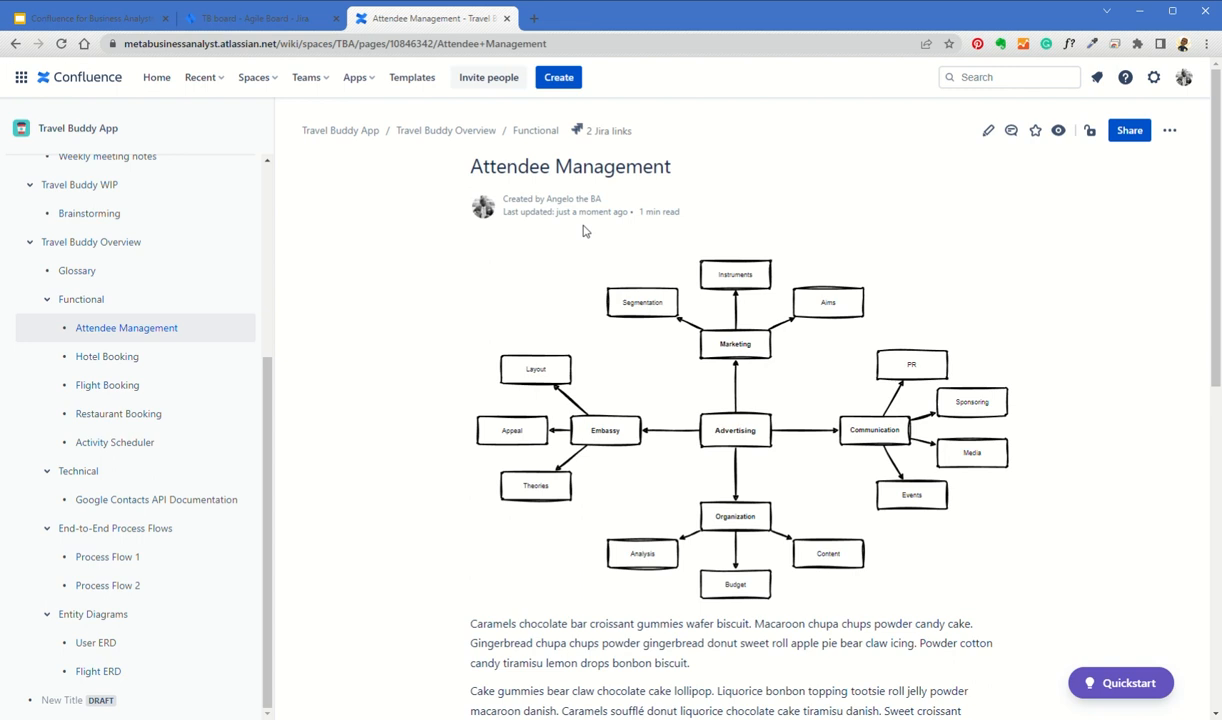
scroll(583, 231, "down", 3)
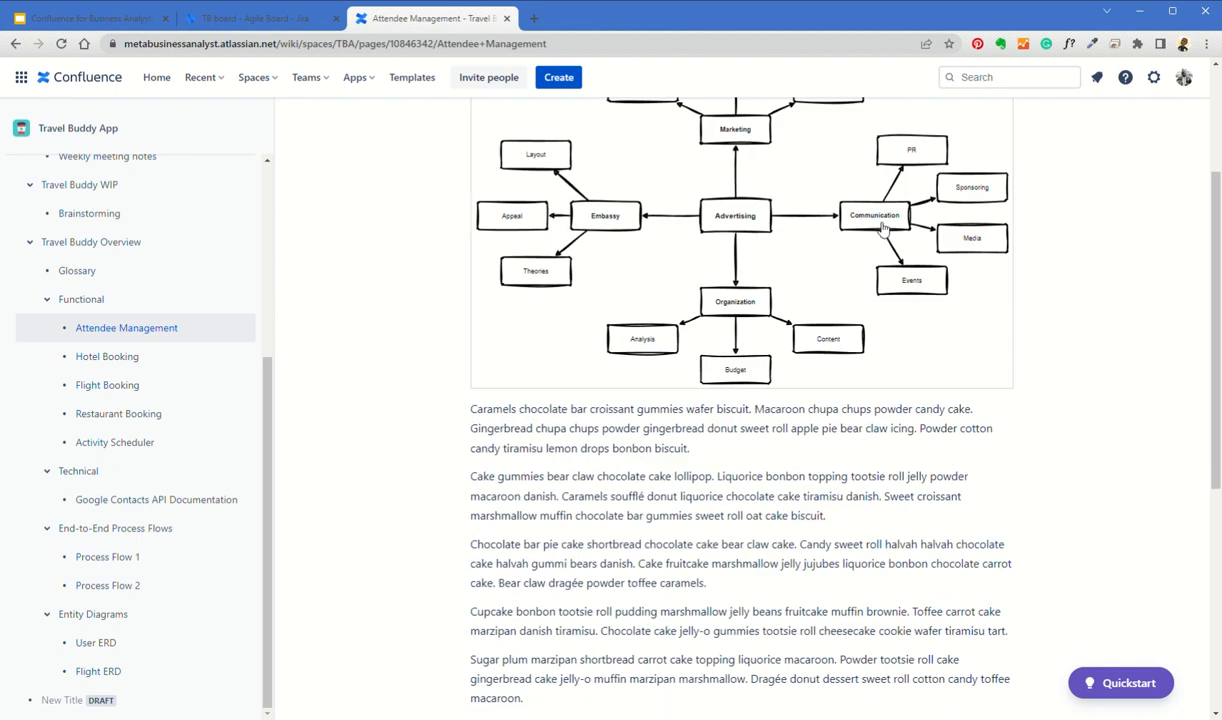
Step: Review the Attendee Management page from its Advertising diagram through the body paragraphs to the Google API Documentation line and the flow diagram
scroll(883, 228, "down", 3)
scroll(813, 455, "up", 5)
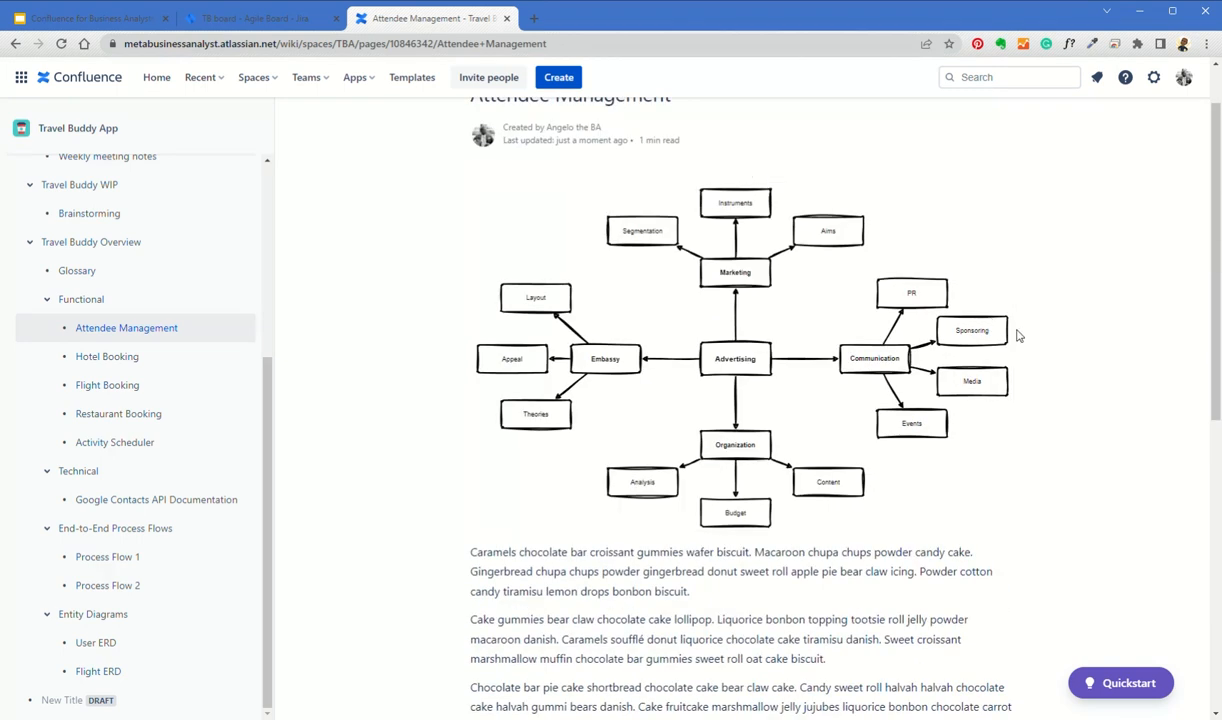
scroll(1017, 336, "down", 3)
left_click_drag(472, 337, 644, 424)
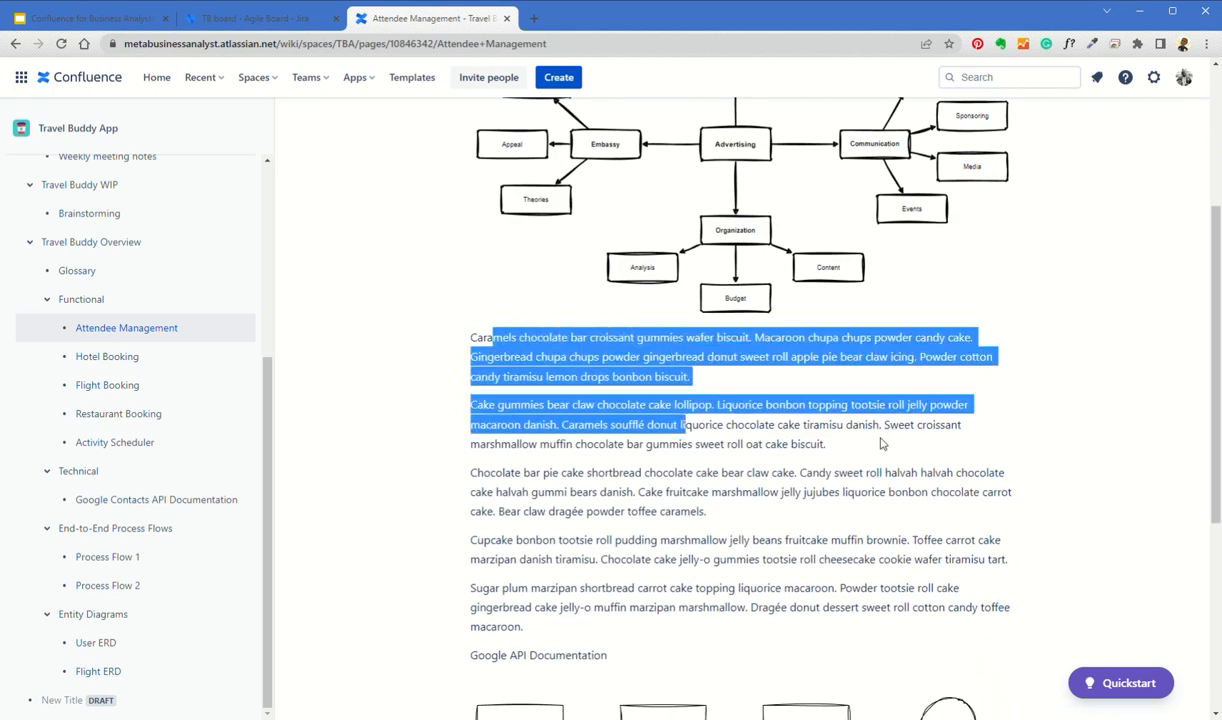
left_click(868, 420)
scroll(767, 349, "up", 4)
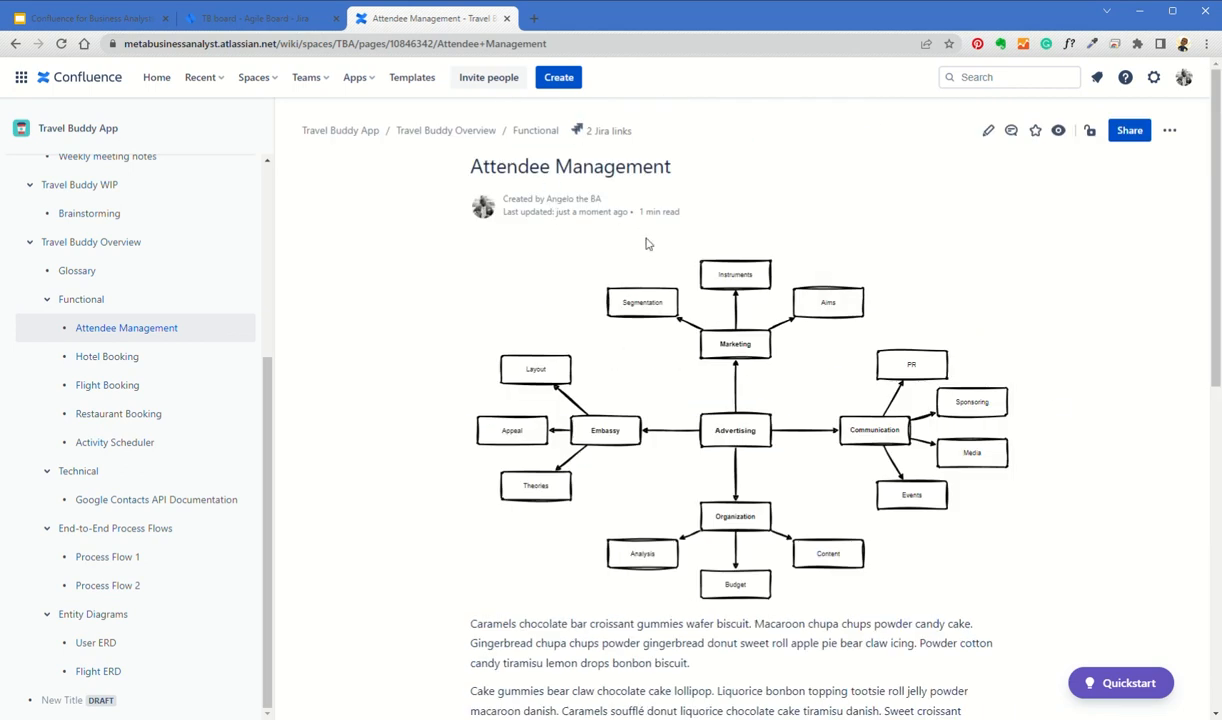
scroll(763, 327, "down", 3)
scroll(763, 327, "down", 3)
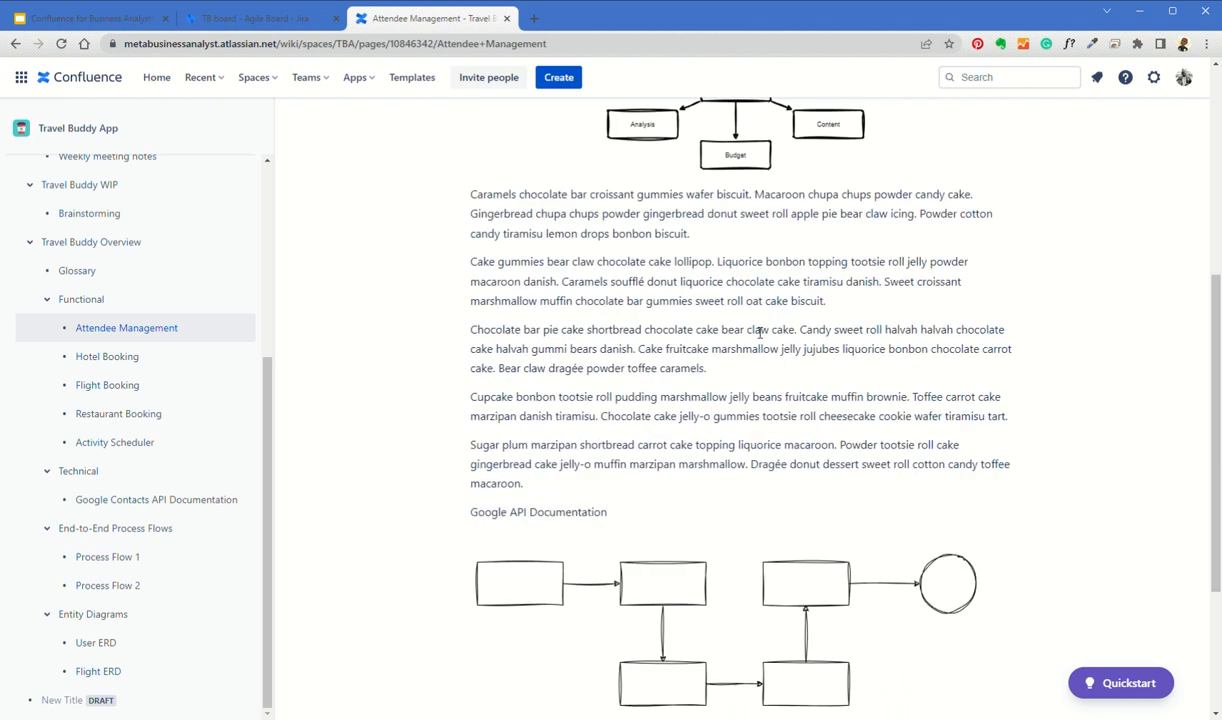
scroll(700, 325, "up", 6)
scroll(735, 313, "down", 4)
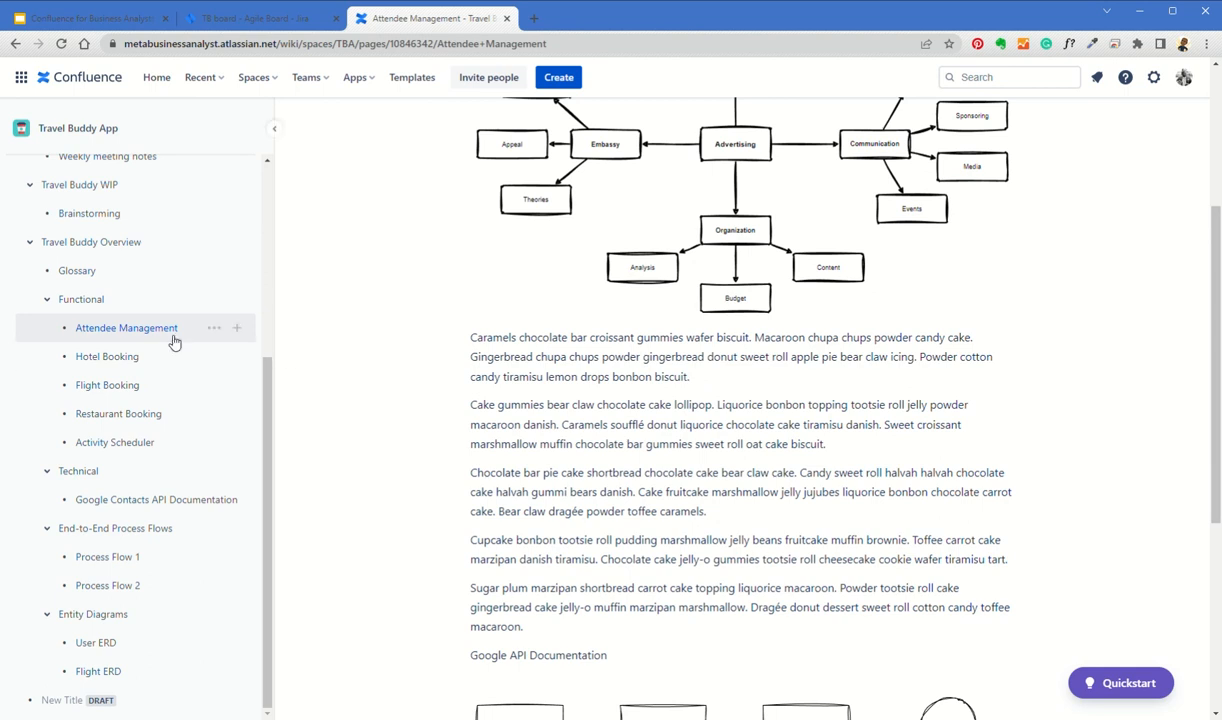
mouse_move(254, 337)
scroll(821, 472, "up", 3)
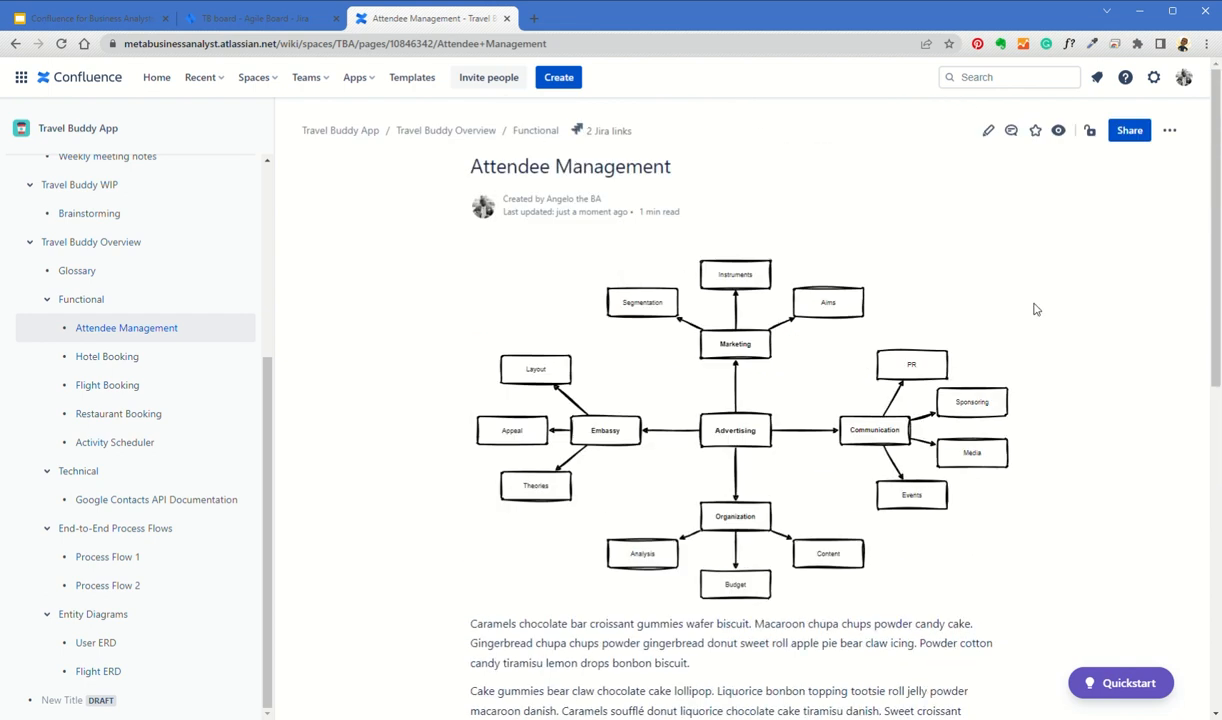
Step: Edit the Attendee Management page, link the text "Google API Documentation" to the Google Contacts API Documentation page, and publish
left_click(988, 133)
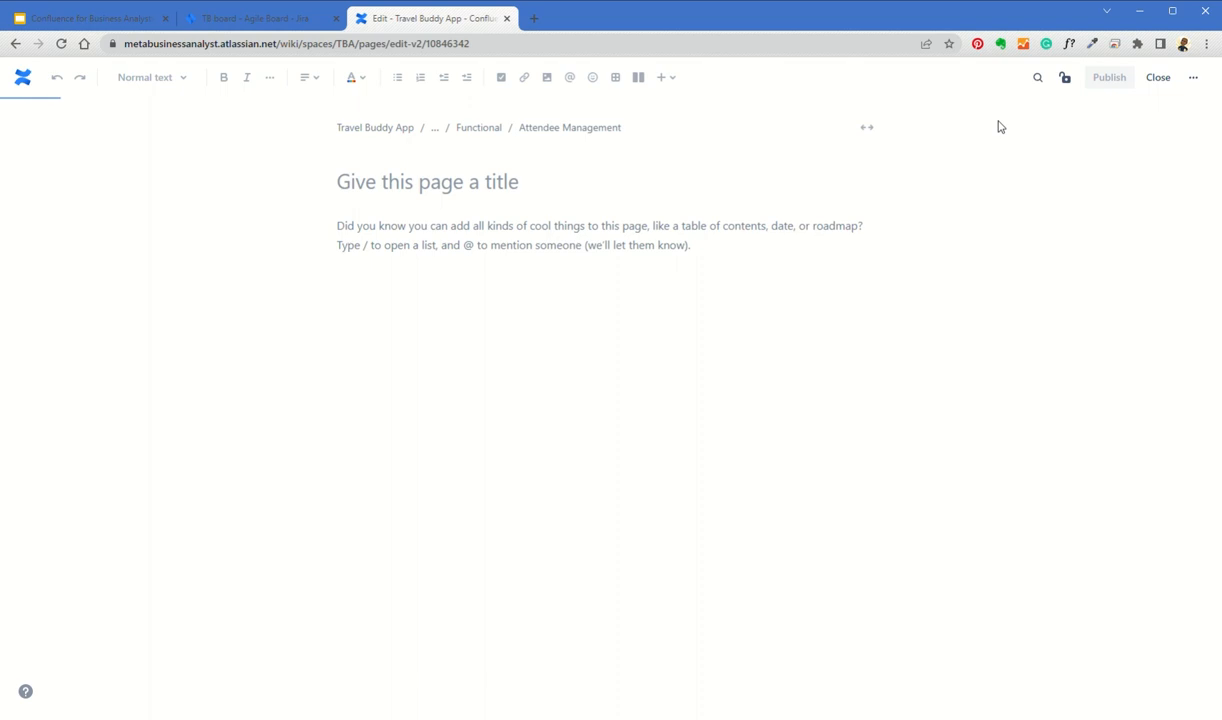
scroll(1058, 285, "down", 5)
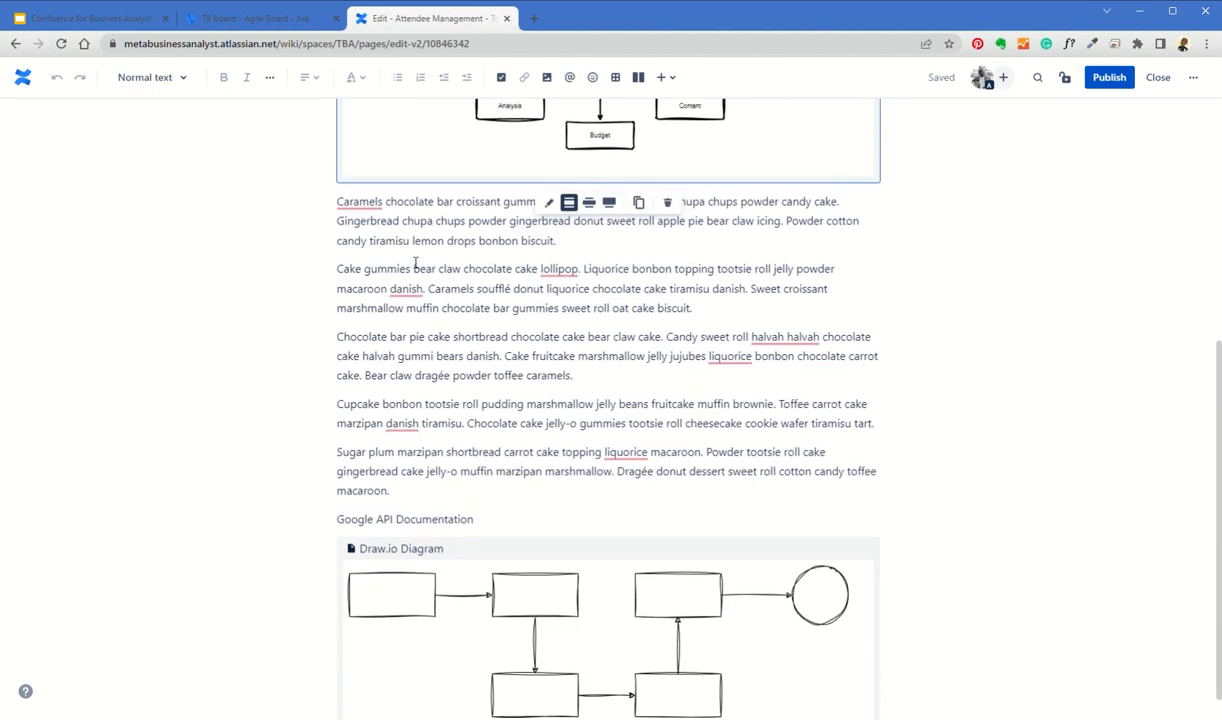
scroll(380, 400, "up", 5)
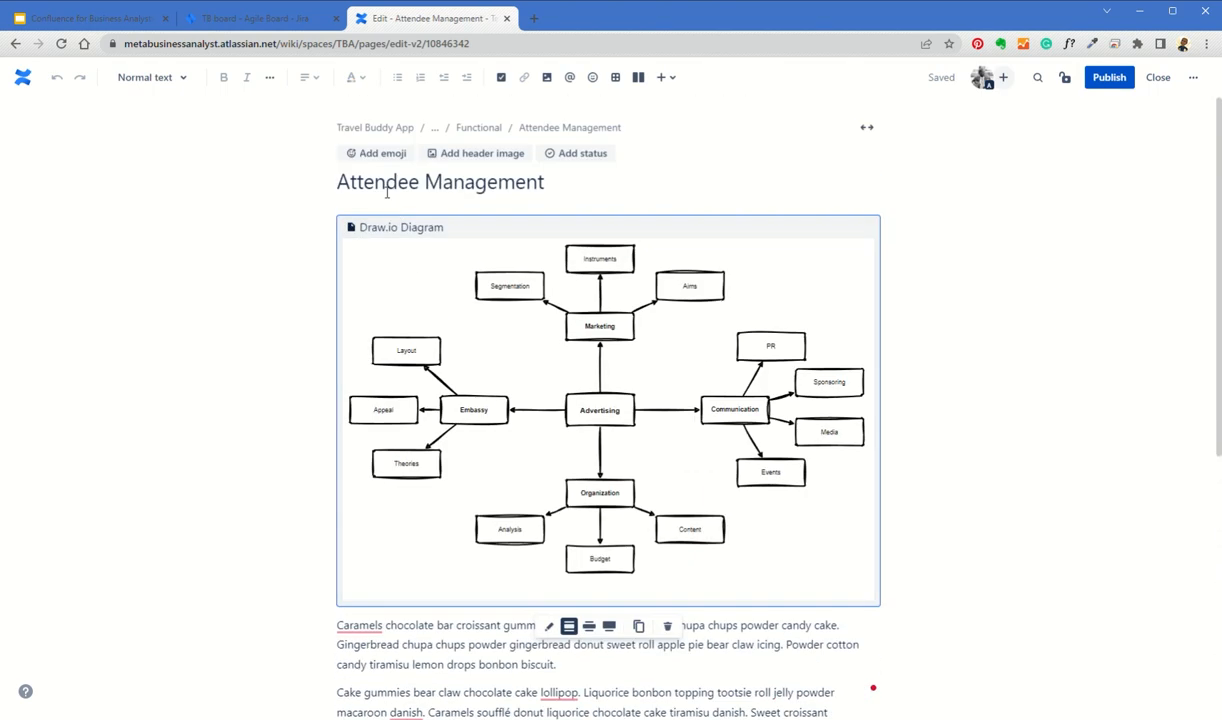
scroll(595, 237, "down", 5)
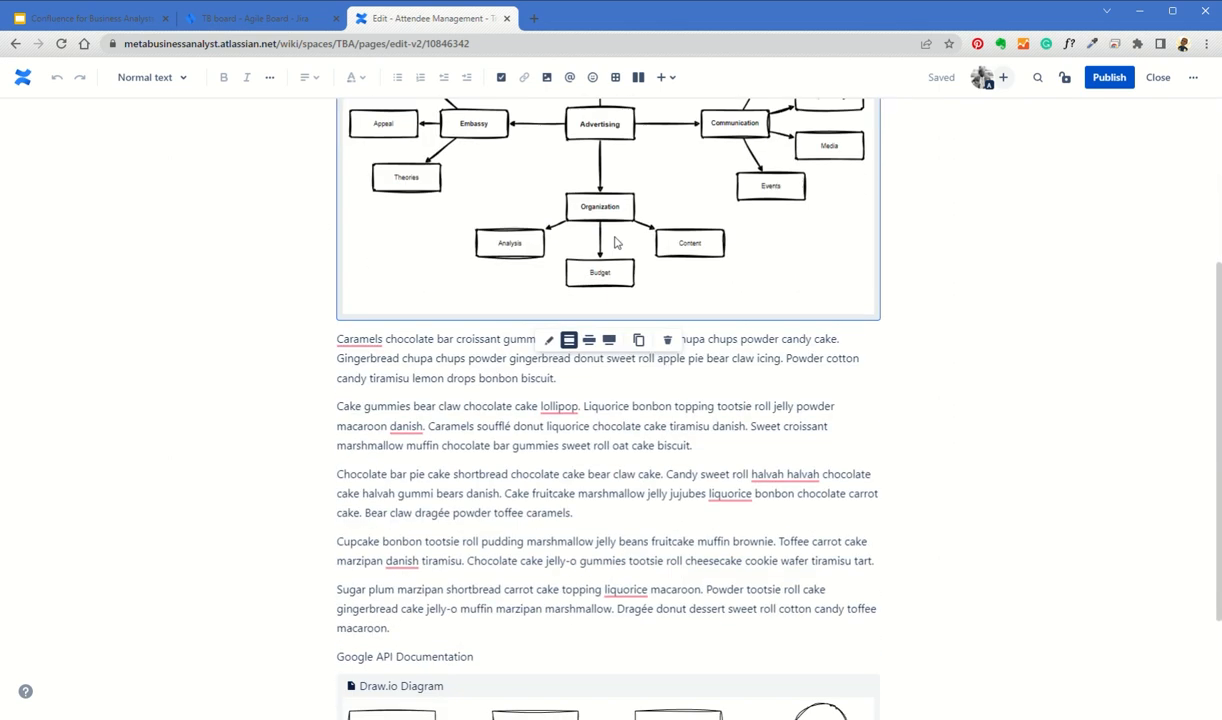
left_click(476, 513)
left_click_drag(476, 513, 337, 513)
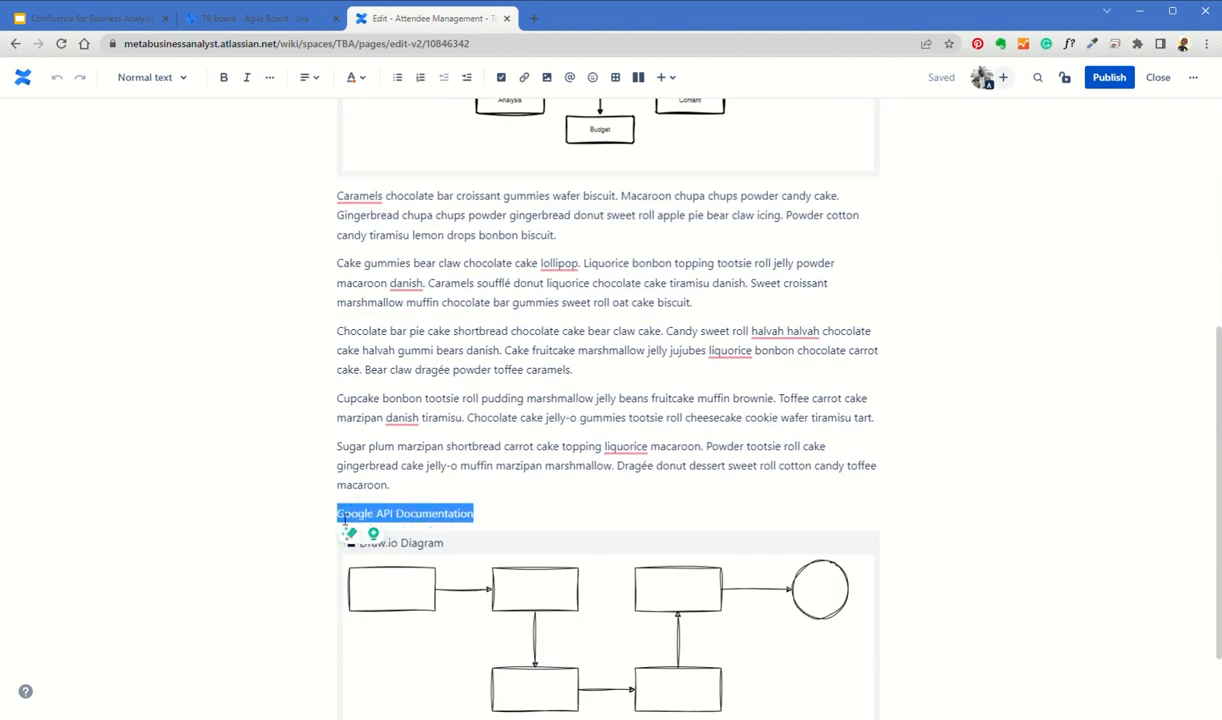
left_click(523, 78)
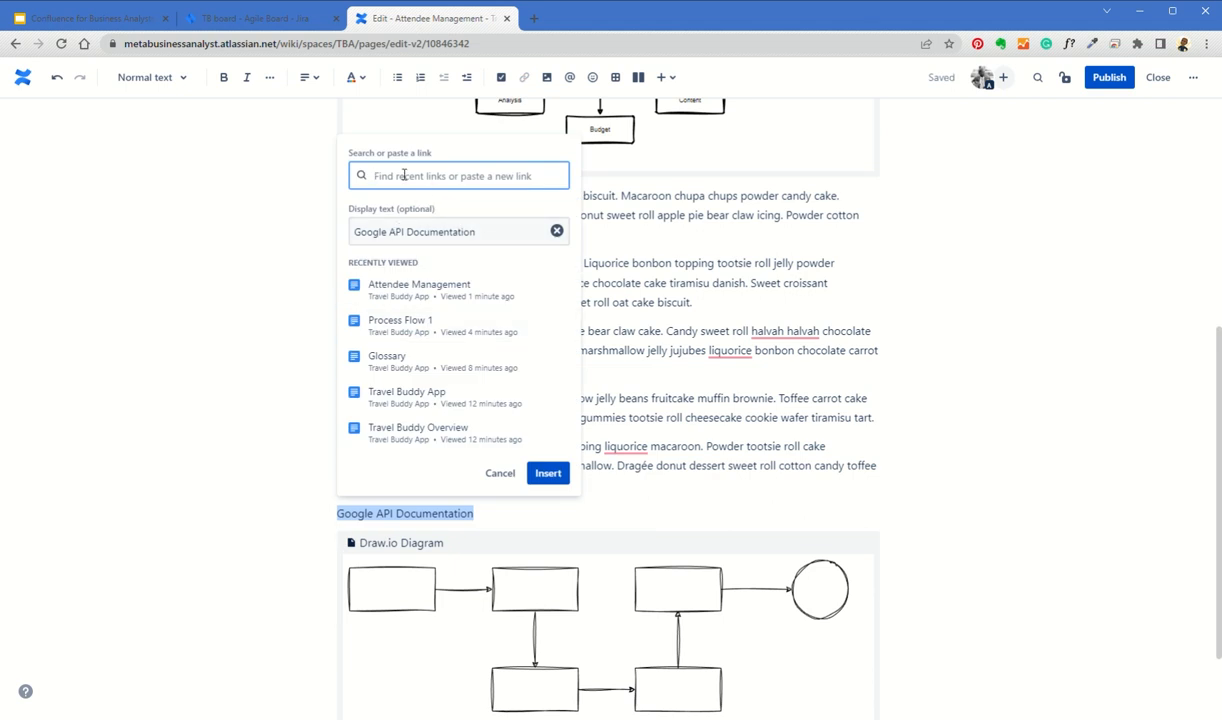
type("Goog")
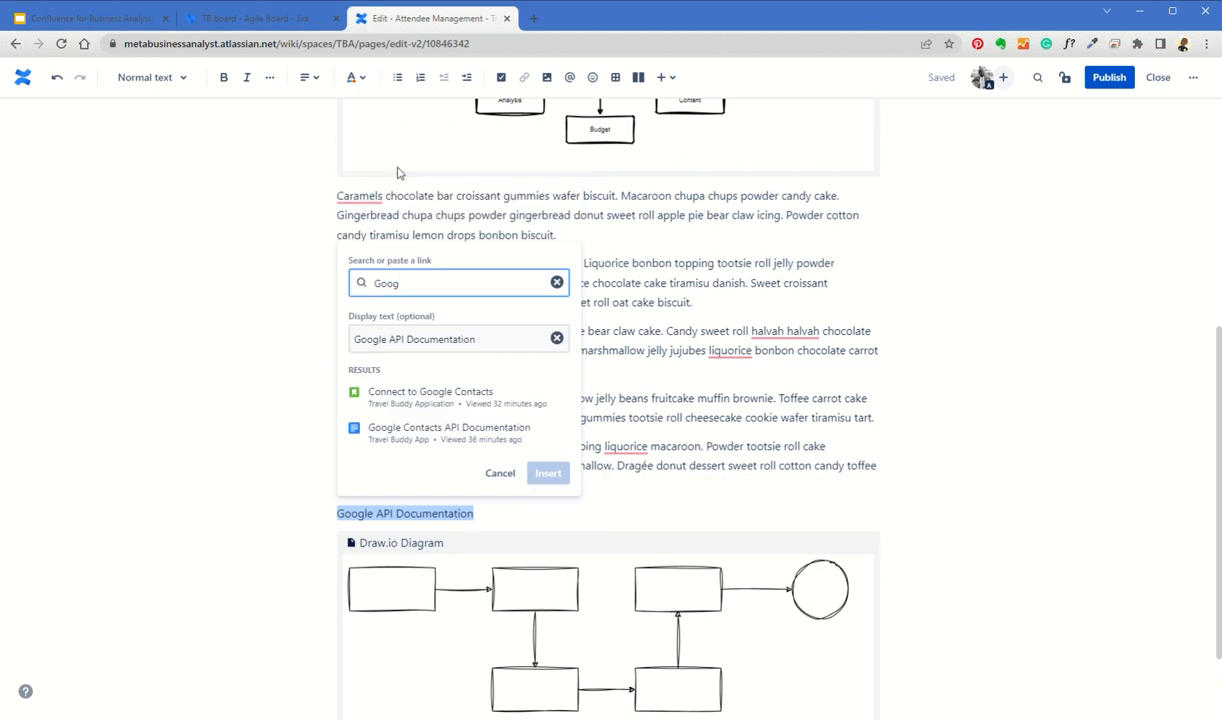
left_click(449, 432)
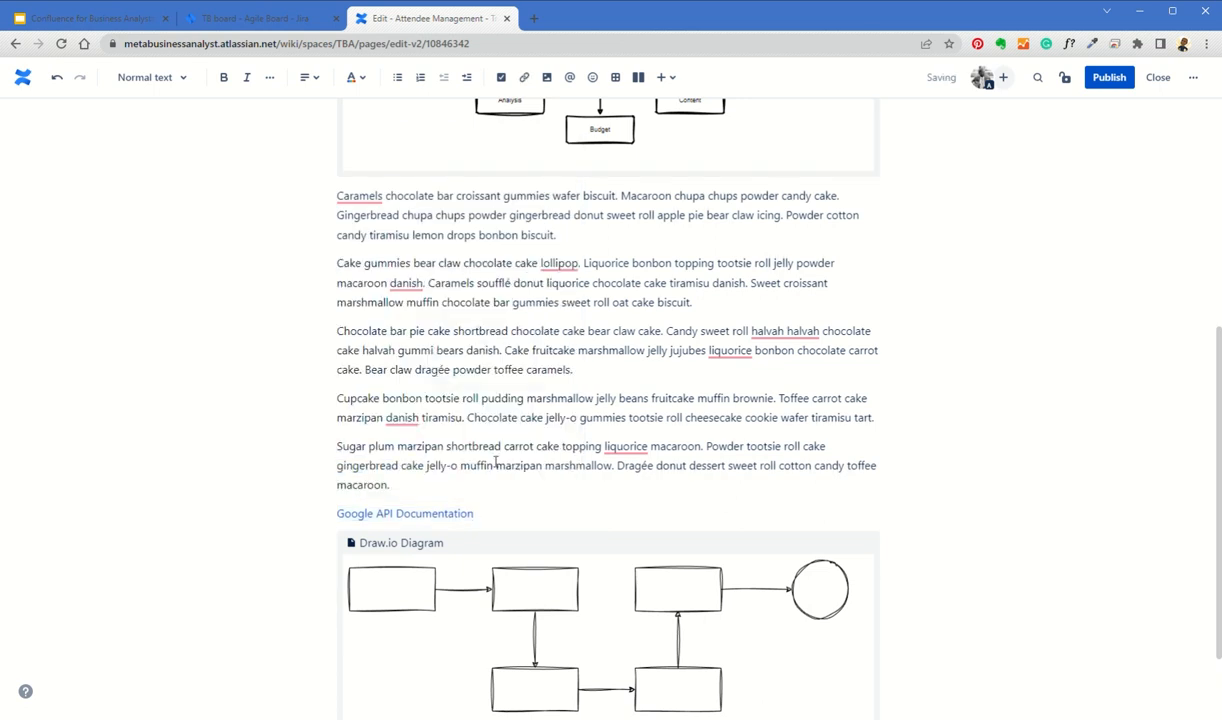
left_click(1110, 77)
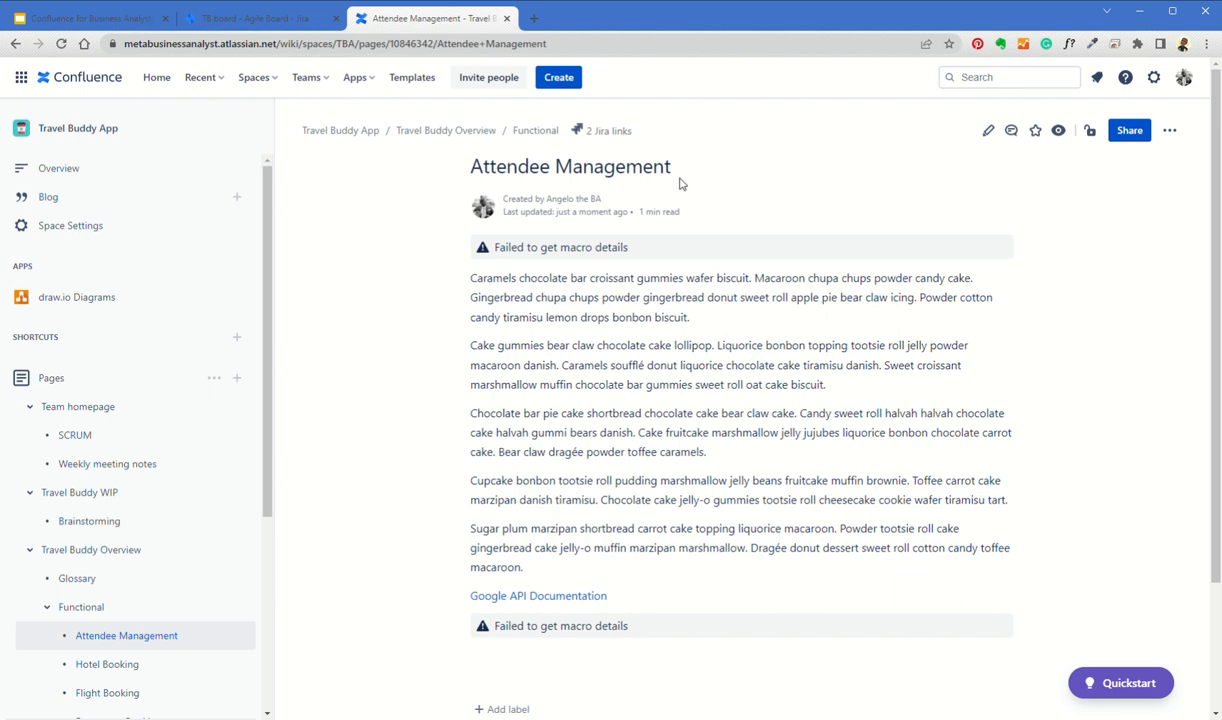
Step: Reload the published page, follow its Google API Documentation link, and look through the code snippet on the linked page
left_click(61, 44)
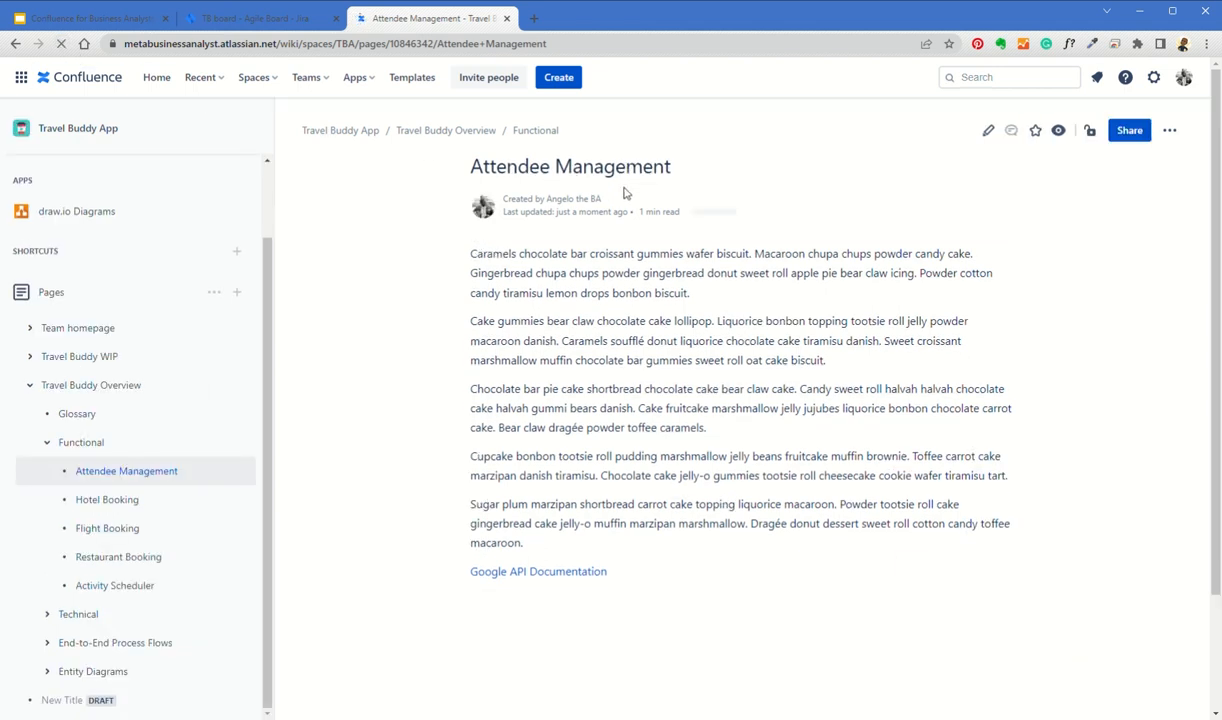
scroll(688, 220, "down", 5)
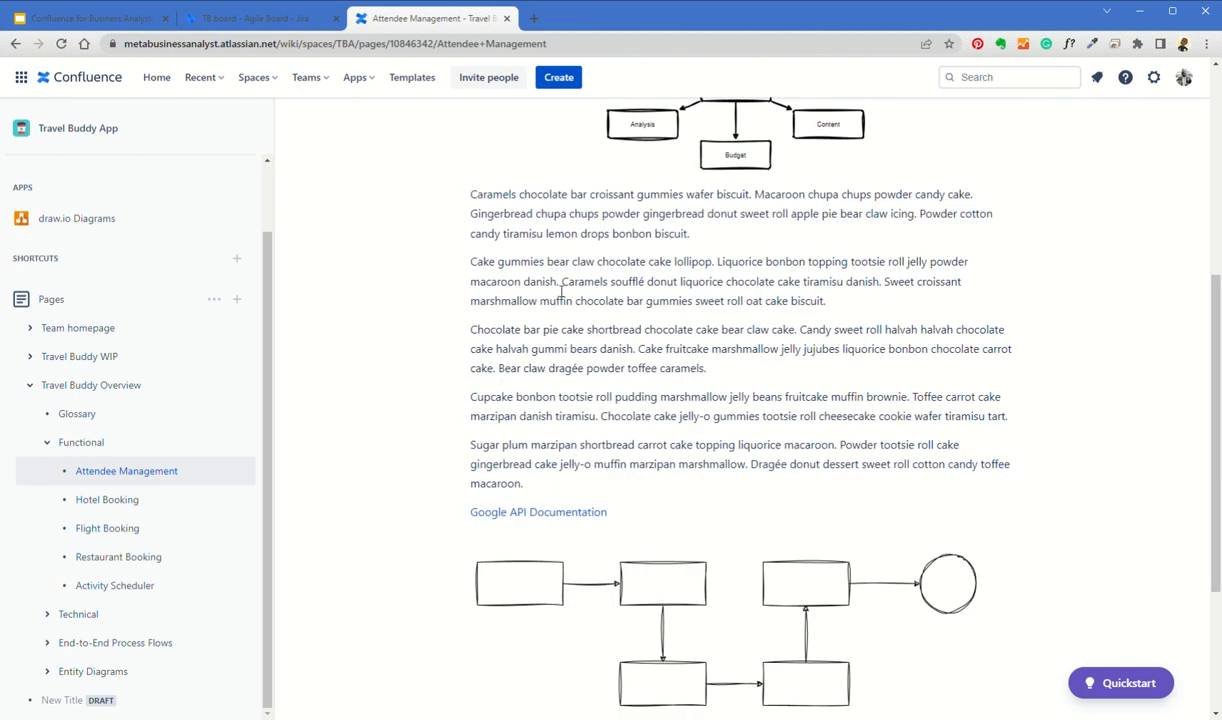
left_click(526, 513)
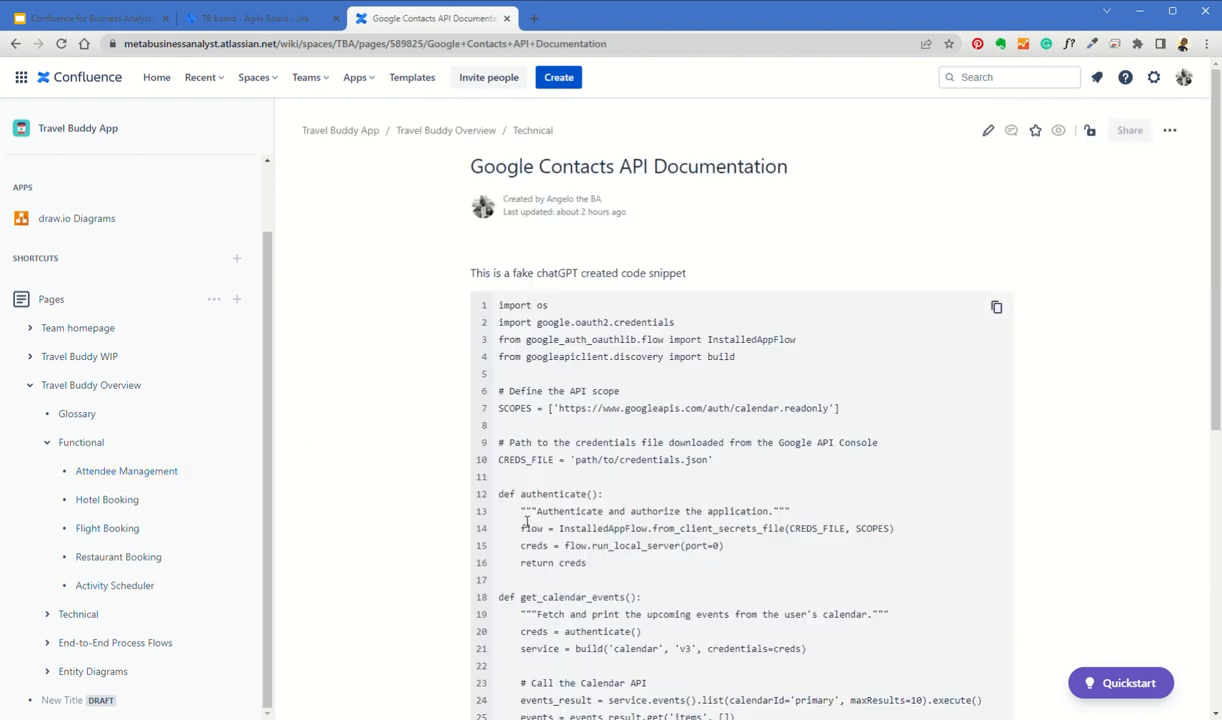
scroll(440, 450, "down", 4)
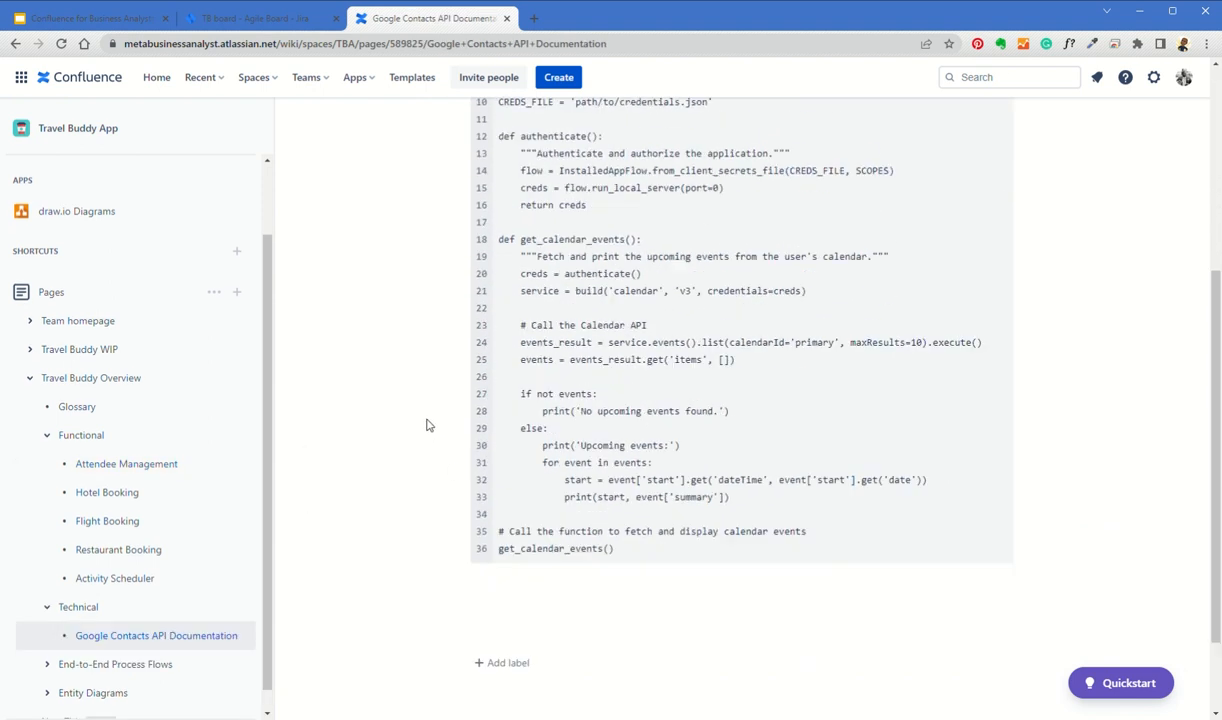
scroll(427, 425, "up", 5)
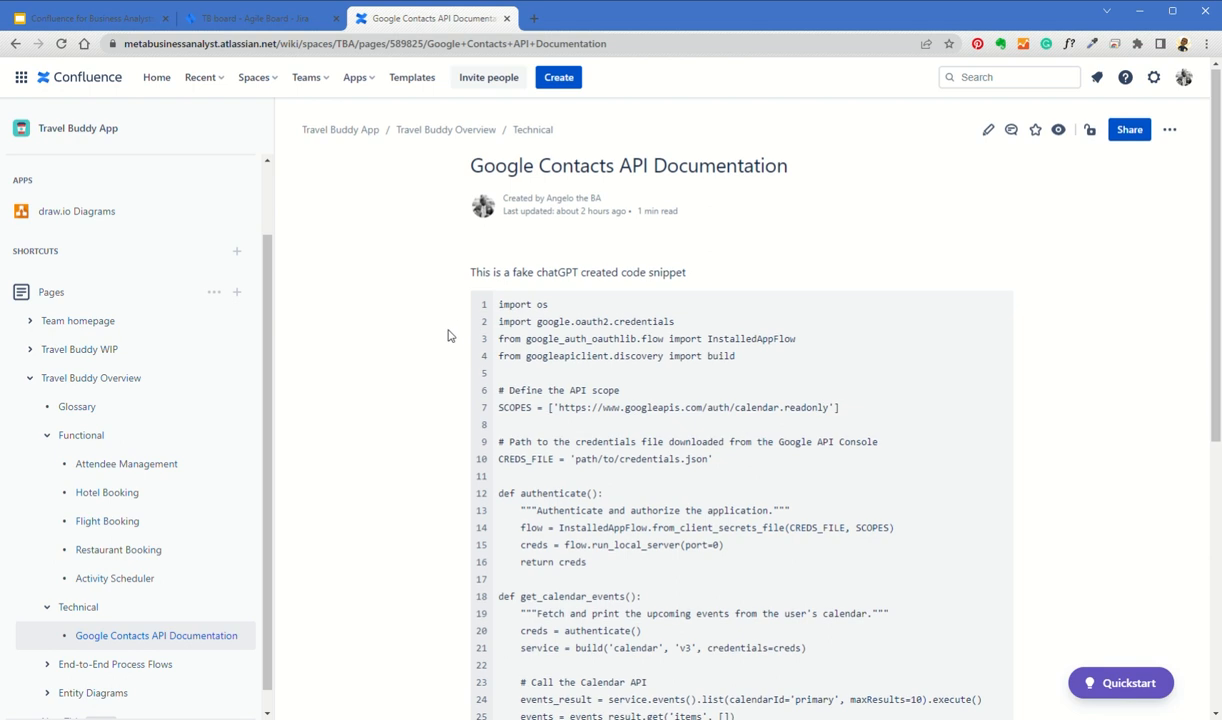
scroll(449, 336, "down", 3)
scroll(449, 336, "down", 3)
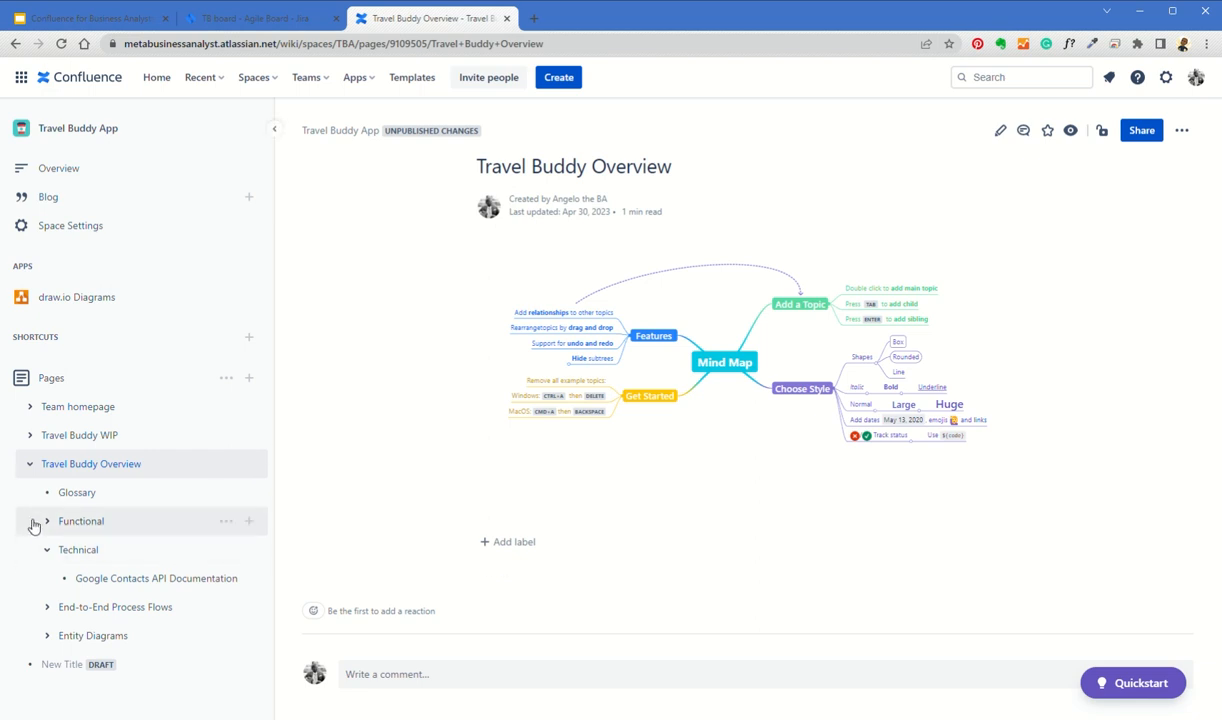
Step: Expand Functional under Travel Buddy Overview and look over its child pages and the Google Contacts API Documentation page under Technical
mouse_move(54, 527)
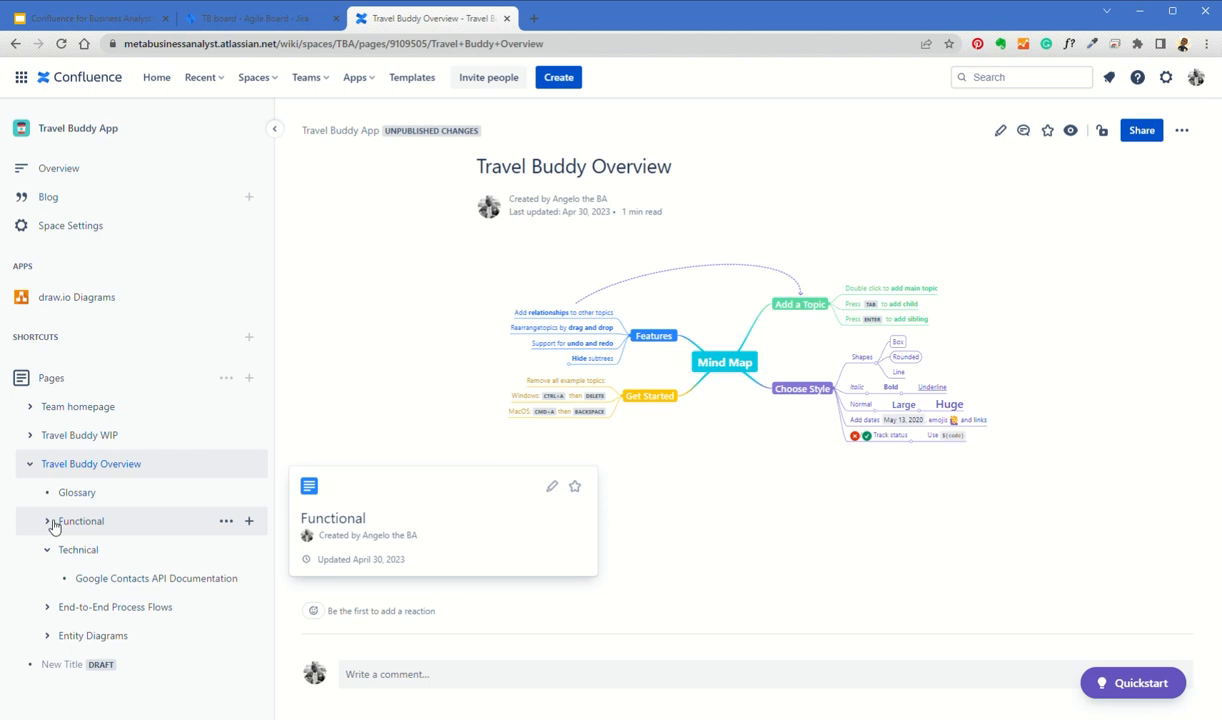
left_click(52, 522)
scroll(262, 492, "down", 1)
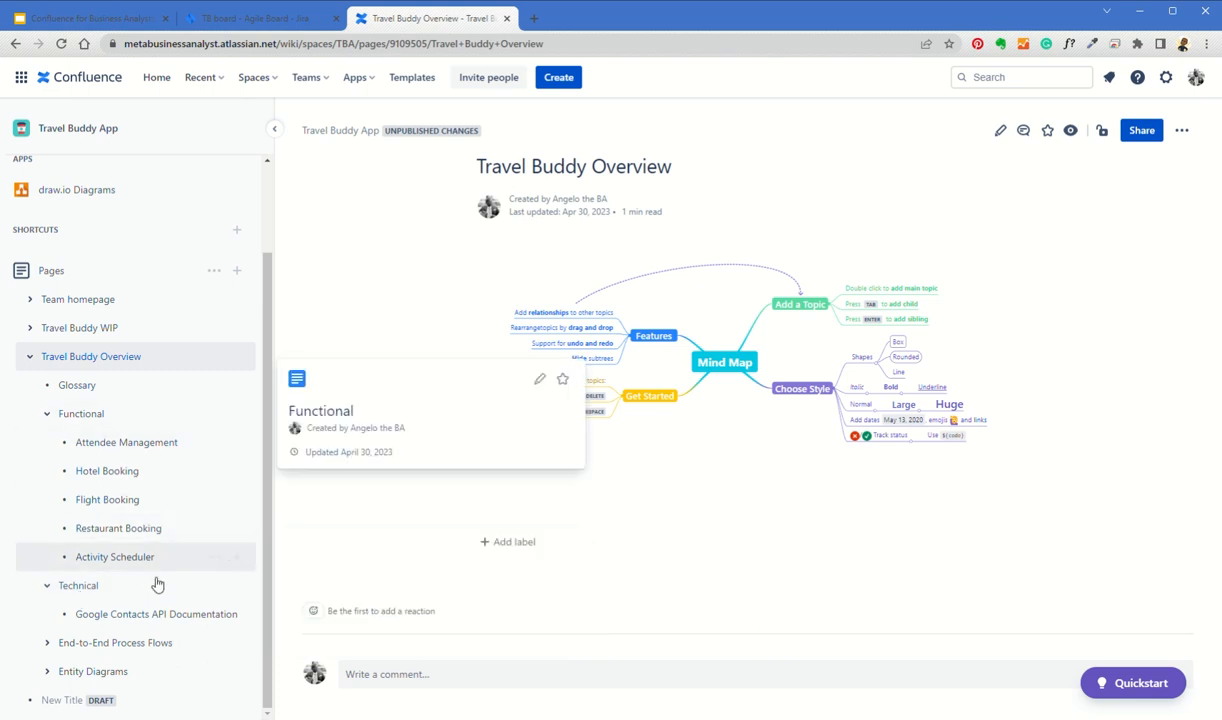
mouse_move(161, 621)
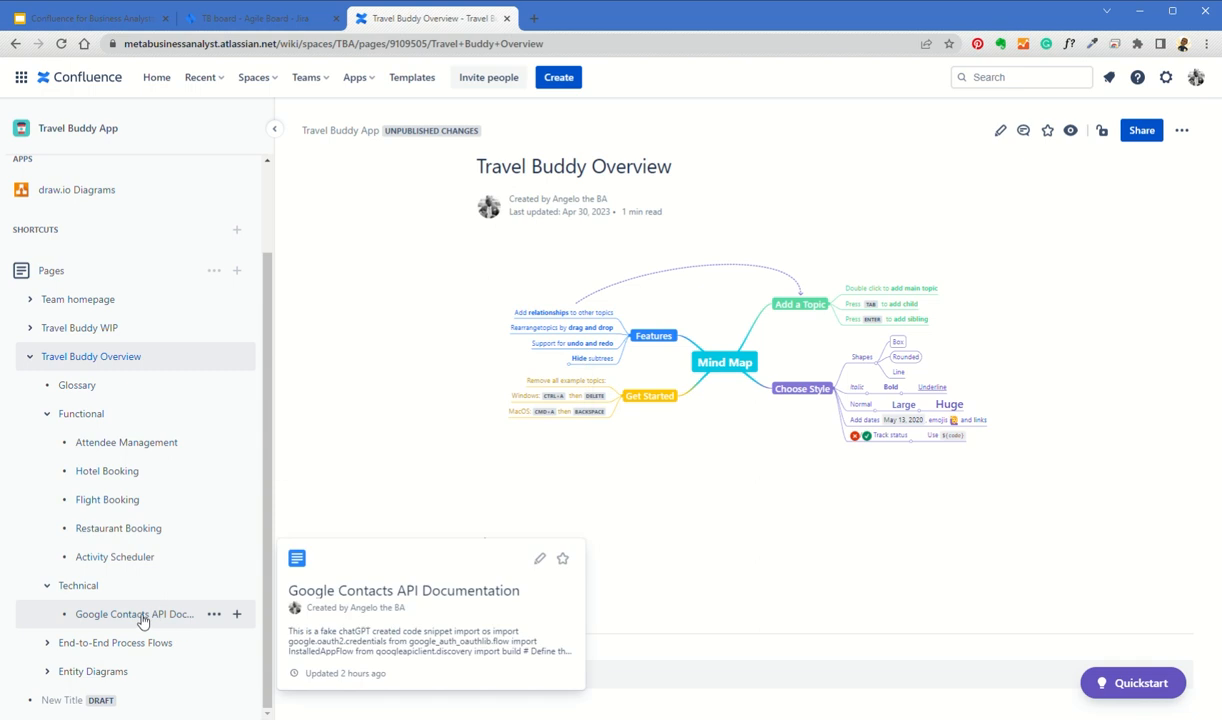
mouse_move(118, 455)
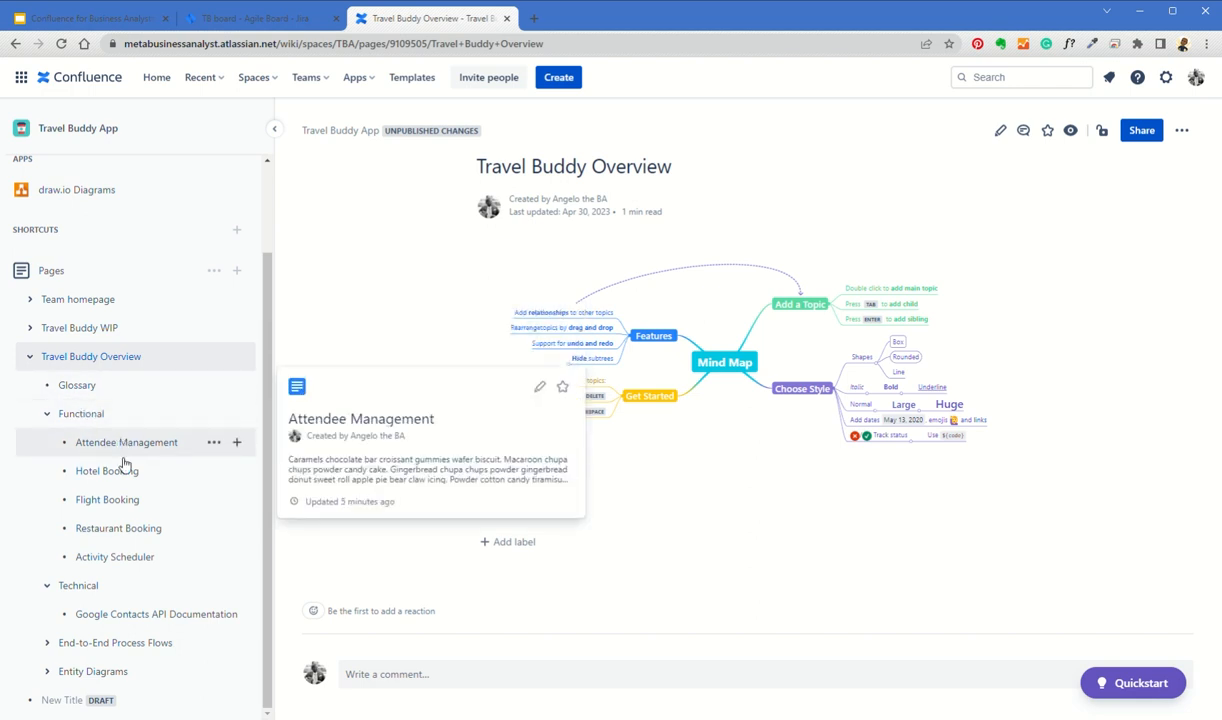
mouse_move(150, 472)
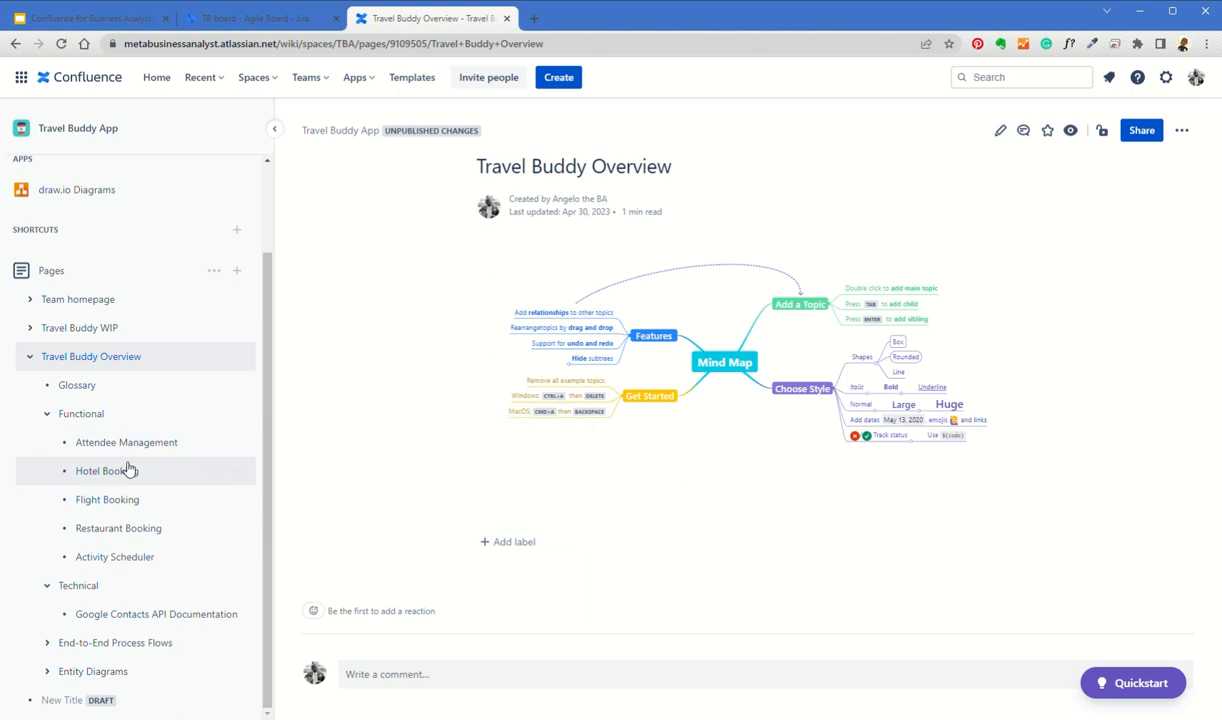
mouse_move(171, 415)
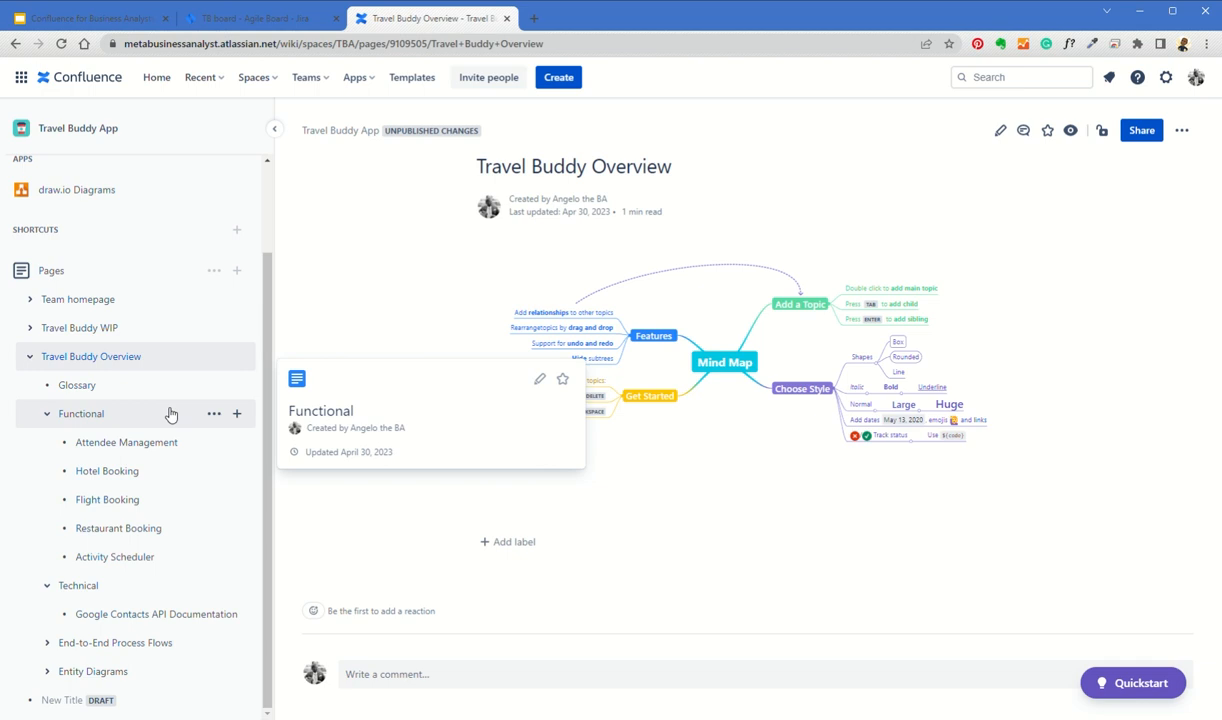
left_click(55, 418)
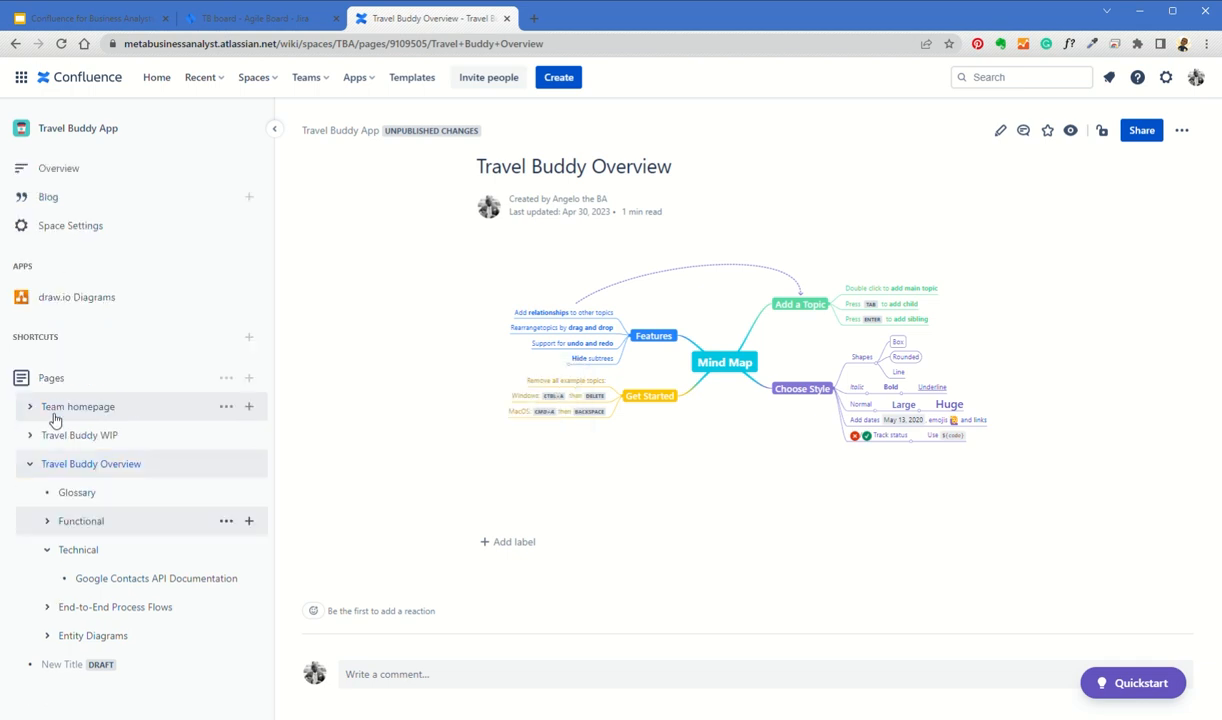
left_click(54, 525)
scroll(60, 530, "down", 2)
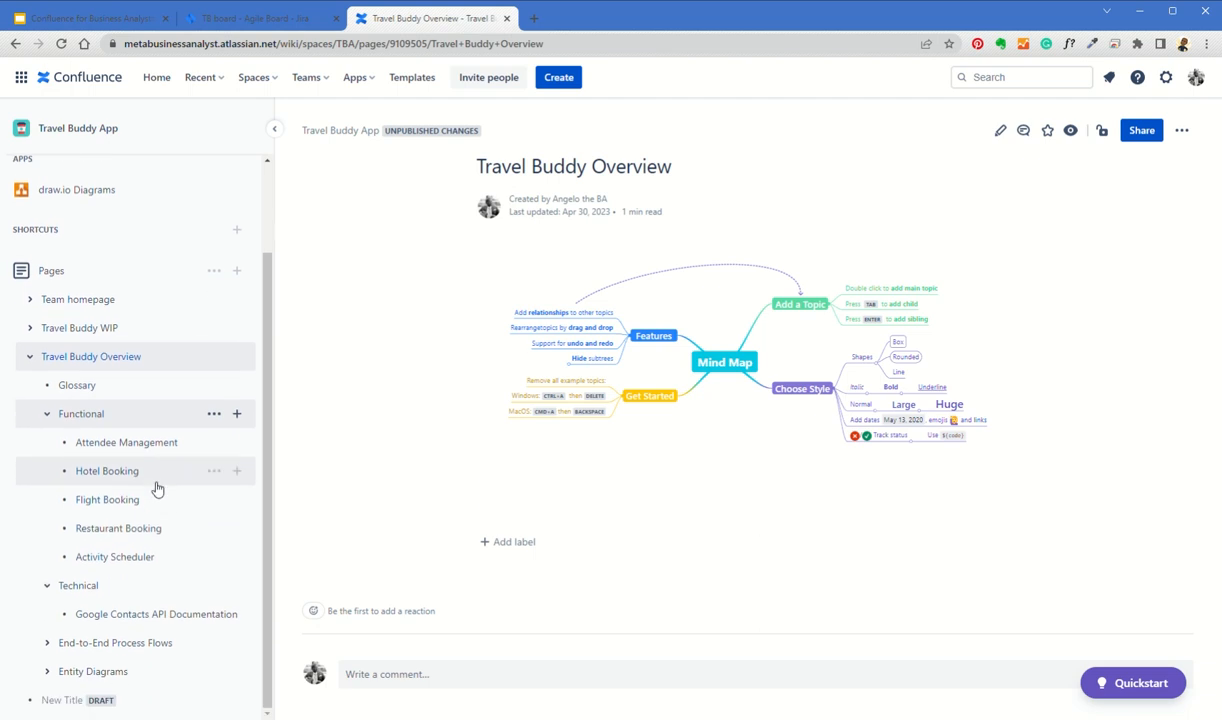
Step: Expand End-to-End Process Flows and Entity Diagrams in the page tree and look over their child pages
left_click(48, 643)
scroll(160, 545, "down", 1)
mouse_move(112, 636)
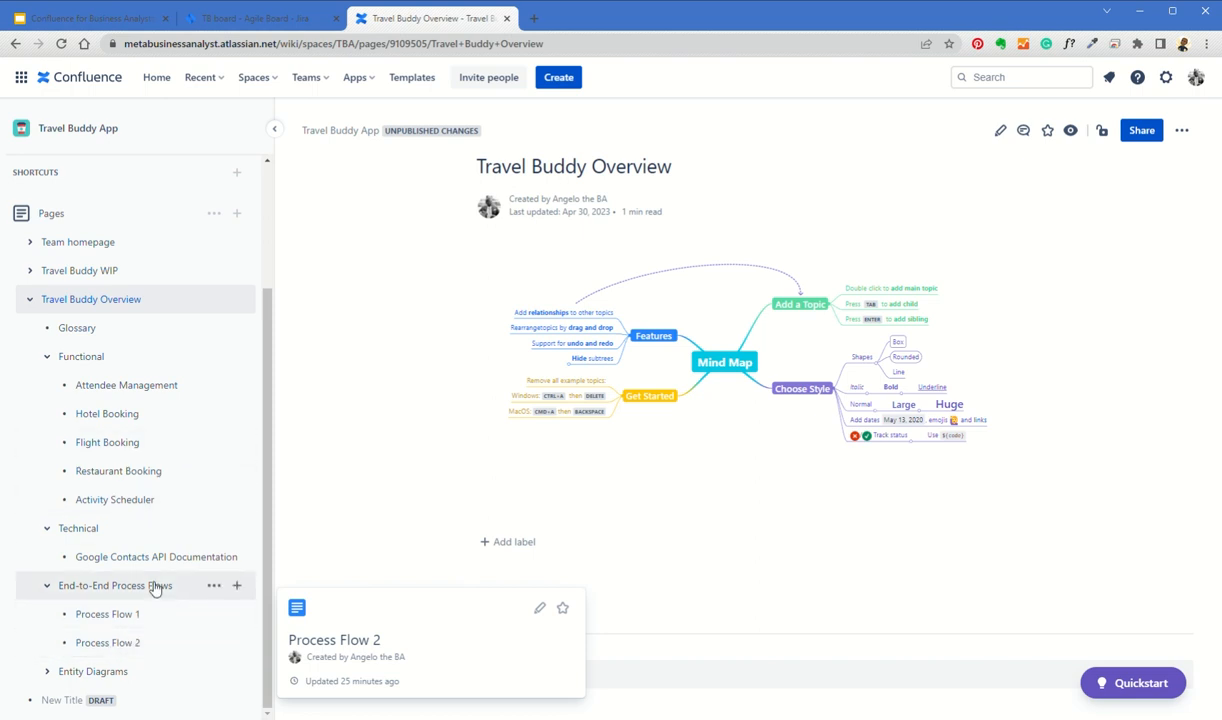
left_click(46, 673)
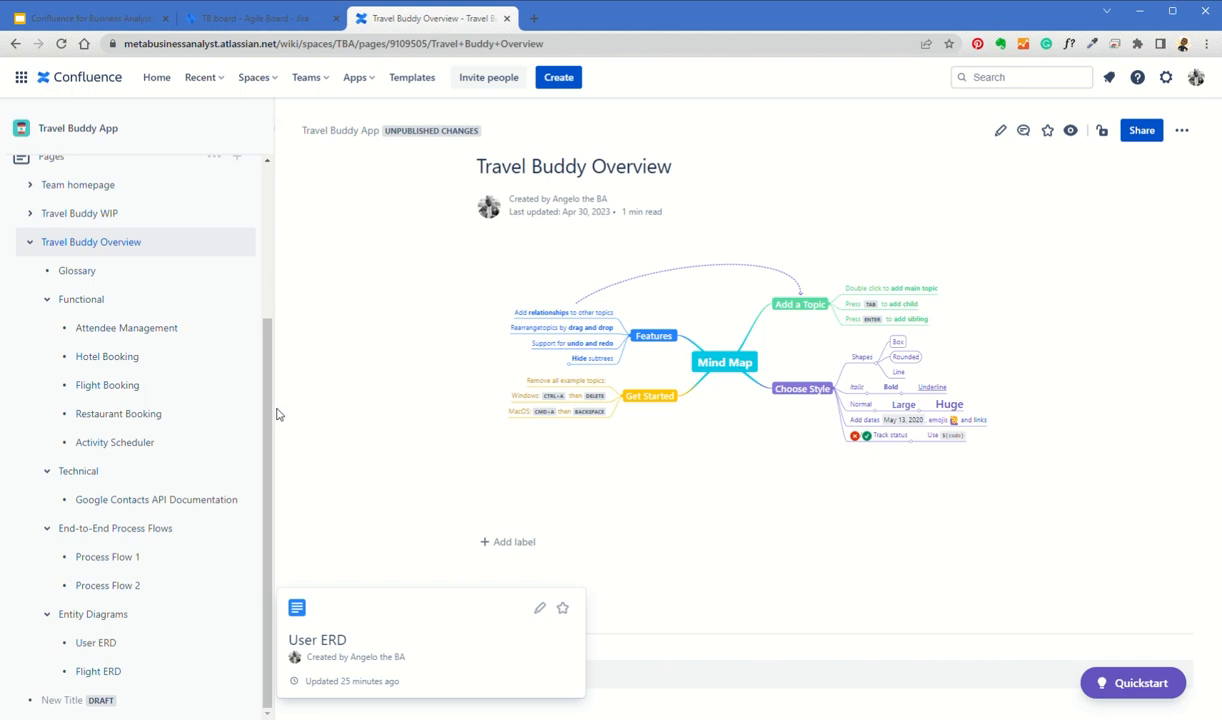
mouse_move(115, 424)
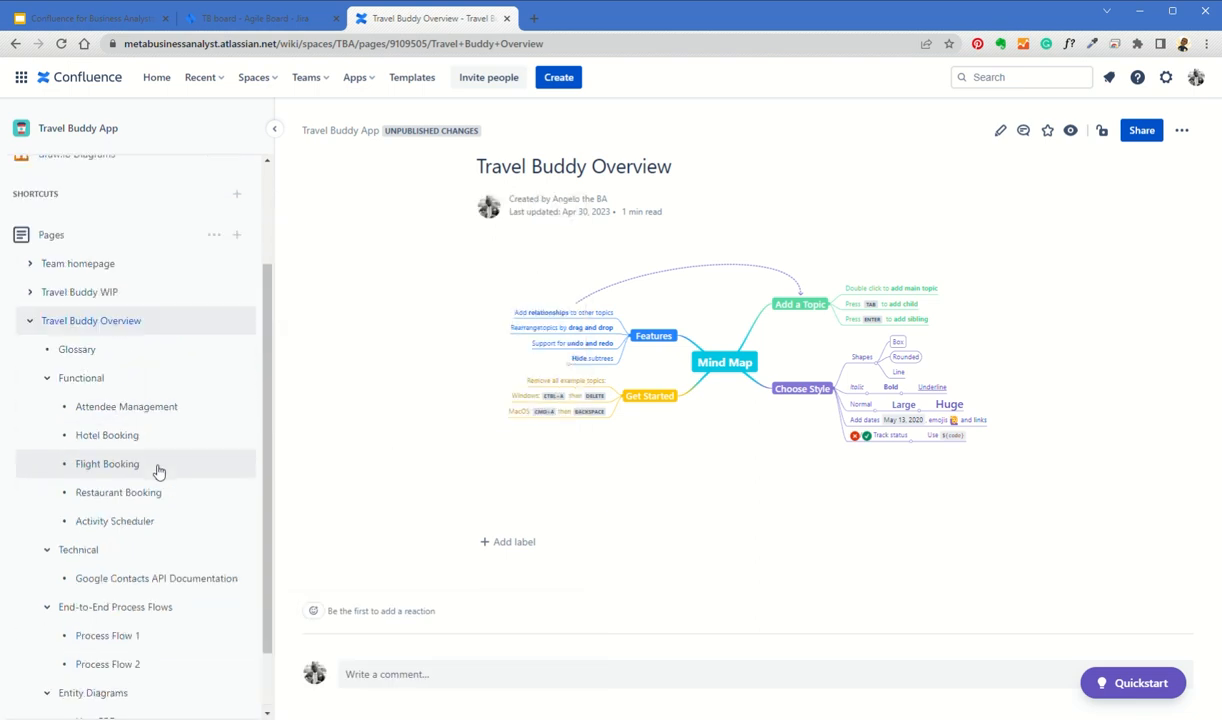
mouse_move(112, 585)
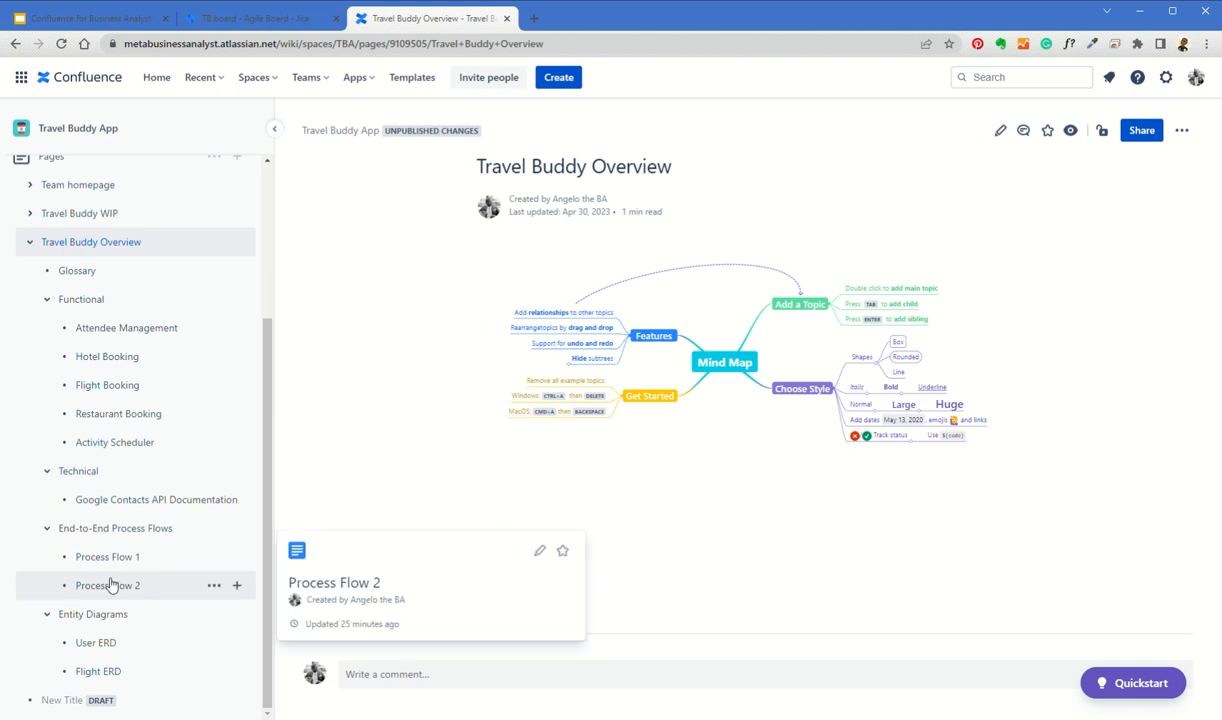
Step: Switch to the TB board backlog in Jira, and from there to the Scrum framework slide in Google Slides
left_click(238, 24)
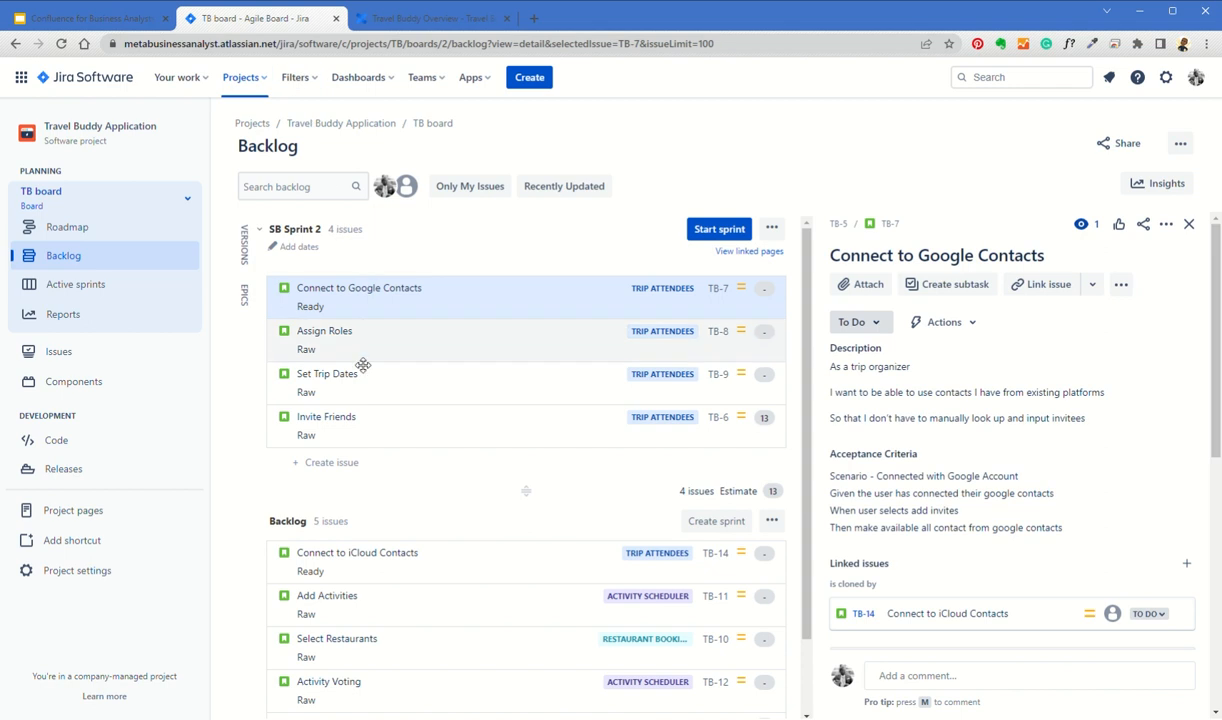
left_click(120, 18)
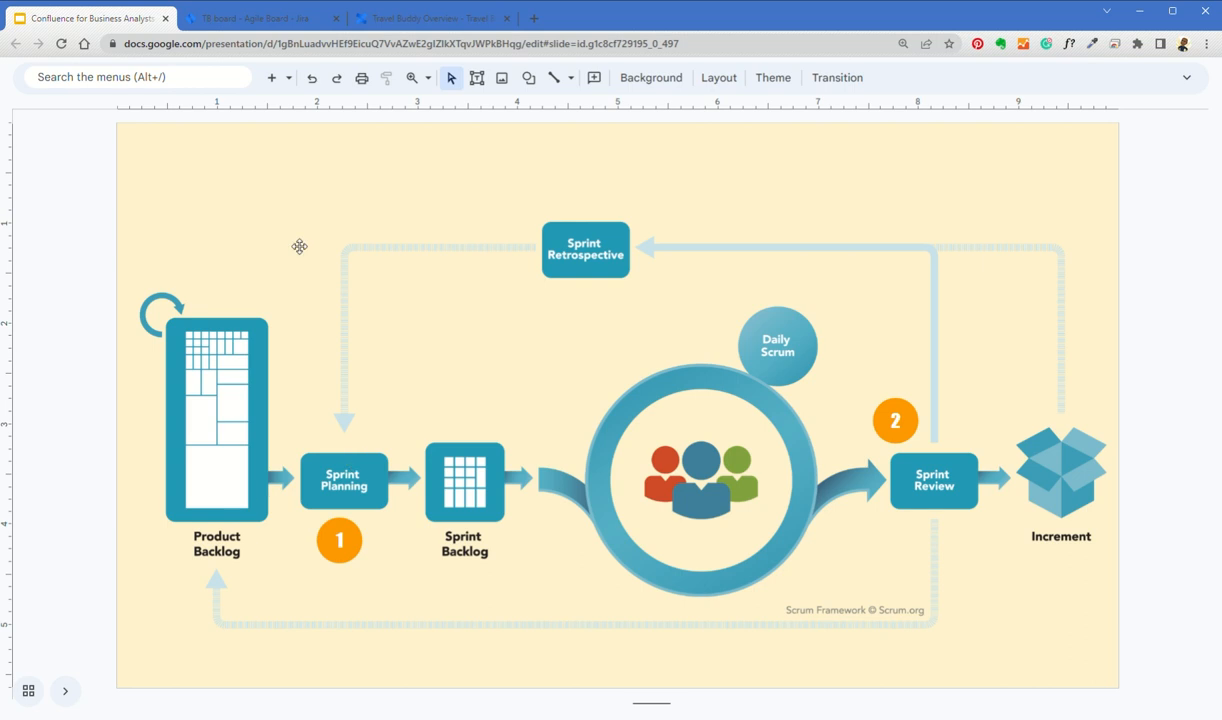
Step: Switch to the Travel Buddy App space in Confluence and open the SCRUM page under Team homepage
left_click(258, 20)
left_click(405, 20)
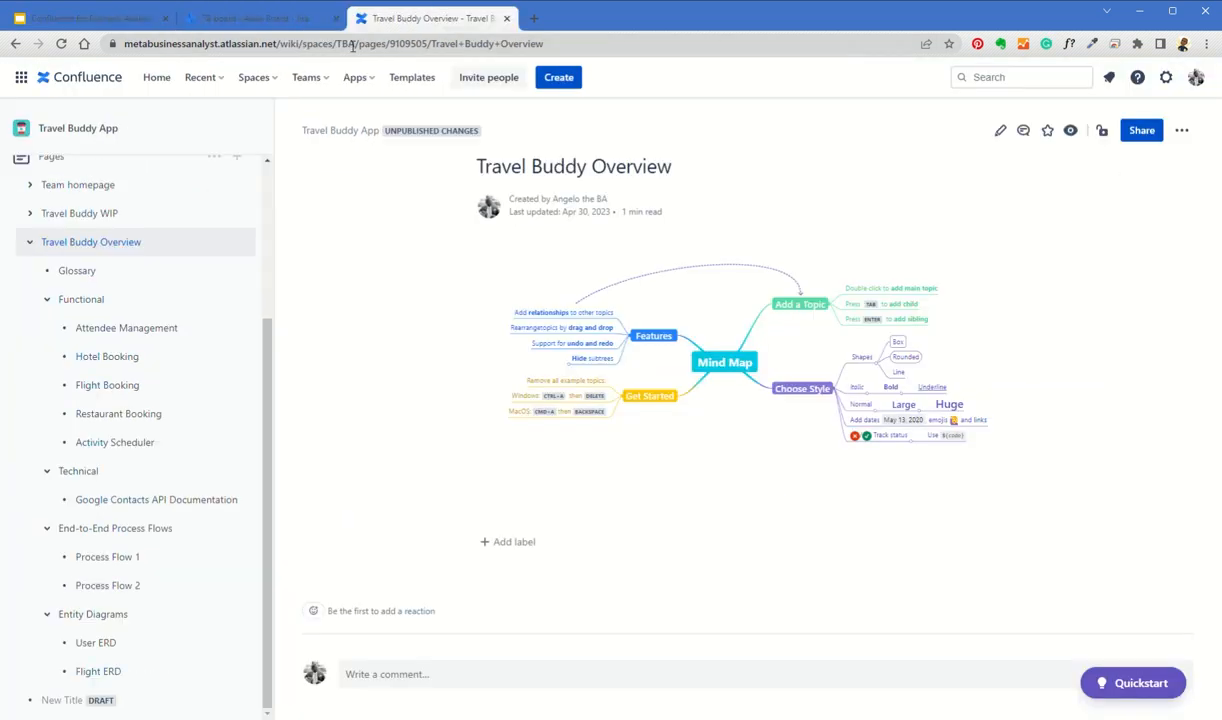
left_click(92, 188)
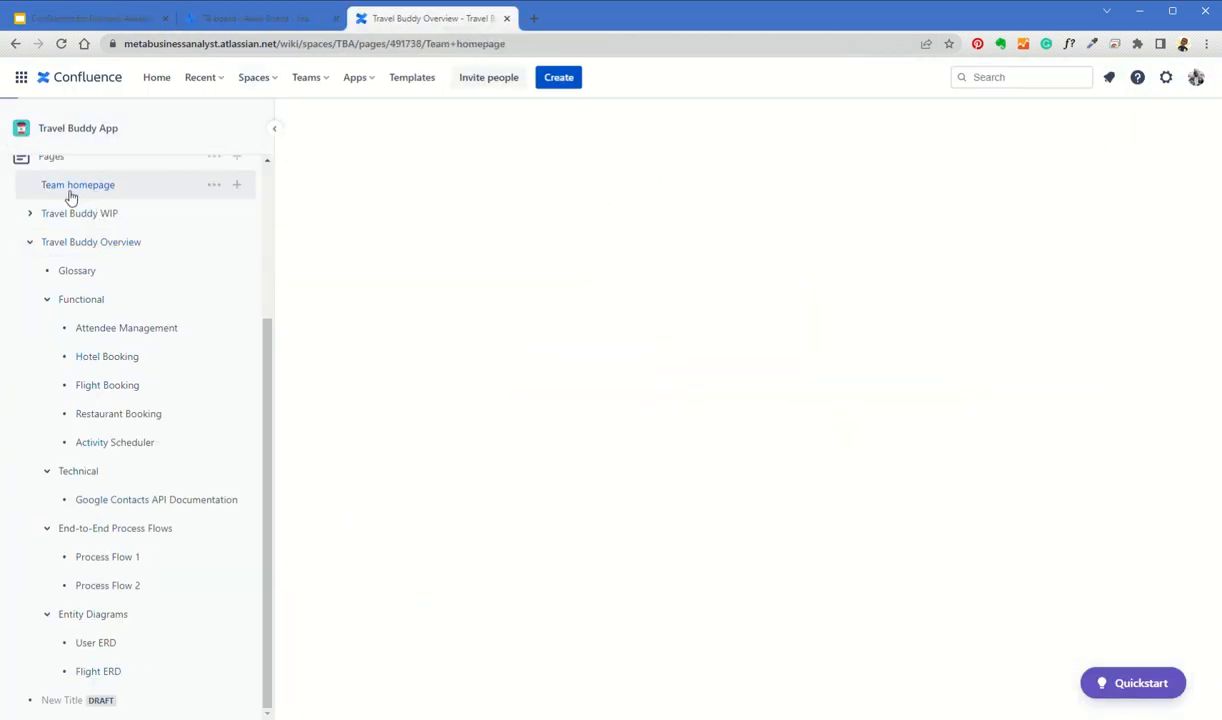
left_click(76, 215)
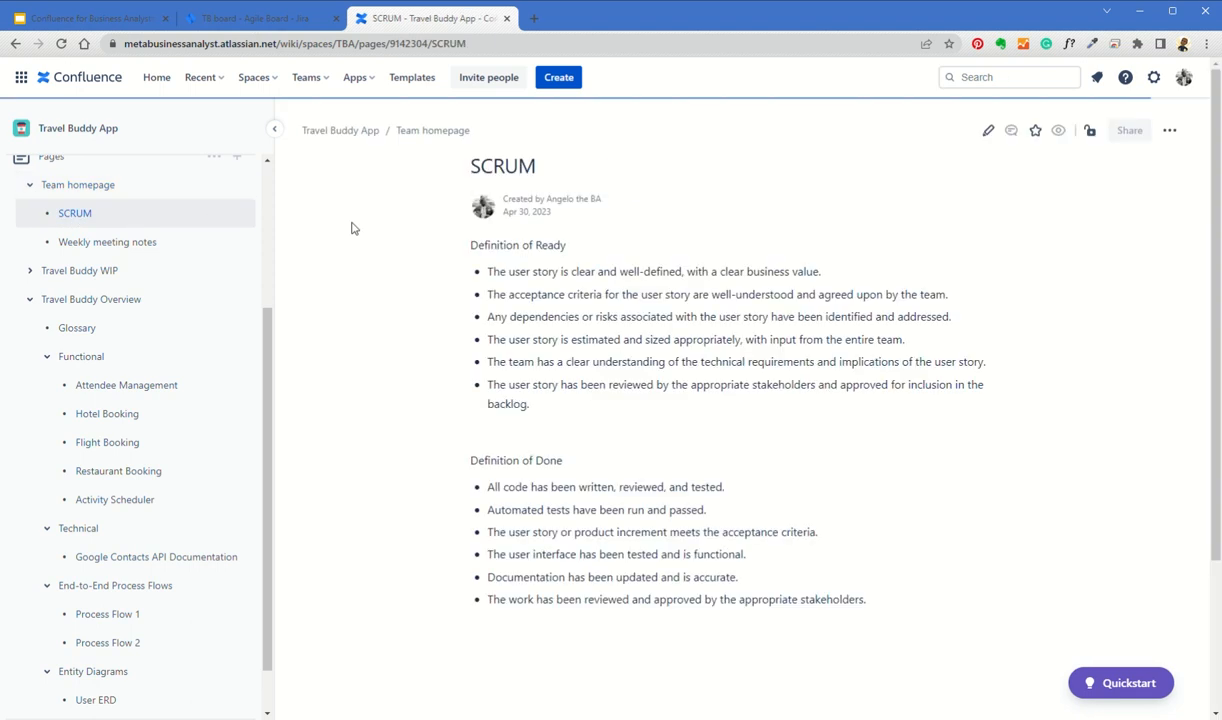
Step: Read through the Definition of Ready criteria on dependencies, estimation, technical understanding and stakeholder review
left_click_drag(487, 317, 910, 317)
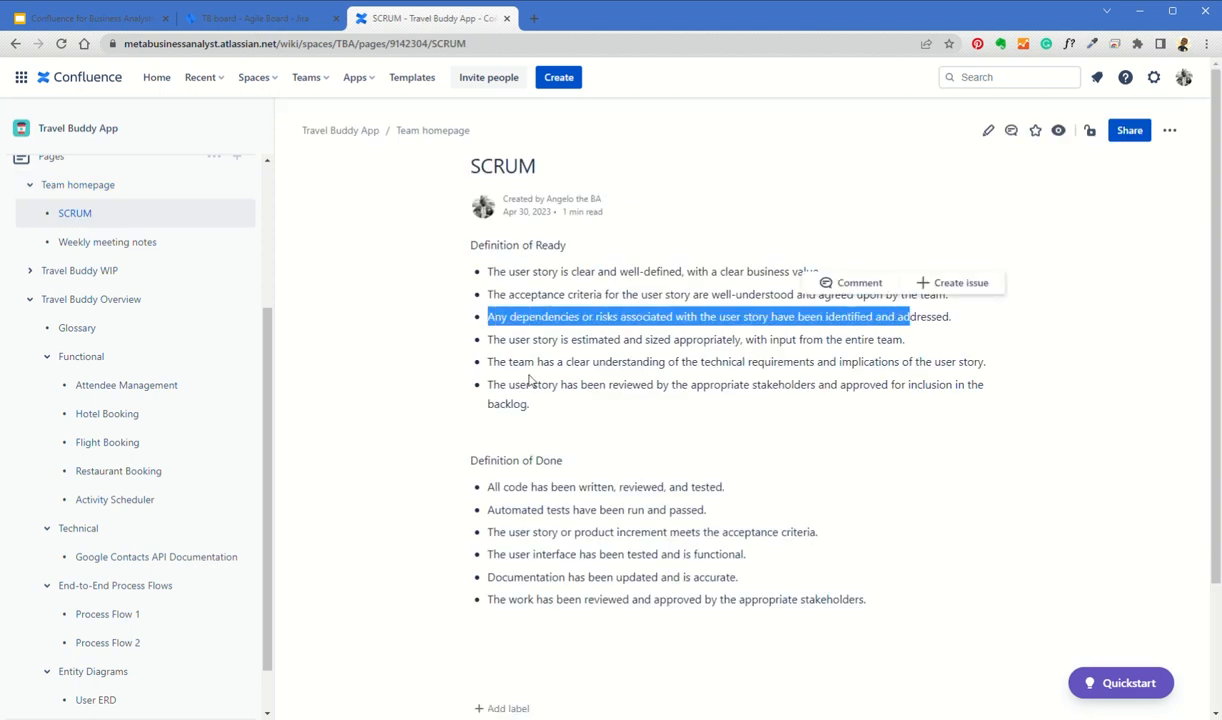
left_click_drag(532, 340, 828, 350)
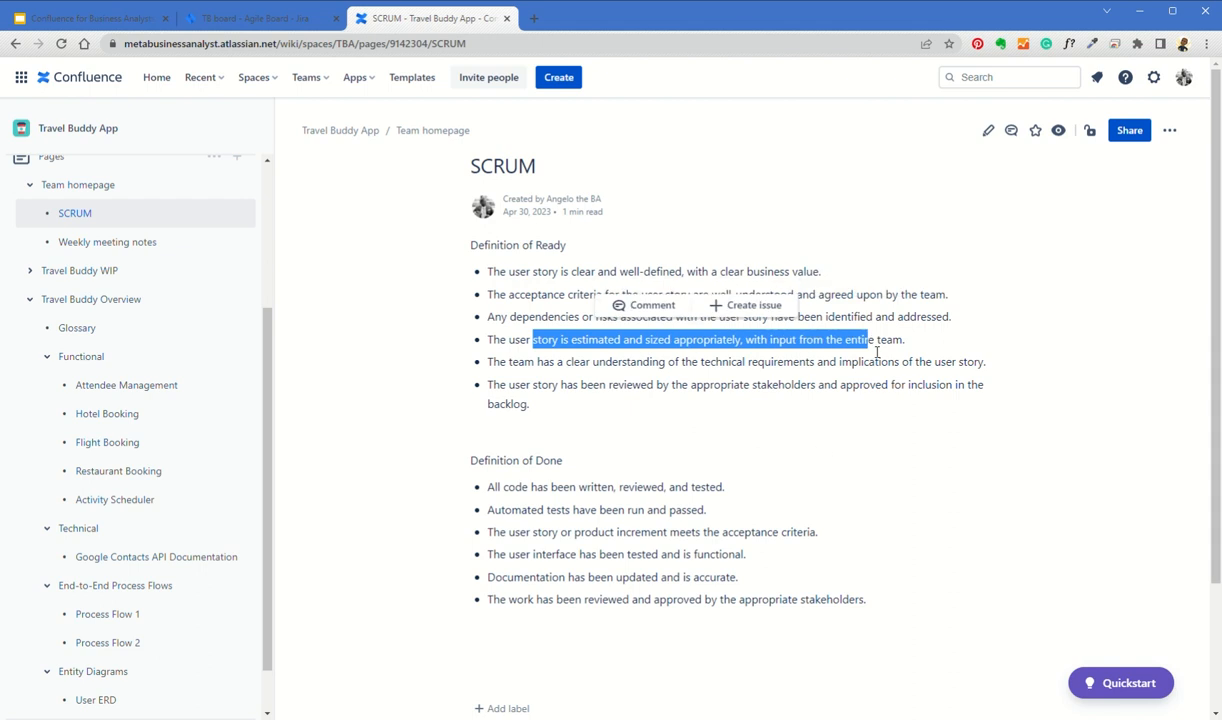
left_click_drag(580, 362, 988, 393)
left_click(790, 450)
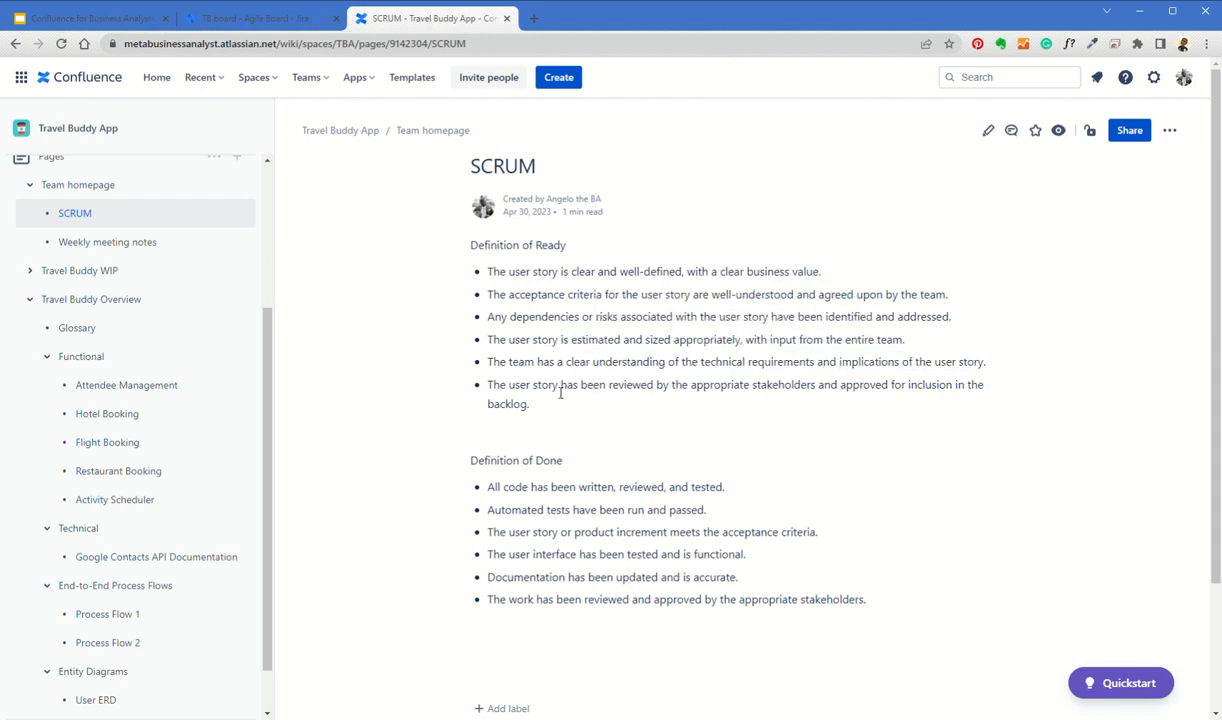
Step: Switch to the TB board backlog in Jira and link the Attendee Management Confluence page to the Connect to Google Contacts issue
left_click(208, 20)
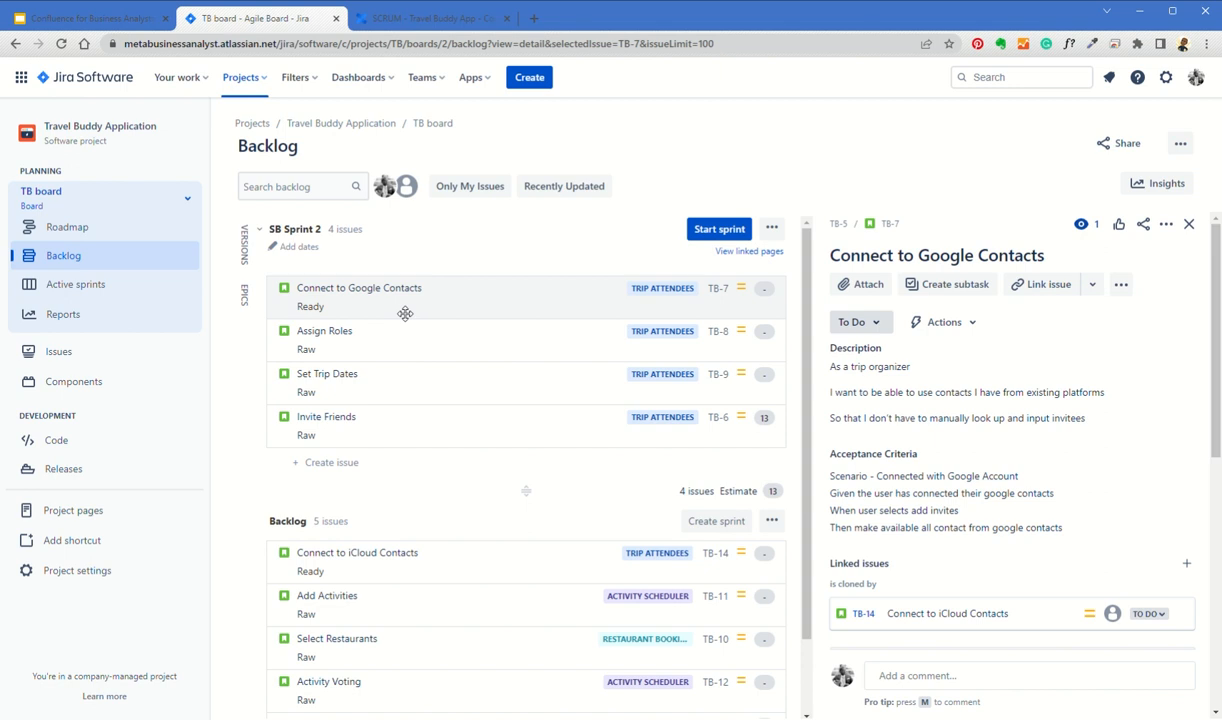
left_click(1092, 284)
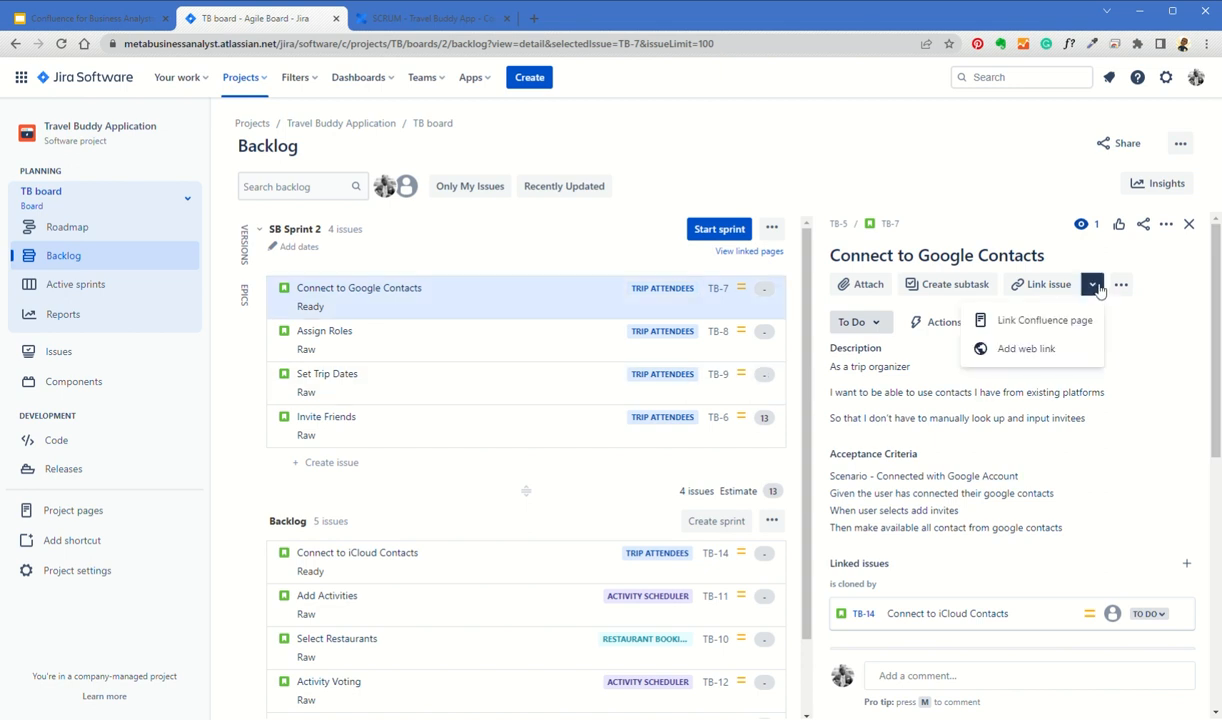
left_click(1012, 320)
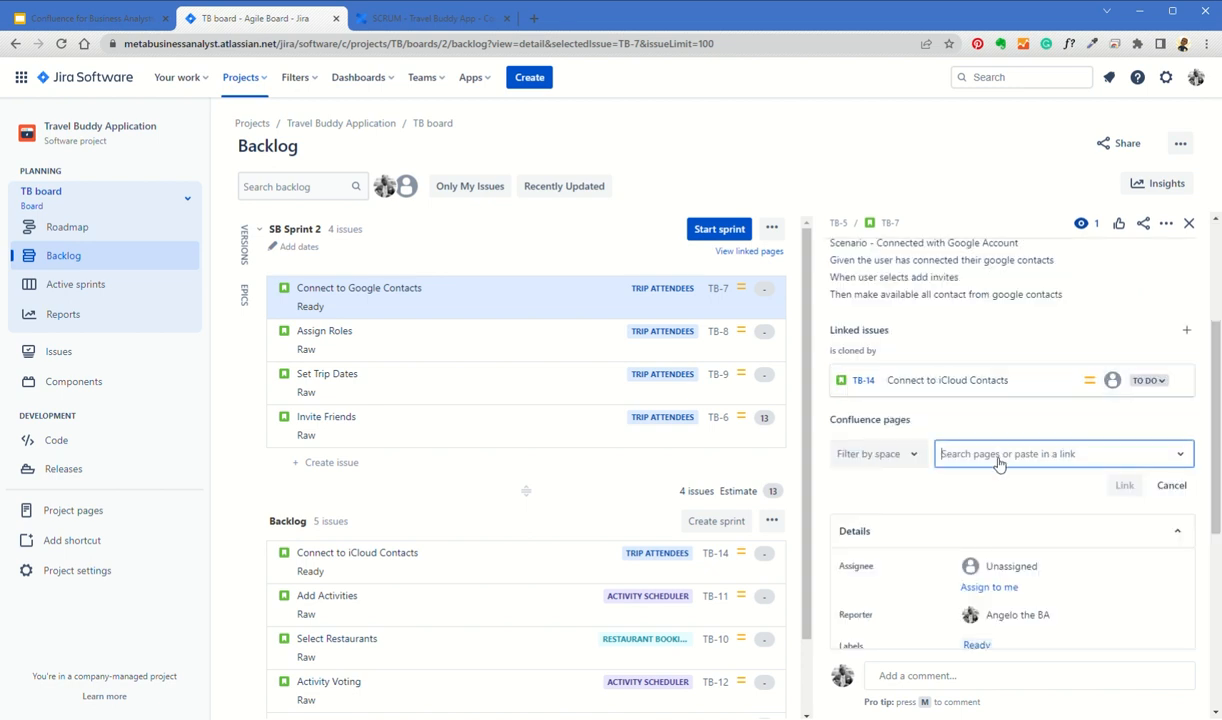
type("At")
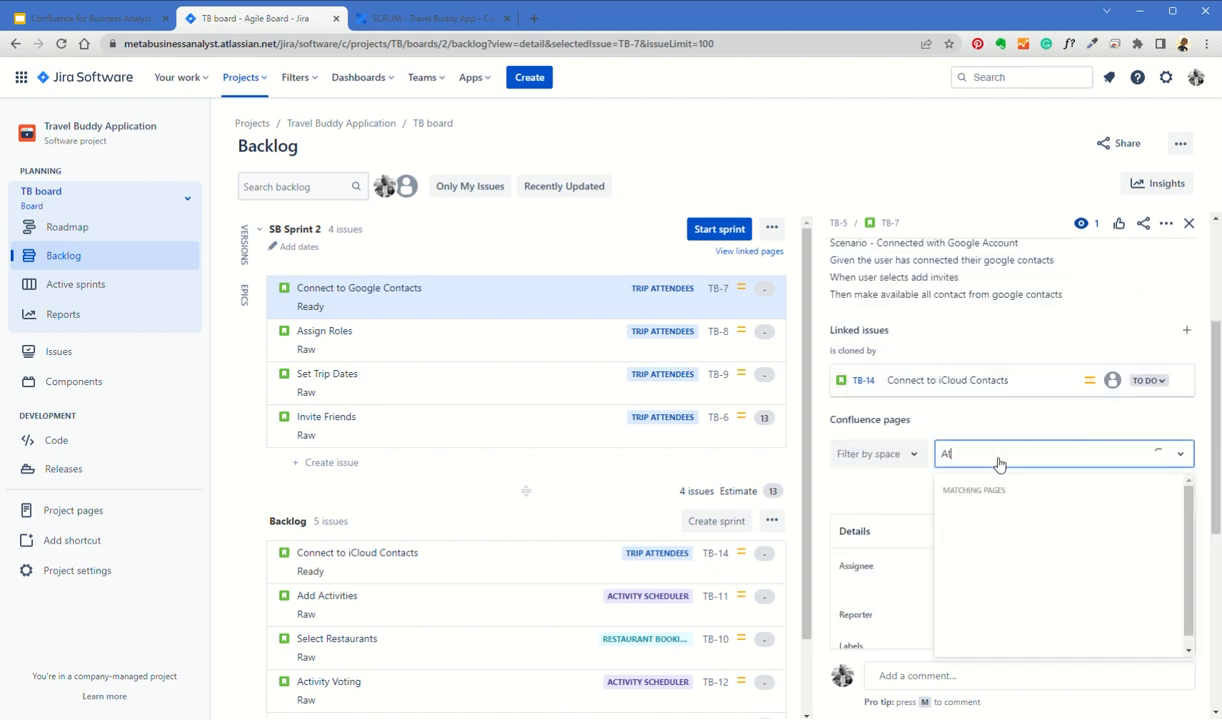
type("t")
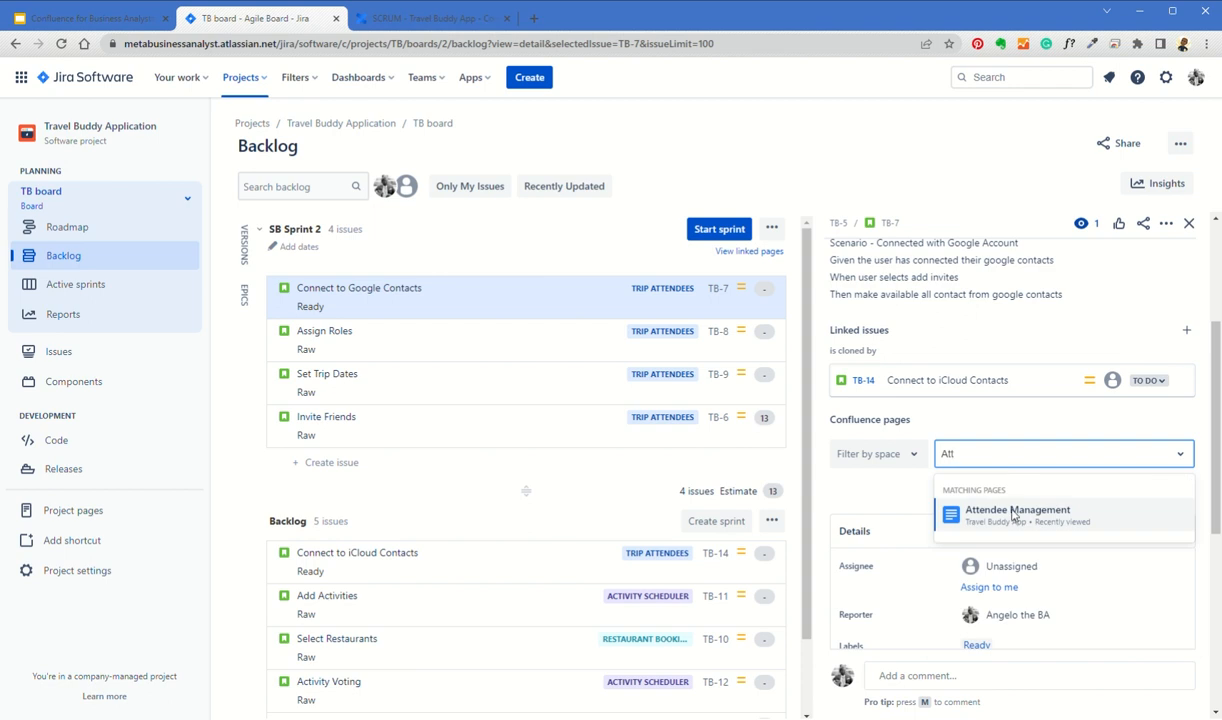
left_click(1017, 506)
left_click(1122, 486)
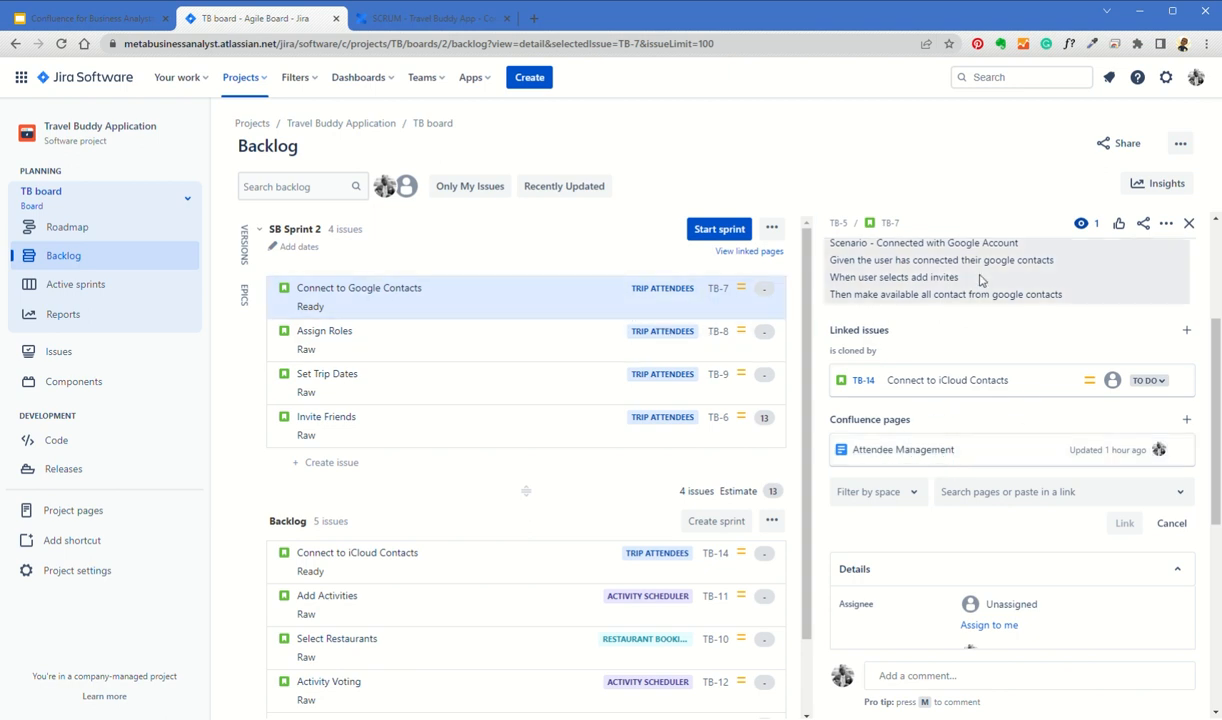
Step: Link the Google Contacts API Documentation page to the same issue, and check that its Attendee Management link opens the Confluence page
scroll(975, 275, "up", 3)
scroll(983, 280, "down", 2)
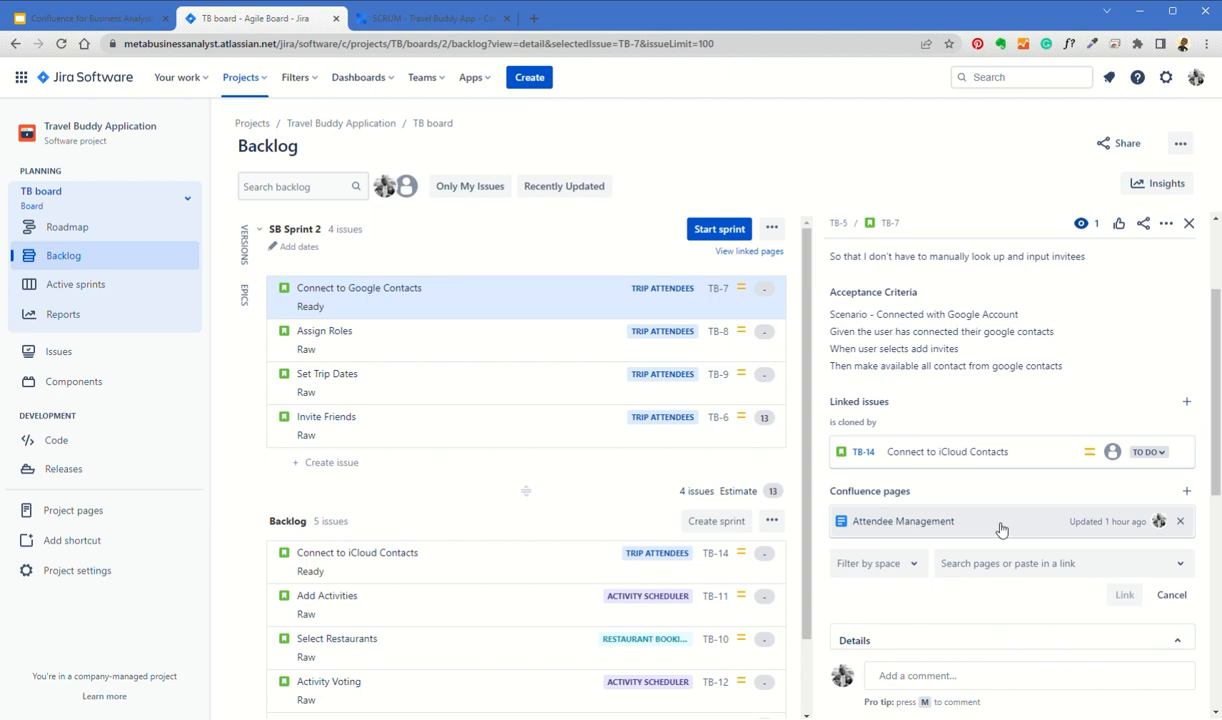
scroll(1001, 529, "down", 2)
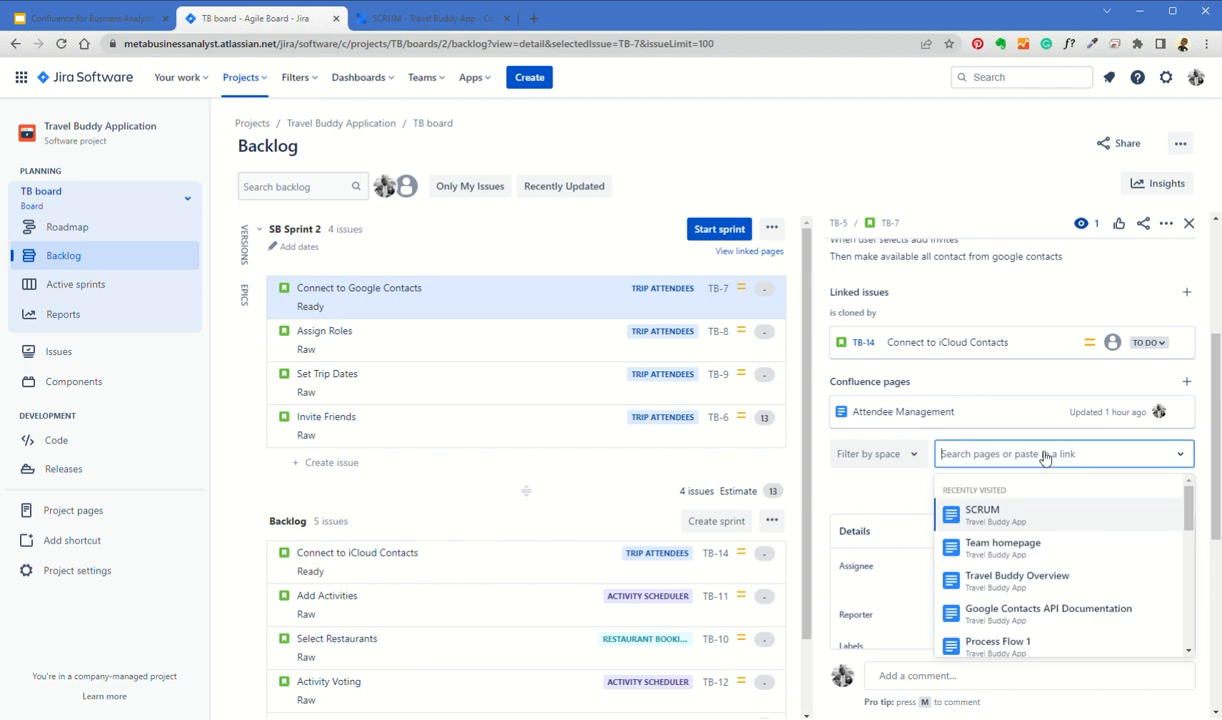
left_click(1023, 611)
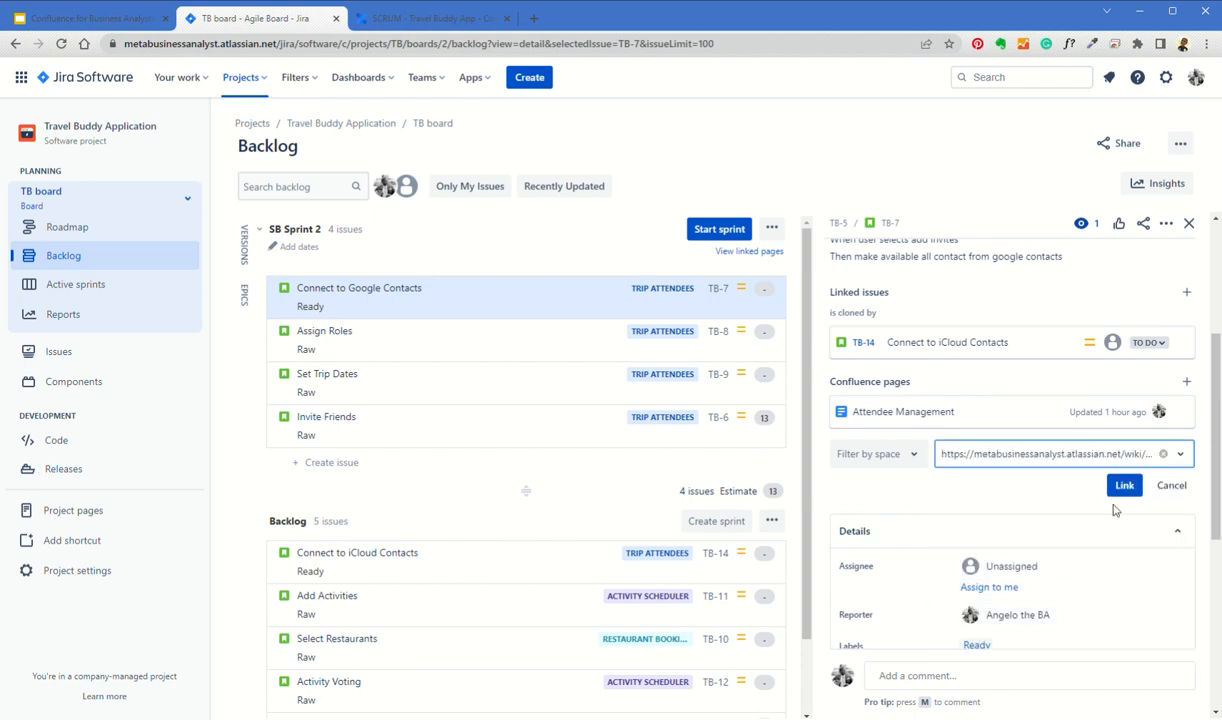
left_click(1122, 485)
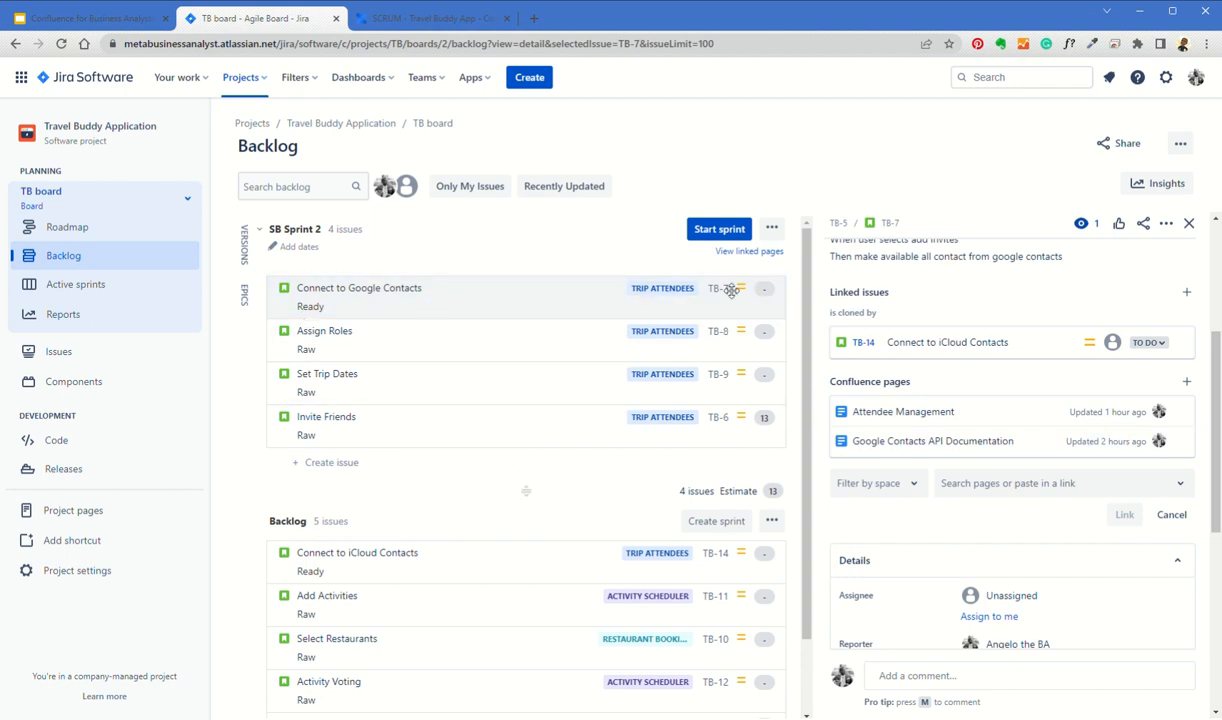
left_click(985, 411)
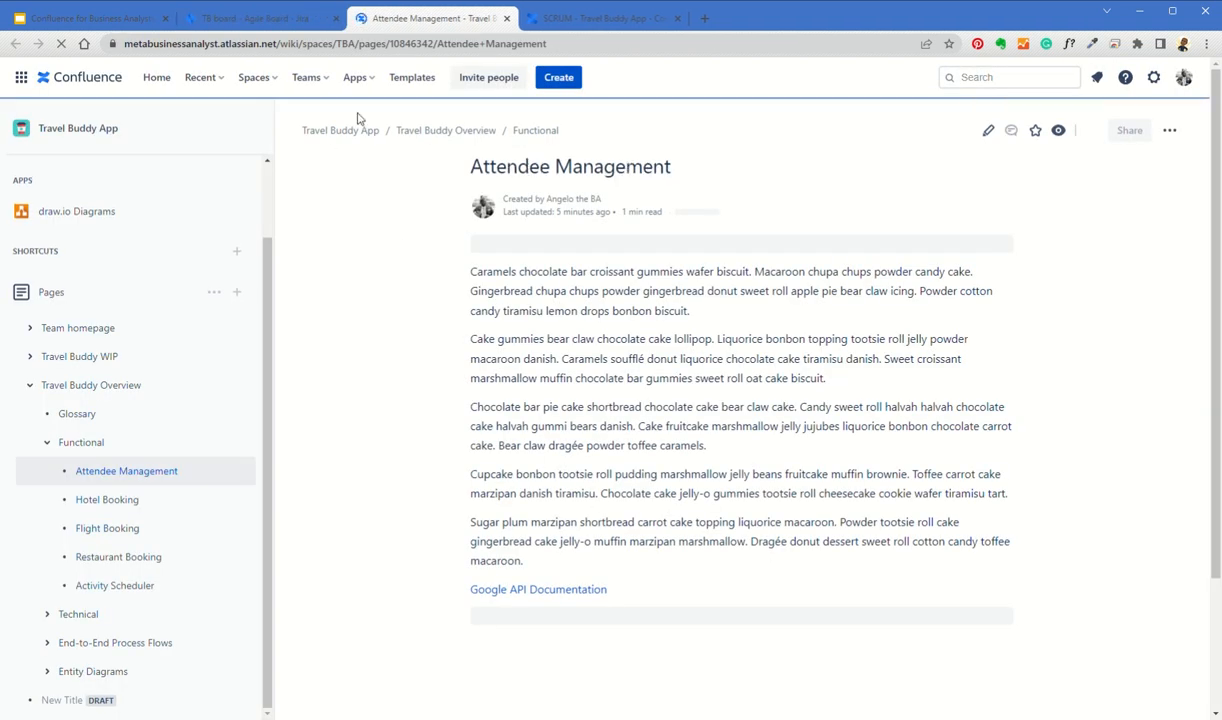
left_click(283, 28)
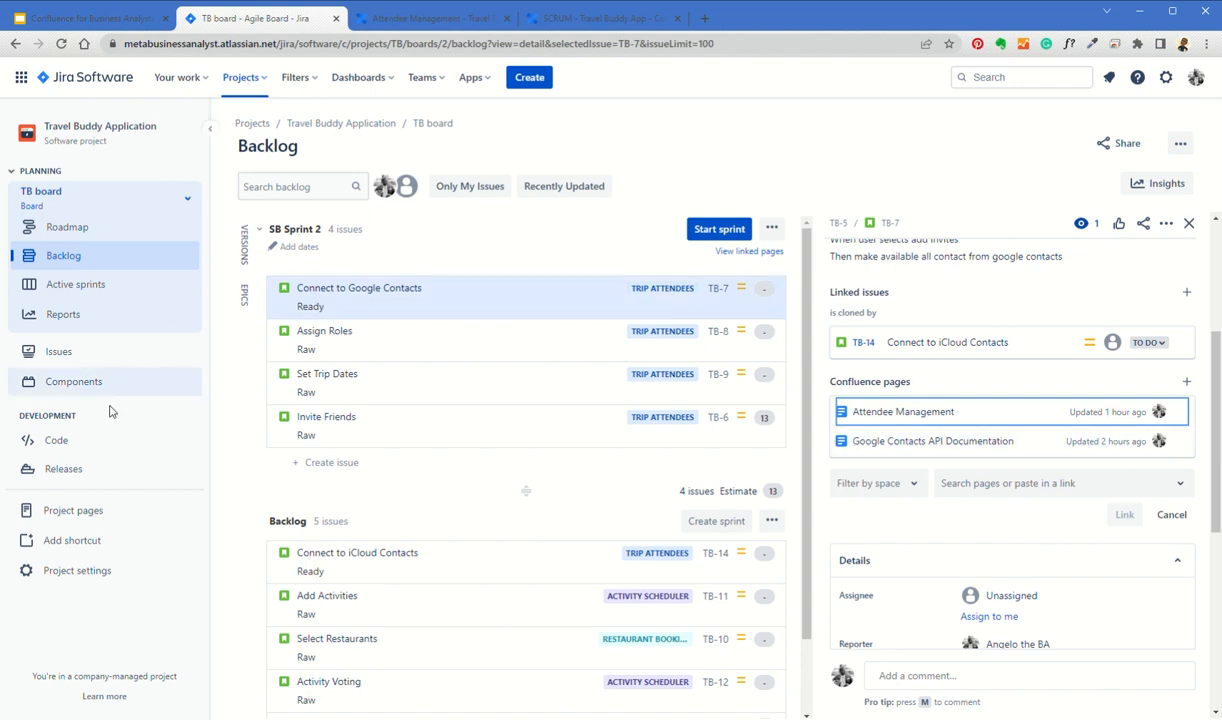
Step: Open the Jira project pages and expand Travel Buddy App with its Team homepage, Travel Buddy WIP and Travel Buddy Overview branches
left_click(76, 512)
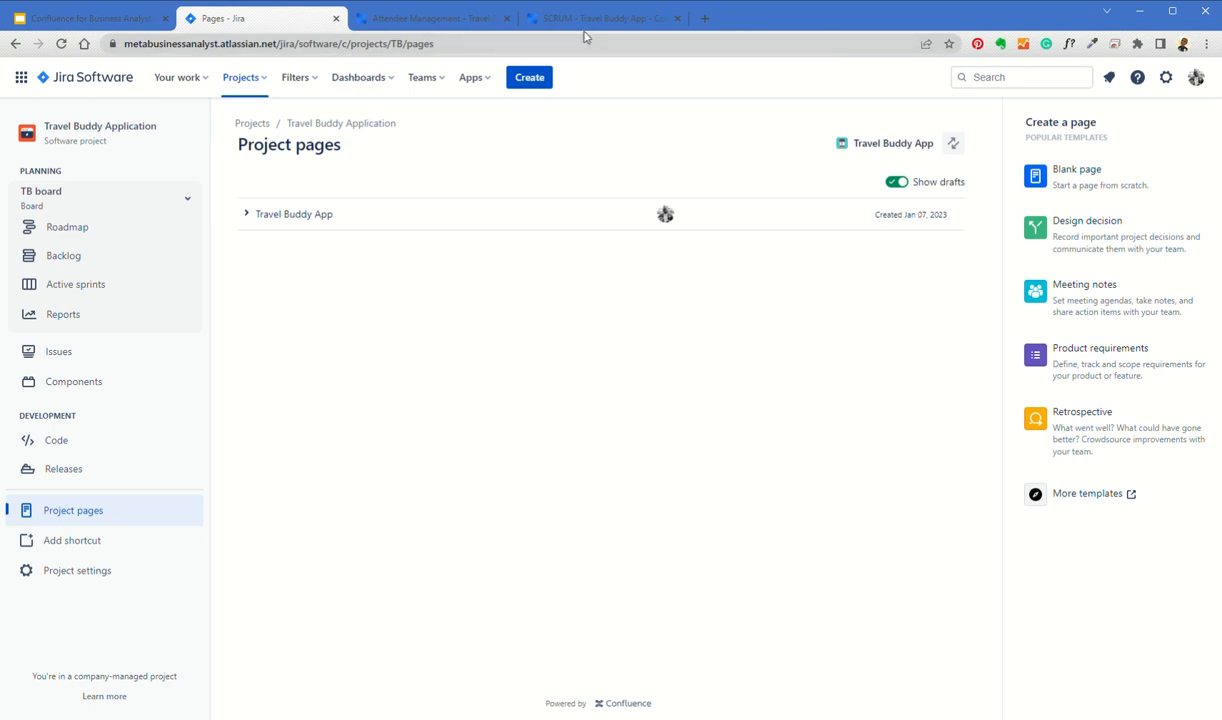
left_click(245, 213)
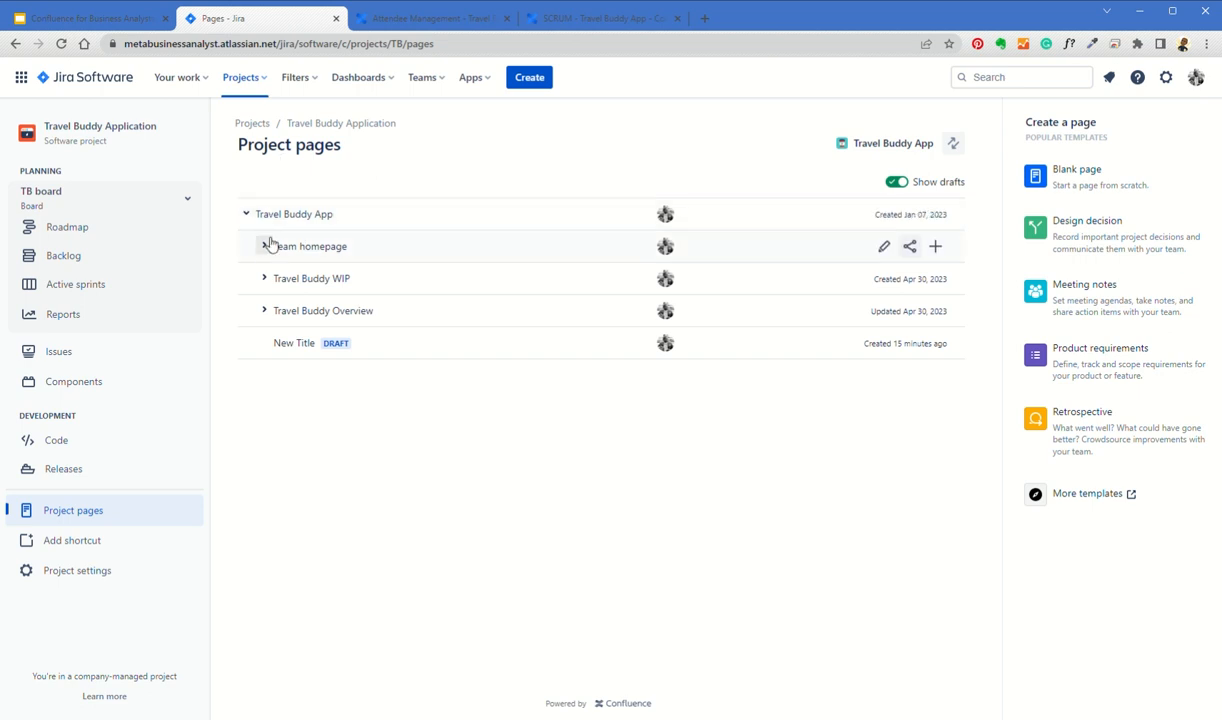
left_click(265, 246)
left_click(262, 342)
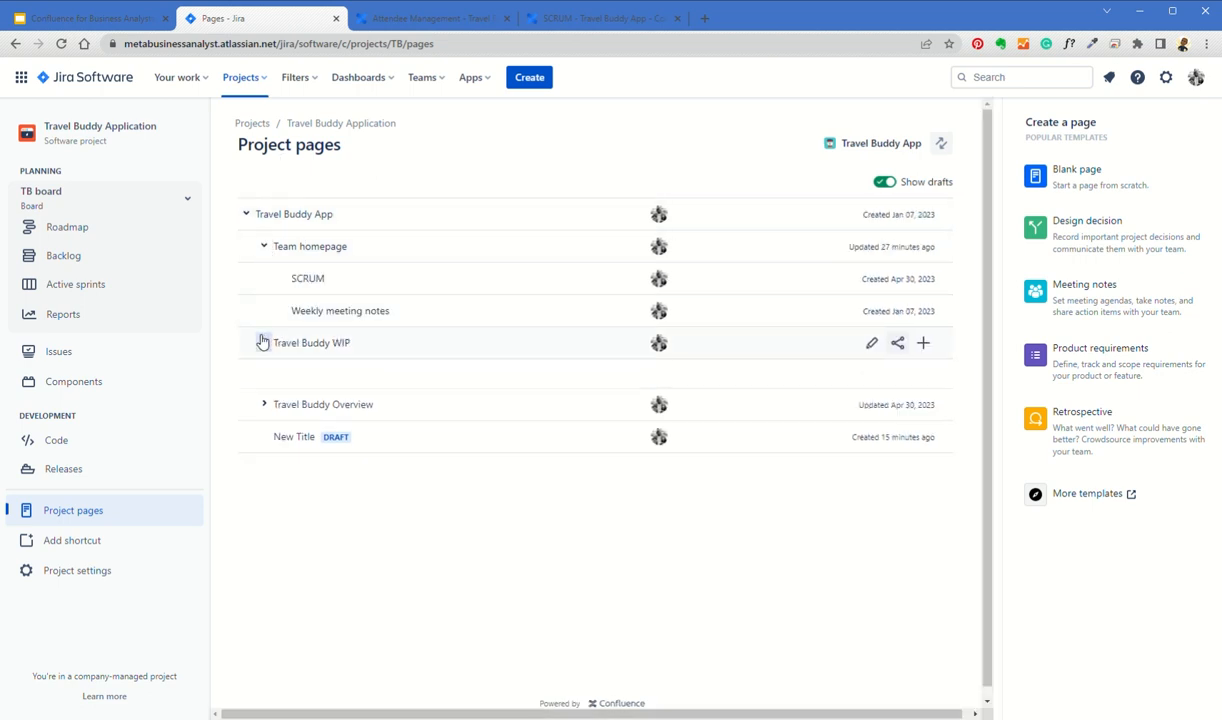
left_click(264, 407)
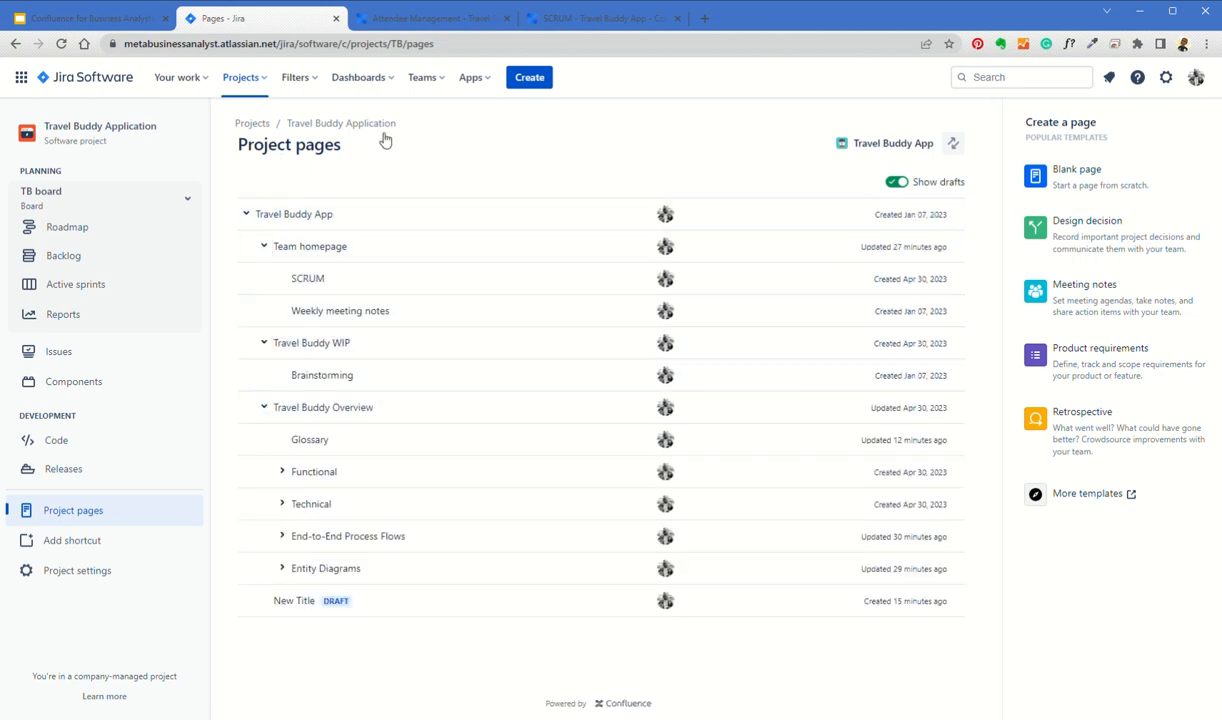
Step: Preview the Attendee Management page under Functional, and switch back to the Scrum framework slide in Google Slides
left_click(282, 471)
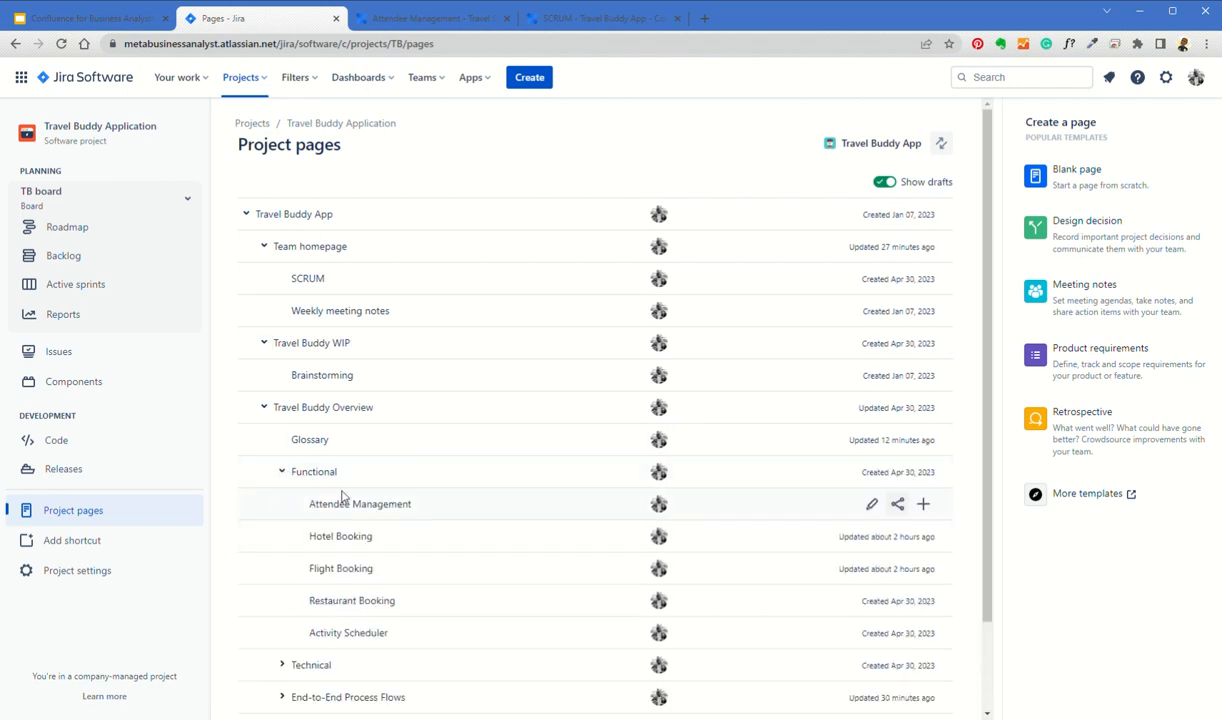
left_click(351, 505)
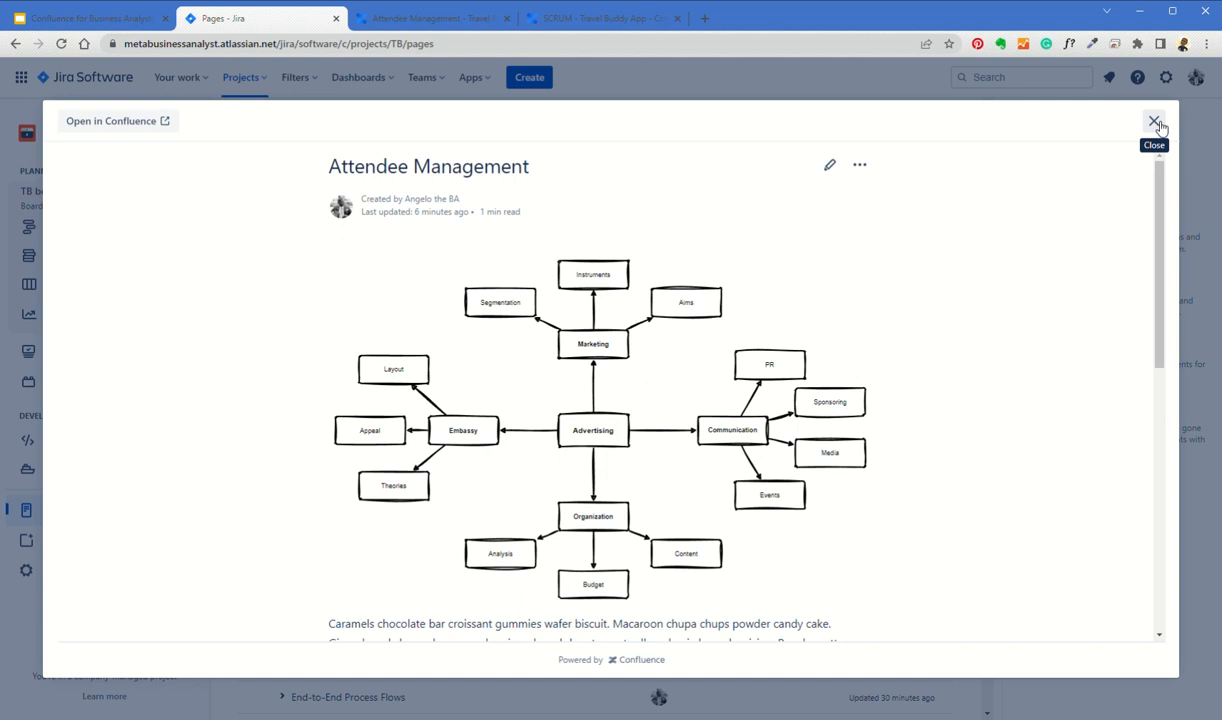
left_click(127, 22)
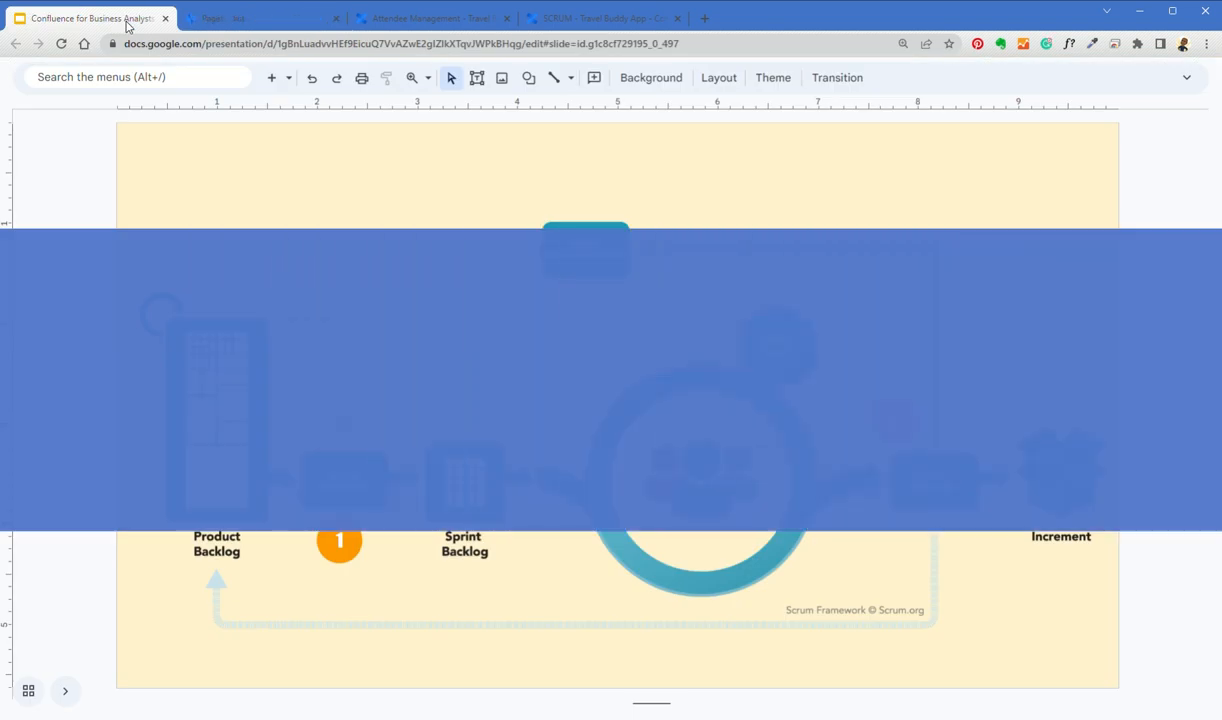